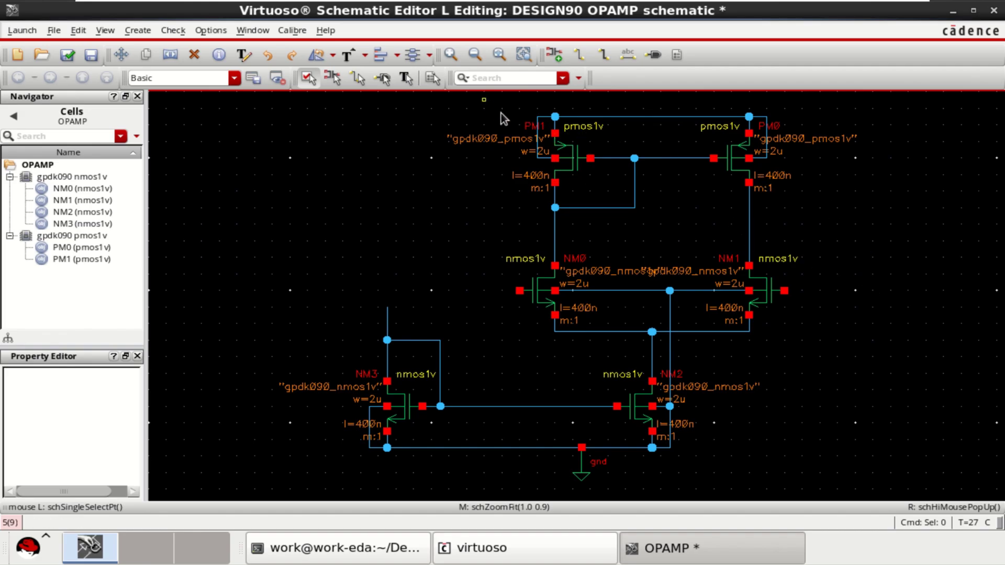
Select and deselect the PMOS, NM0/NM1 and NM2/NM3 transistor pairs to review the circuit
drag(484, 99, 803, 220)
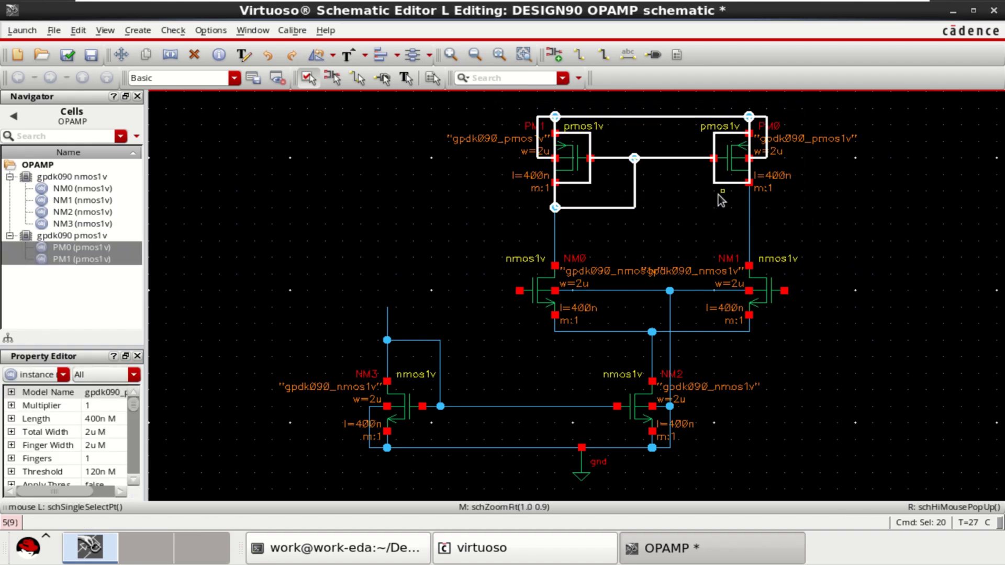
click(684, 198)
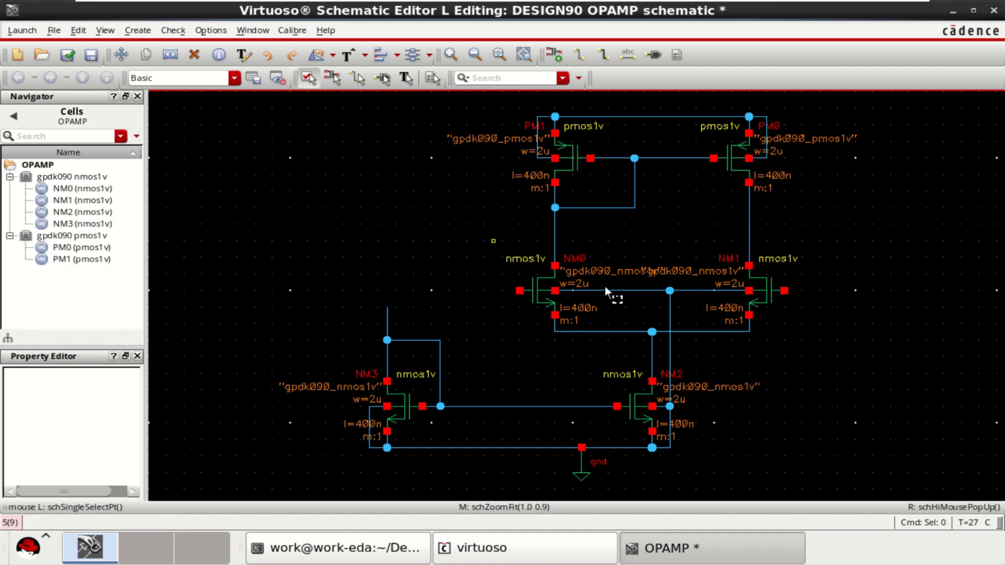
drag(605, 285, 812, 345)
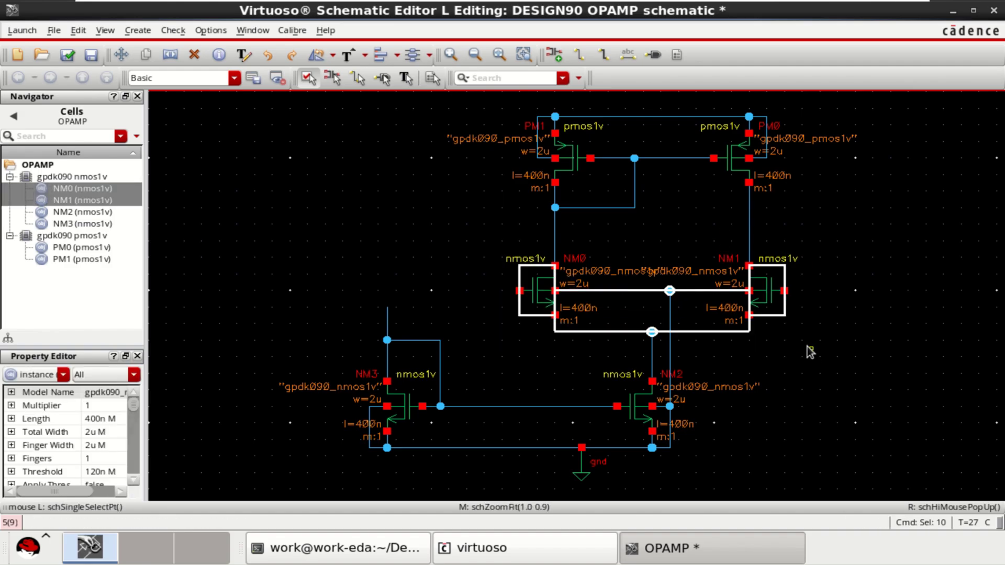
click(776, 360)
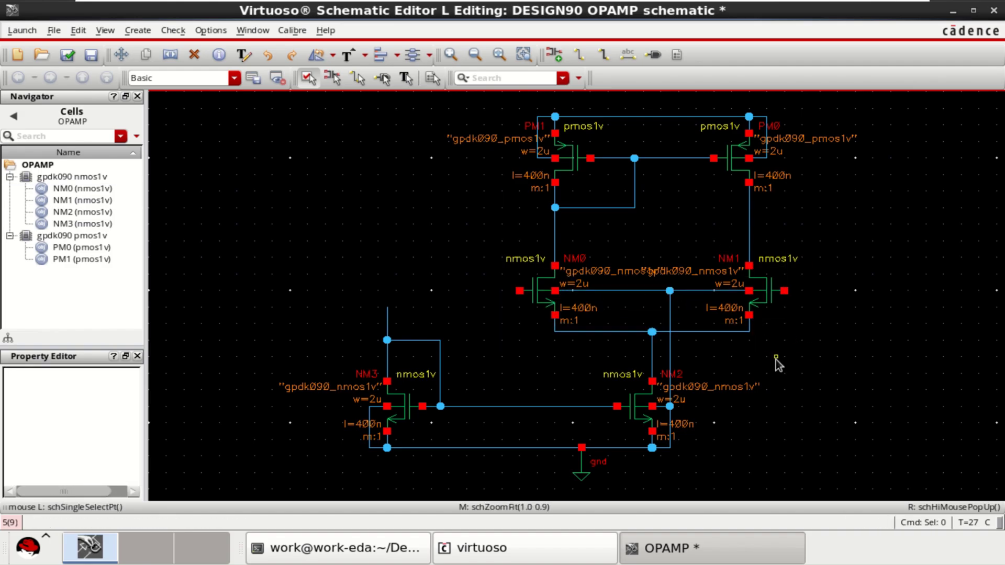
drag(256, 358, 773, 486)
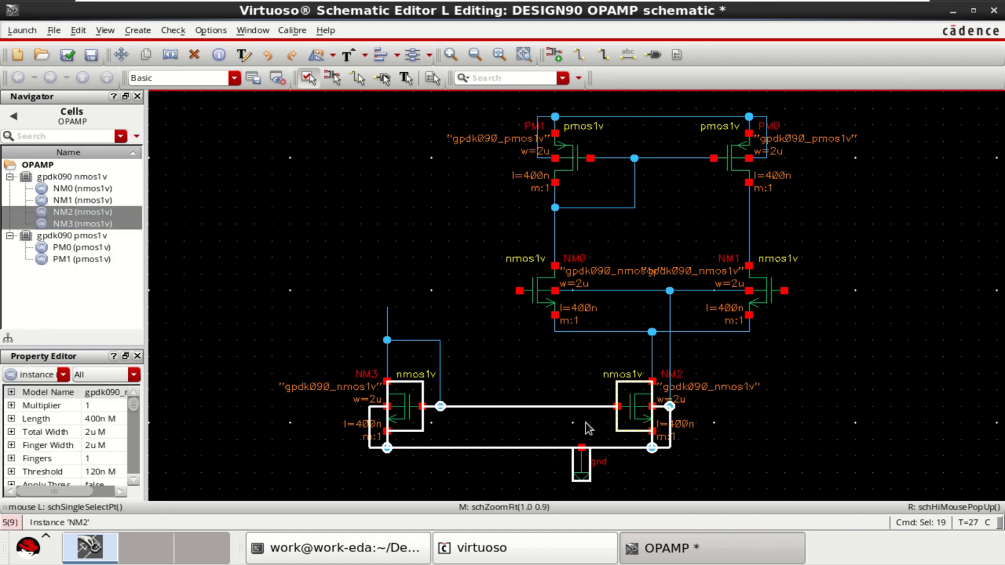
click(475, 388)
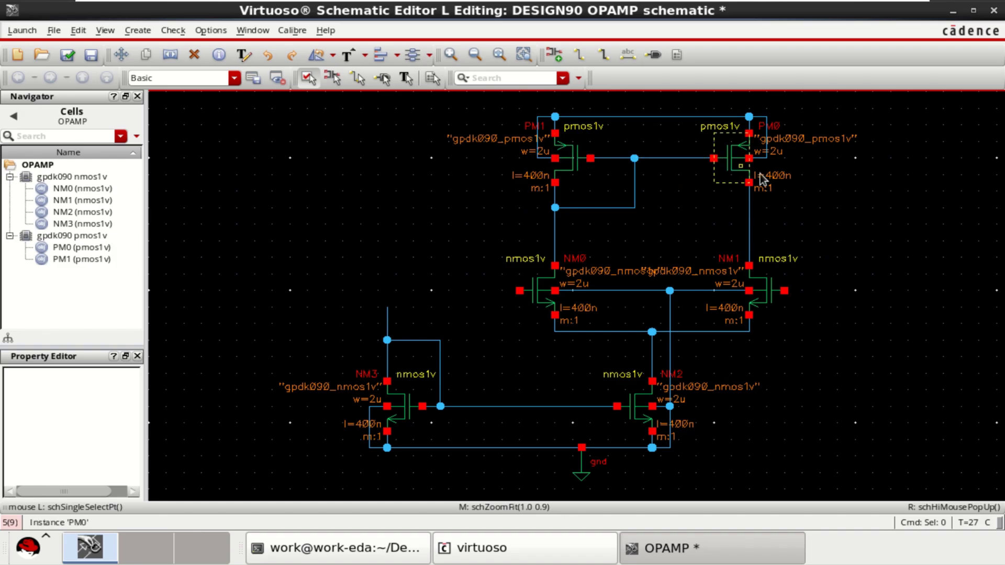
drag(841, 199, 472, 114)
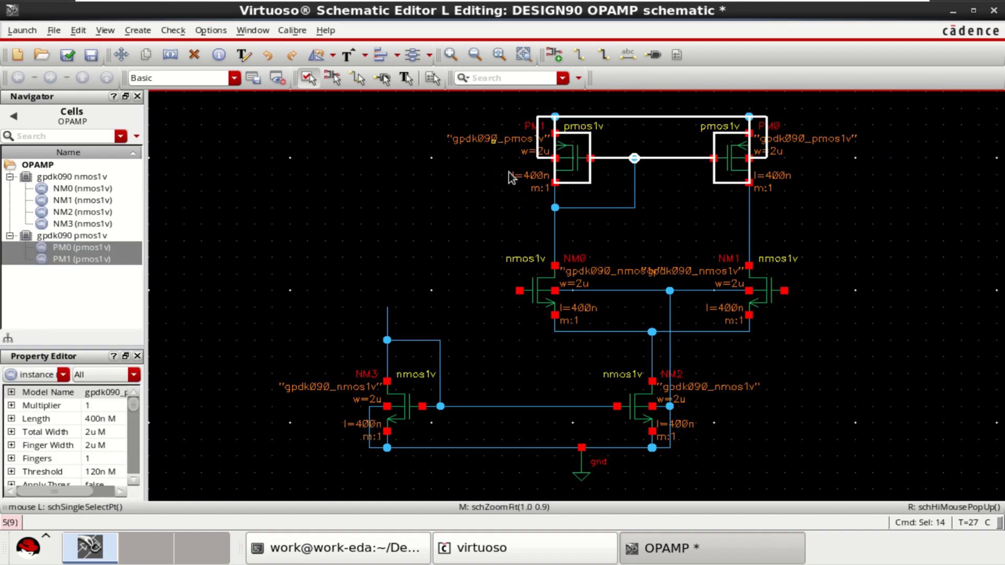
click(520, 196)
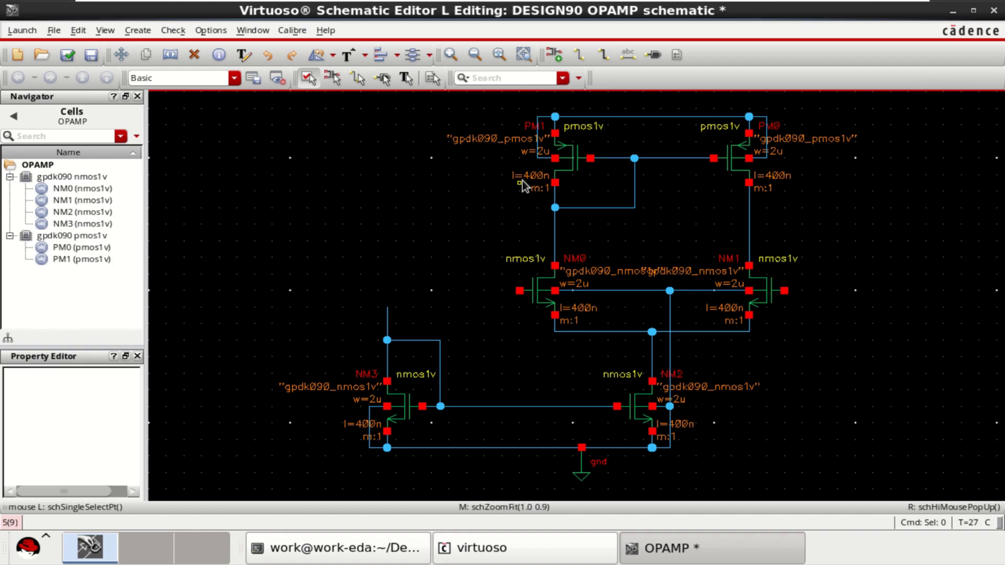
click(545, 285)
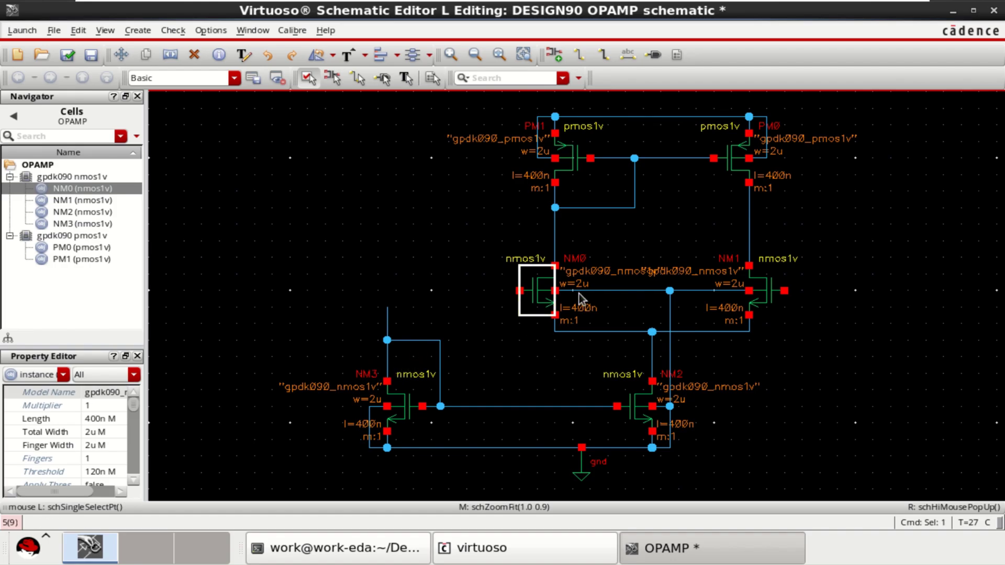
click(627, 237)
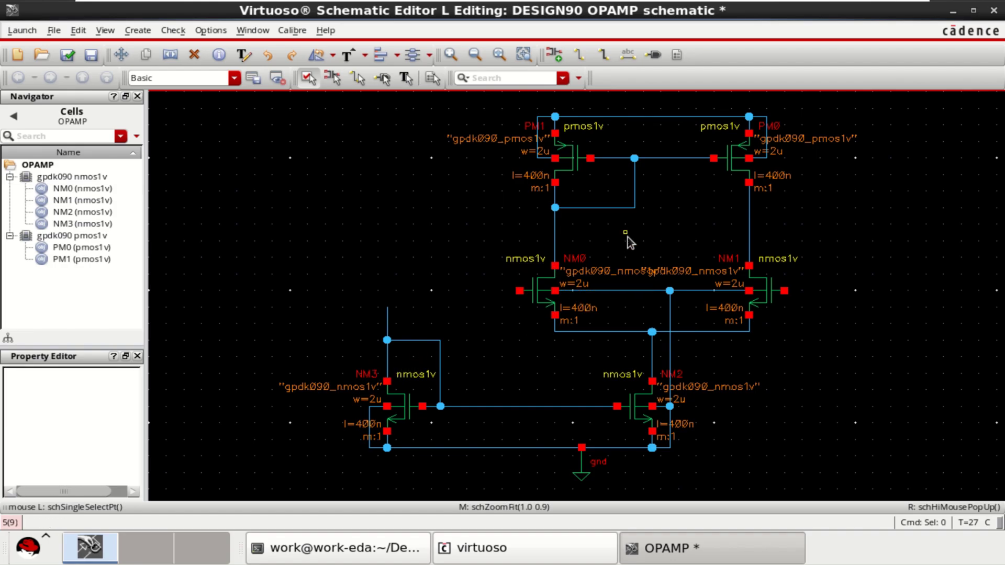
Place an analogLib vdc voltage source V0 beside the op-amp
click(554, 55)
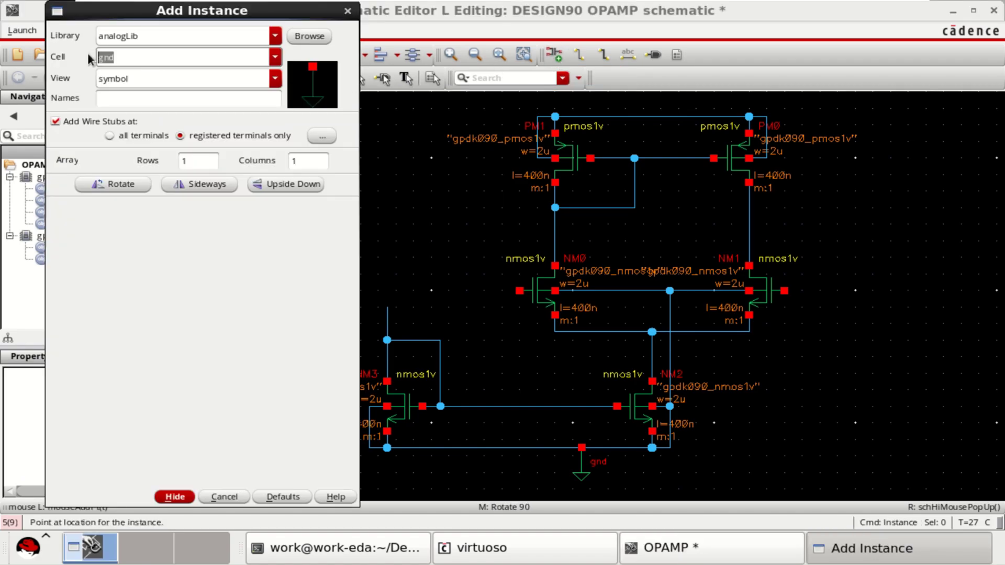
text(vdc)
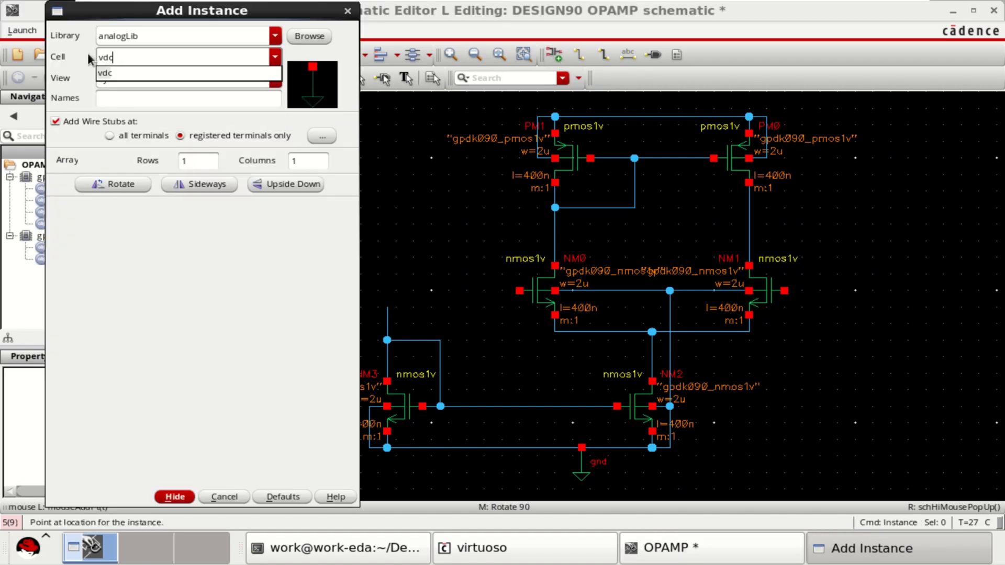
click(181, 495)
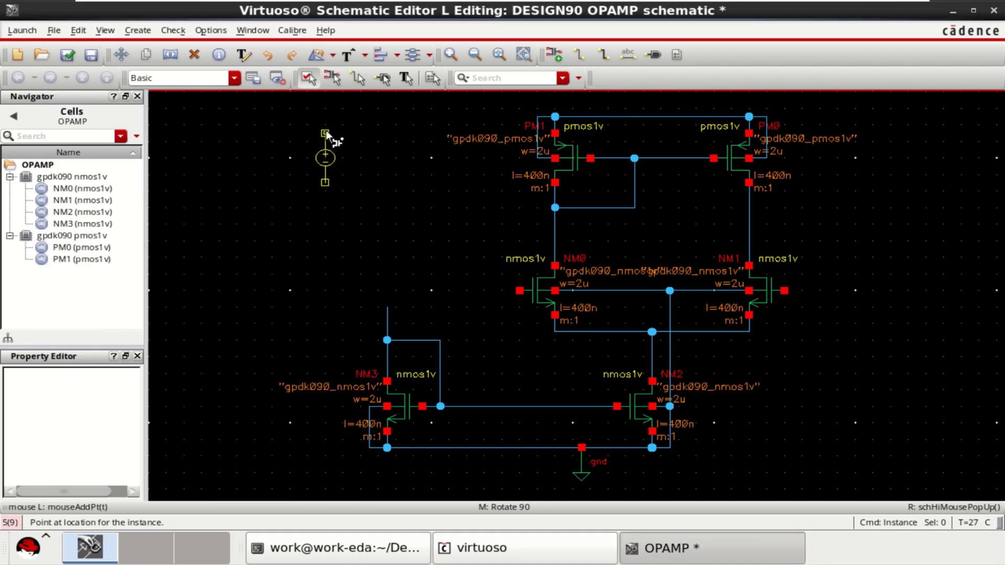
click(325, 134)
key(Escape)
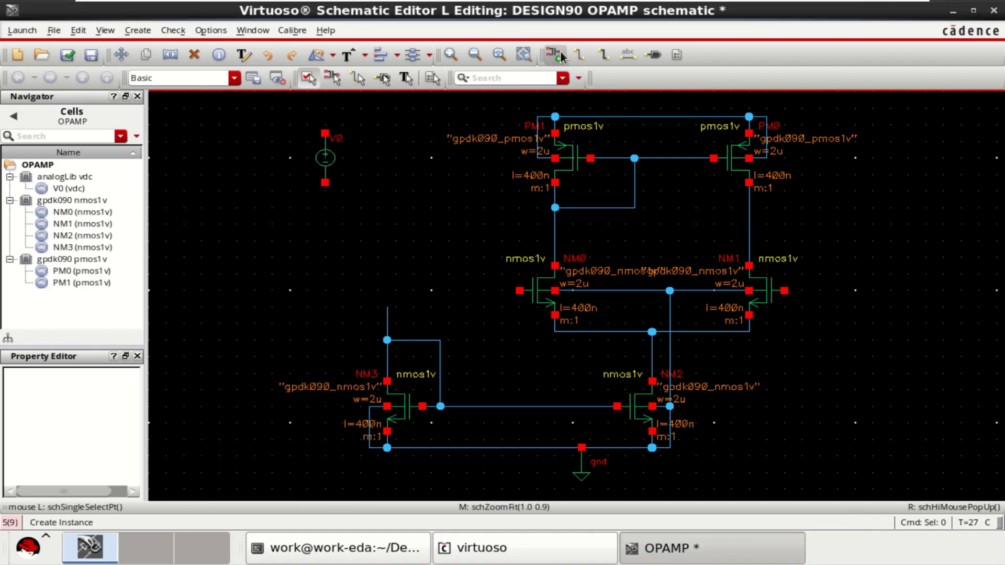
Place an analogLib idc current source I6 below V0
click(555, 54)
drag(134, 58, 99, 58)
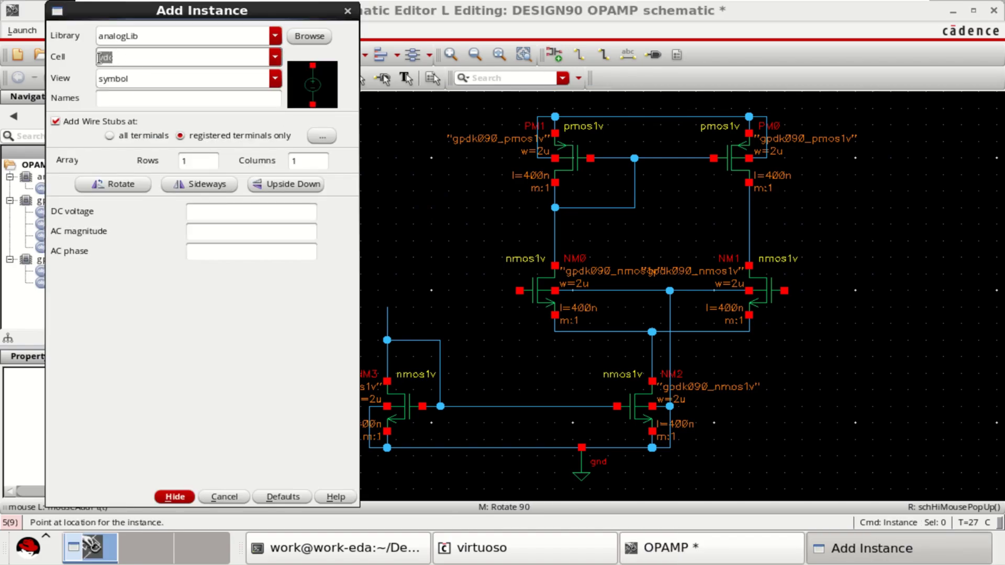
text(id)
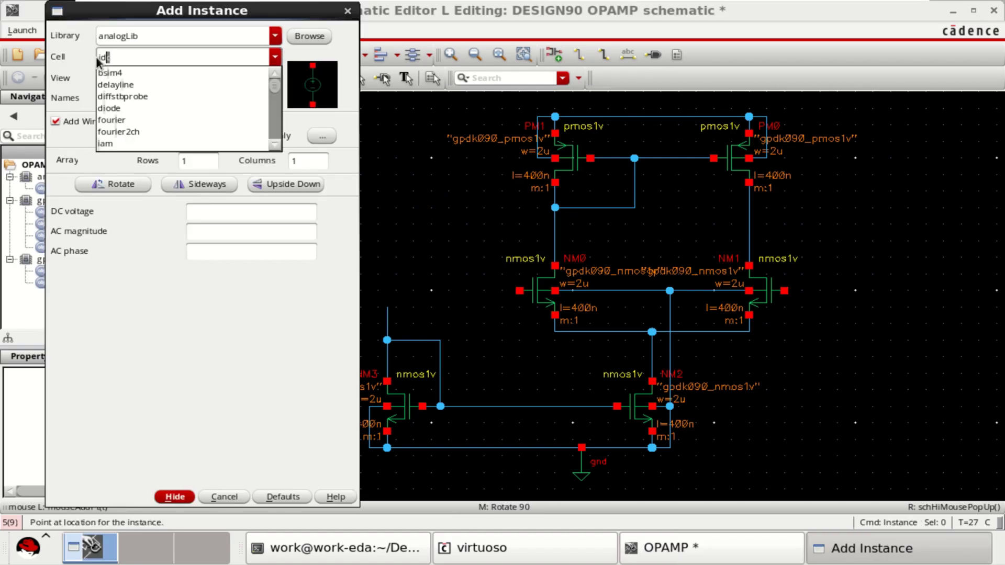
text(c)
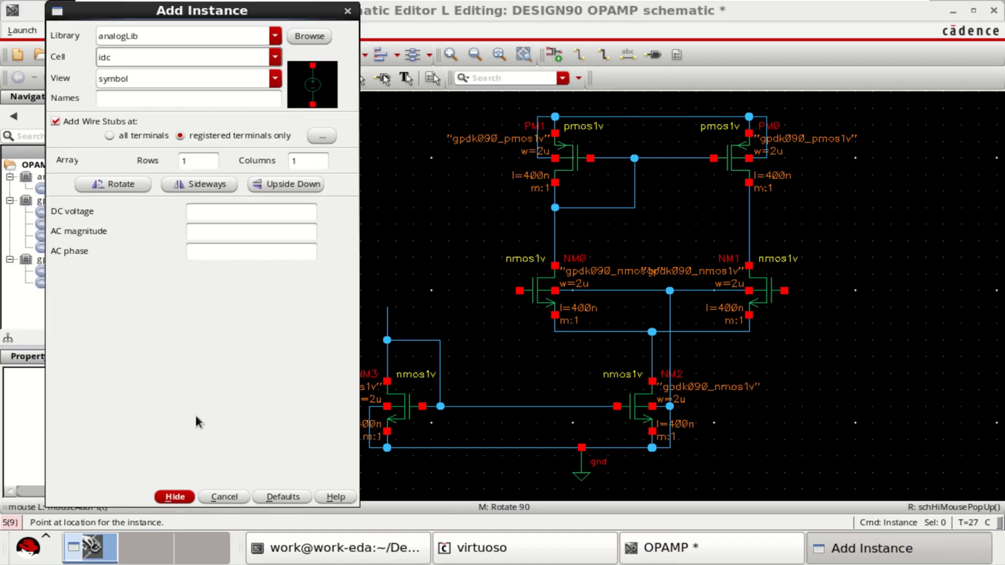
click(178, 497)
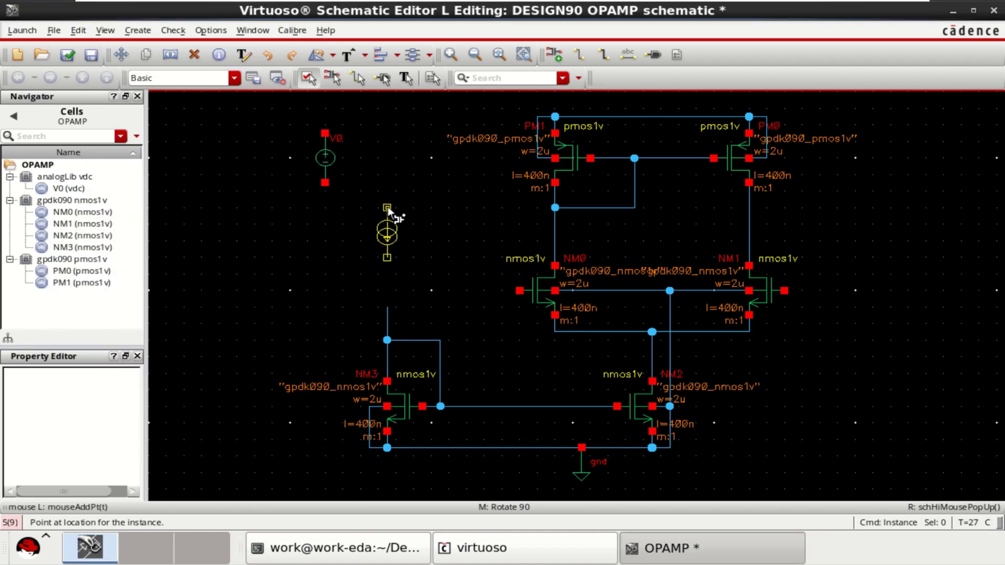
click(388, 207)
Wire V0 and I6 to the top supply rail and I6's bottom pin to NM3's stub
key(Escape)
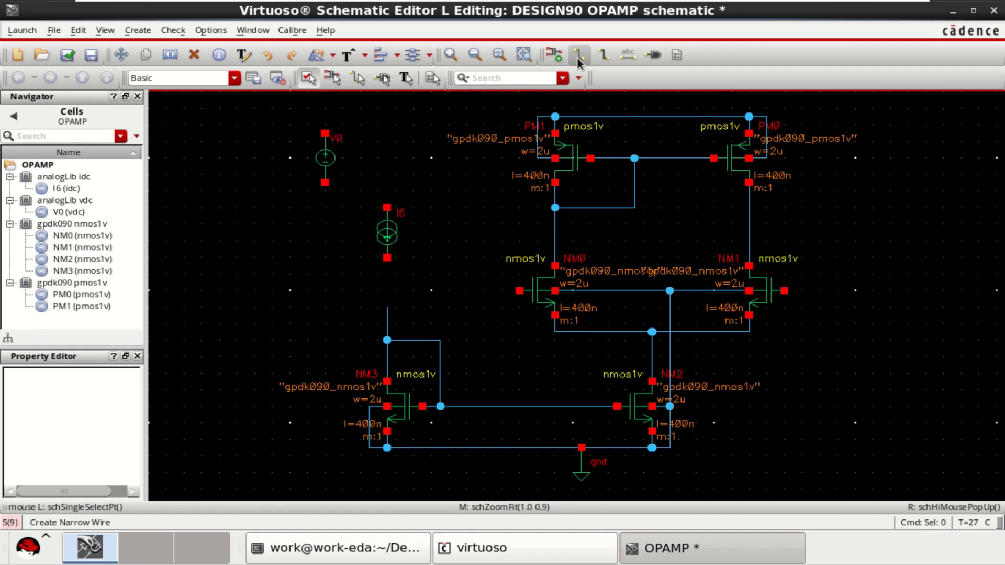
click(578, 57)
click(538, 120)
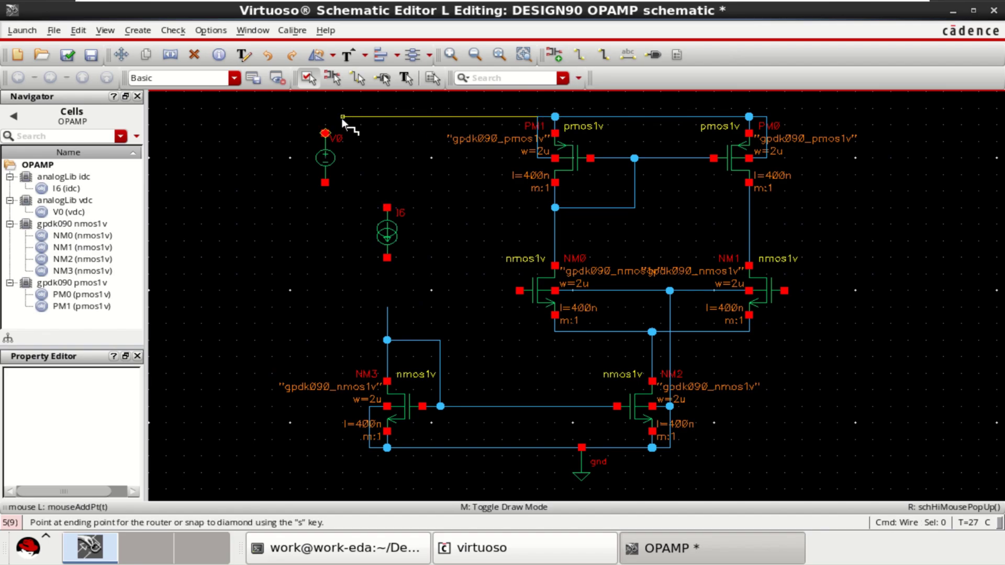
click(325, 122)
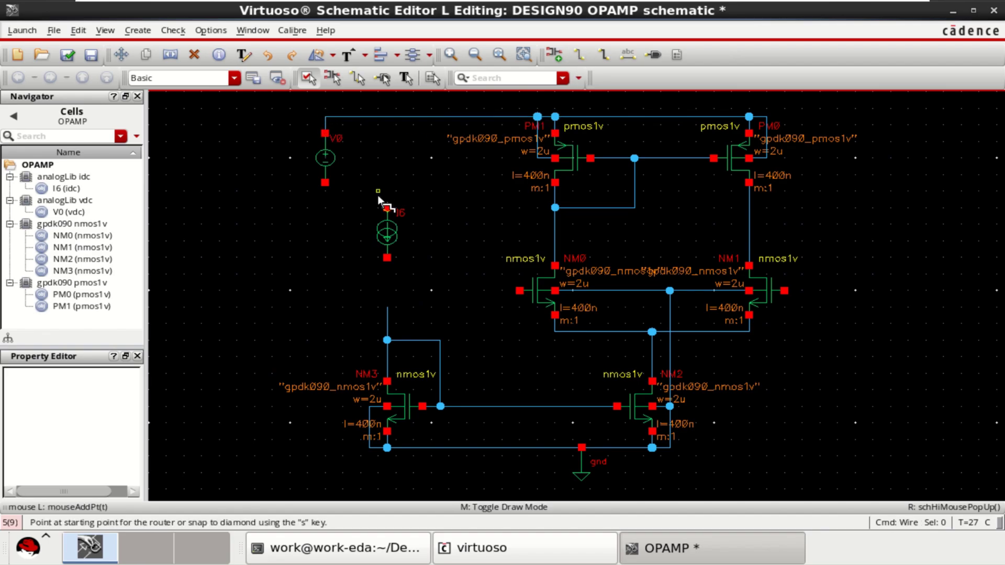
click(387, 207)
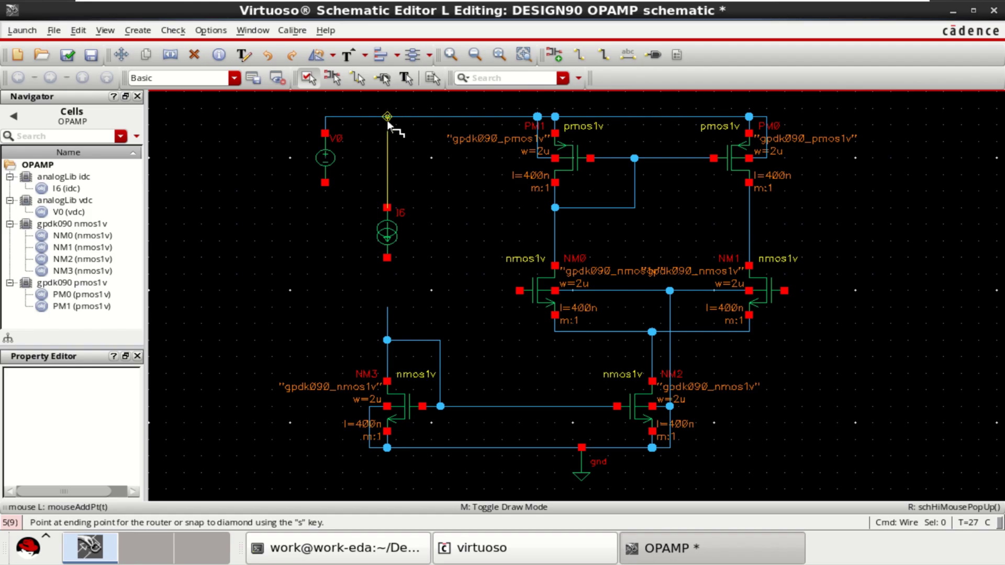
click(387, 129)
click(388, 257)
click(389, 307)
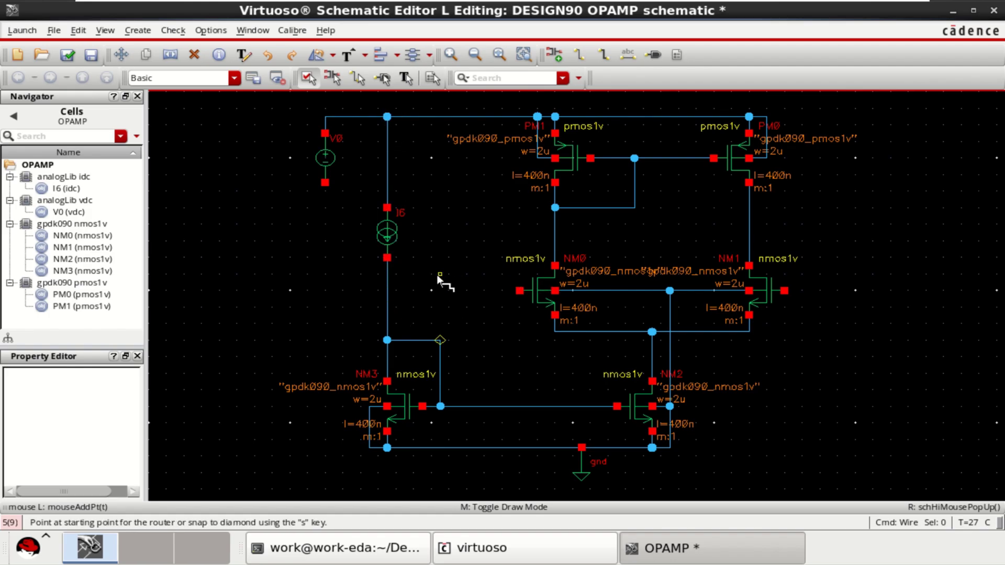
key(Escape)
Copy the existing ground symbol to V0's bottom terminal
click(583, 474)
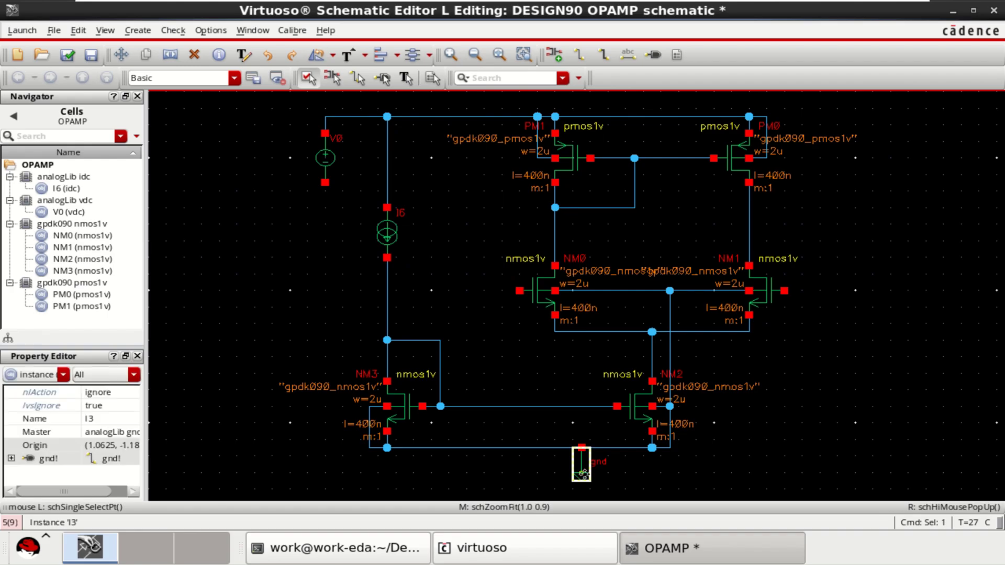
key(c)
click(584, 472)
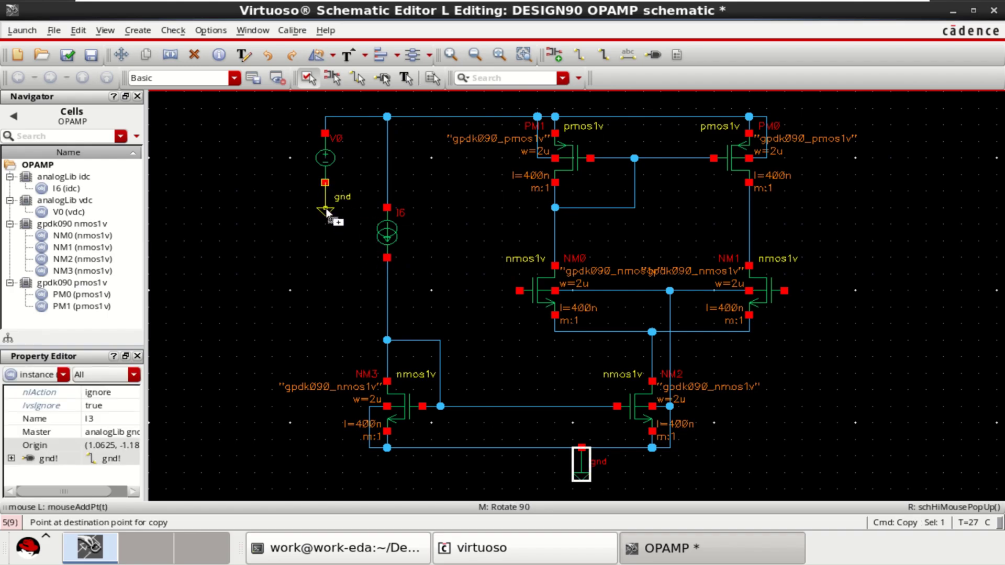
click(326, 208)
key(Escape)
Set voltage source V0's DC voltage to 1.8 V
click(329, 156)
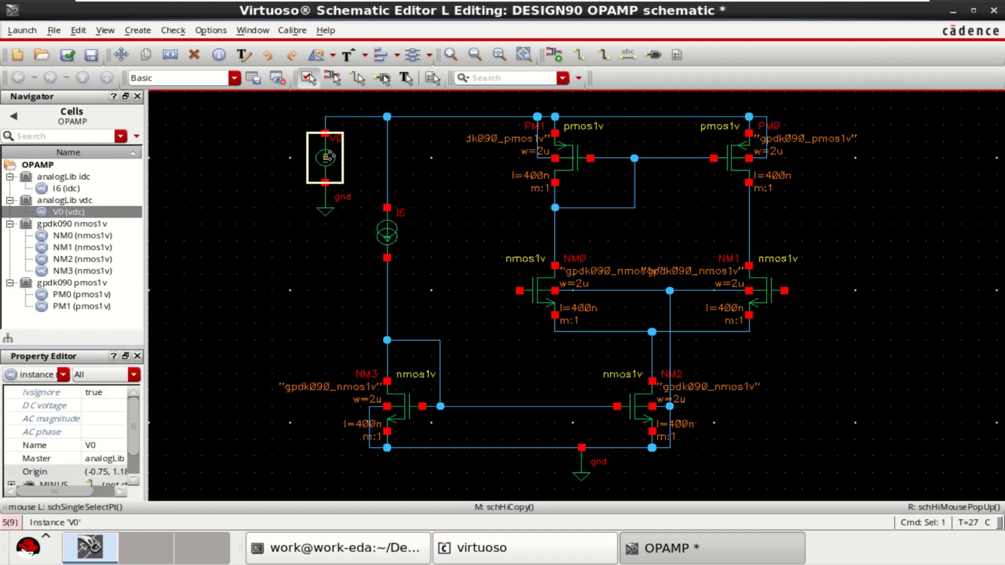
key(q)
click(719, 318)
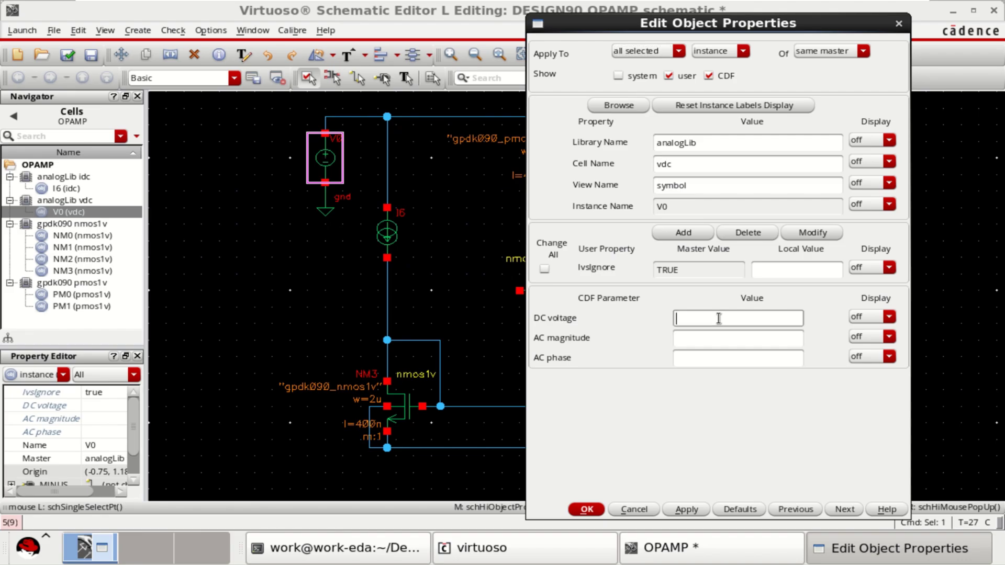
text(1.8)
click(710, 341)
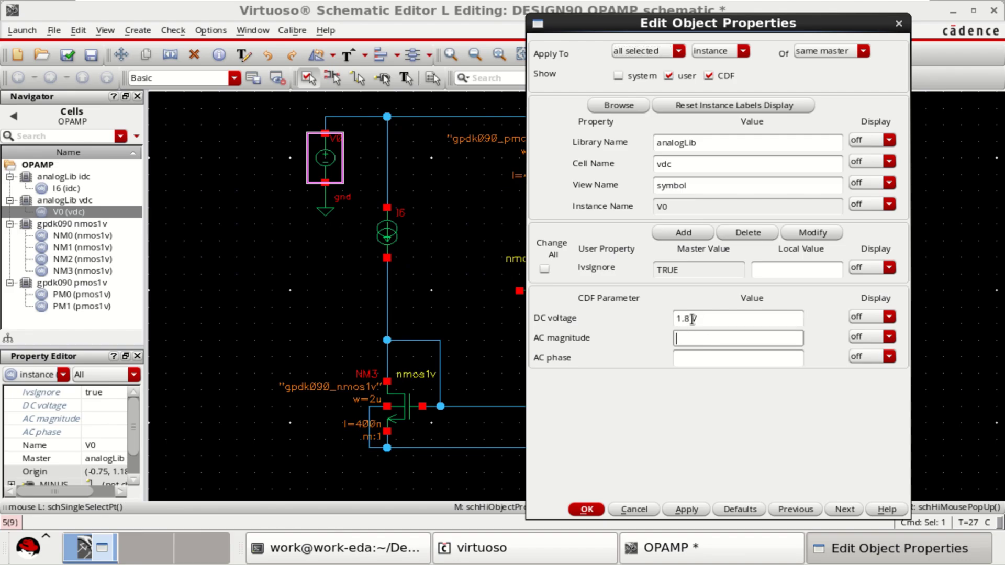
drag(693, 319, 667, 320)
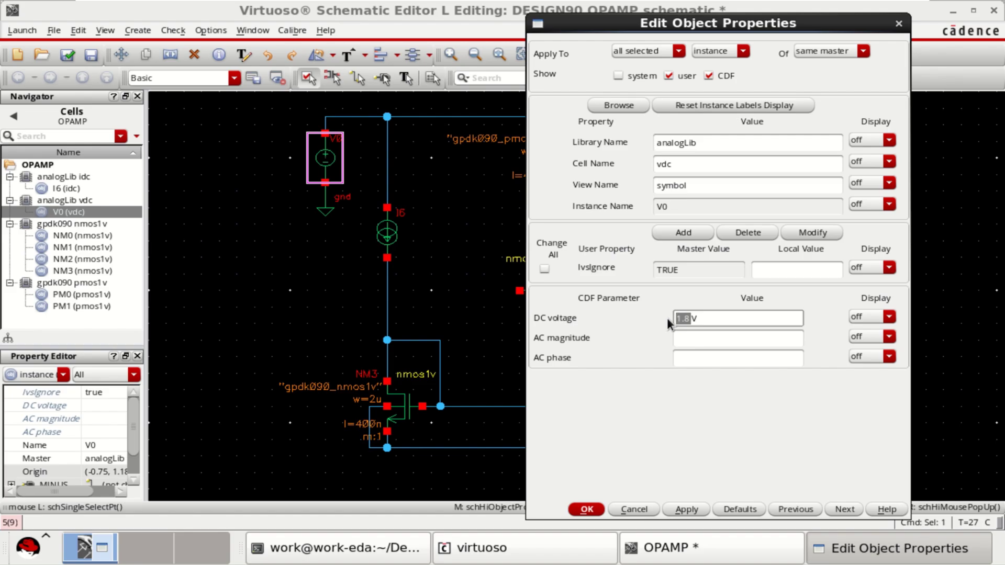
click(589, 510)
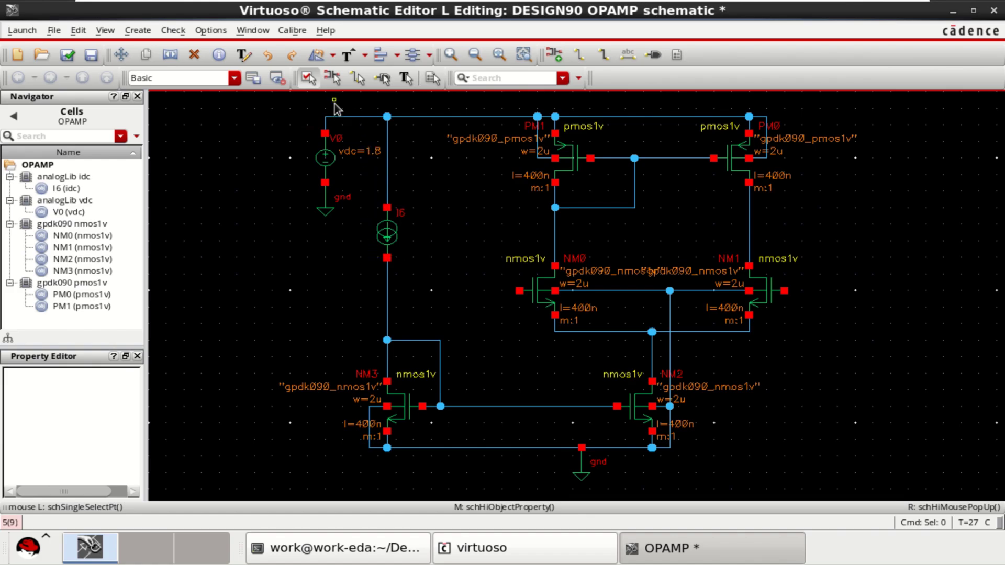
Set current source I6's DC current to 164u
click(390, 214)
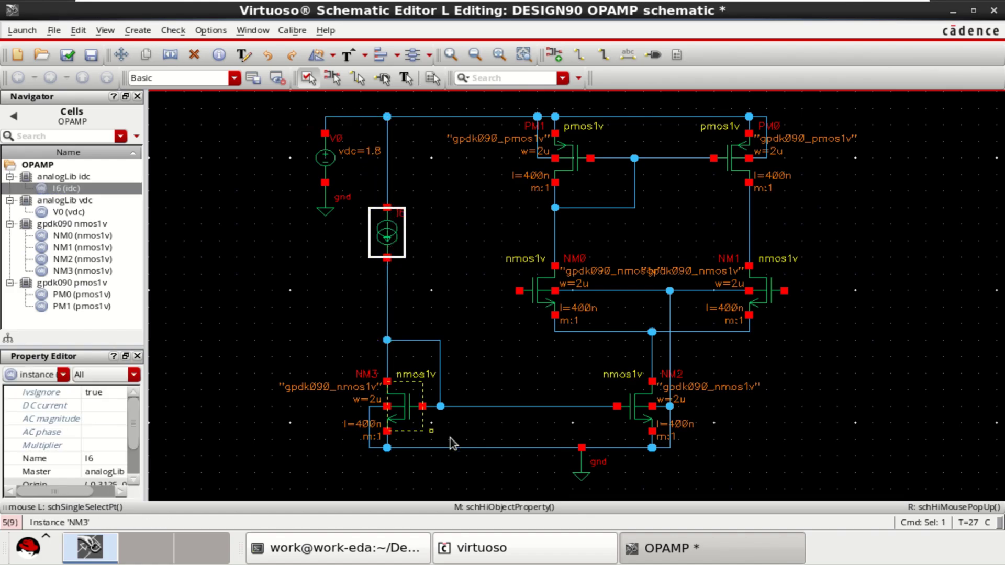
middle_click(397, 244)
click(711, 317)
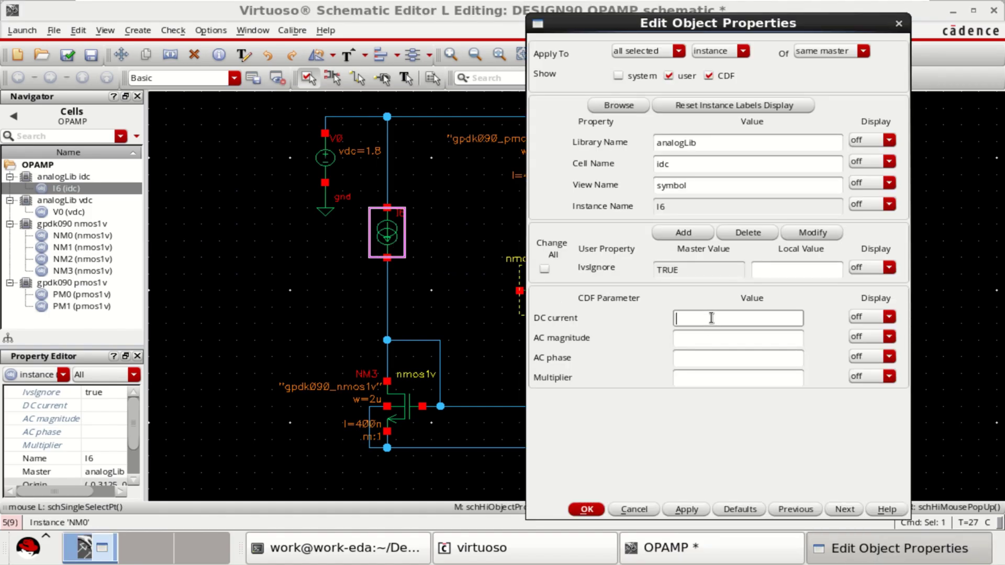
text(164u)
click(722, 342)
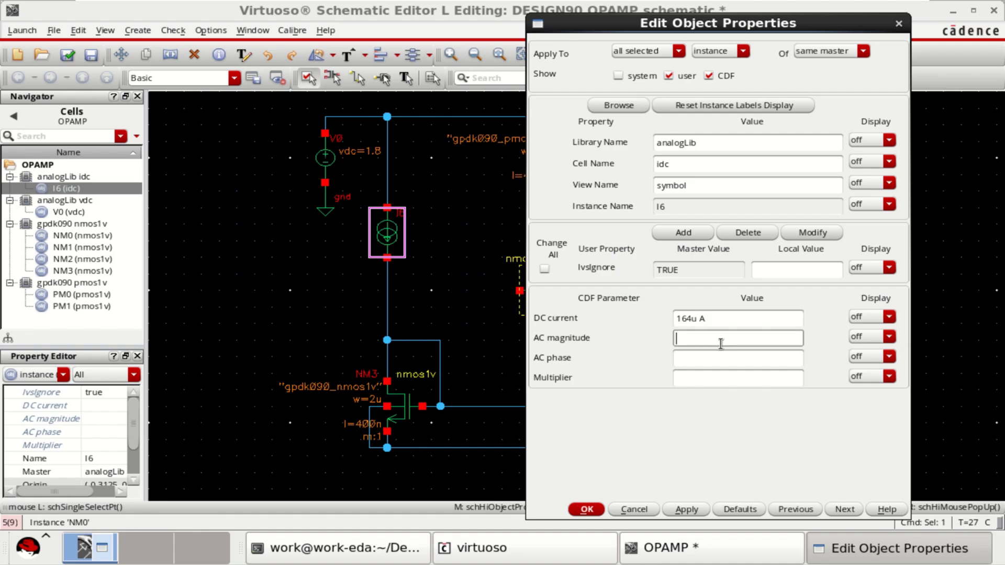
click(589, 509)
click(459, 283)
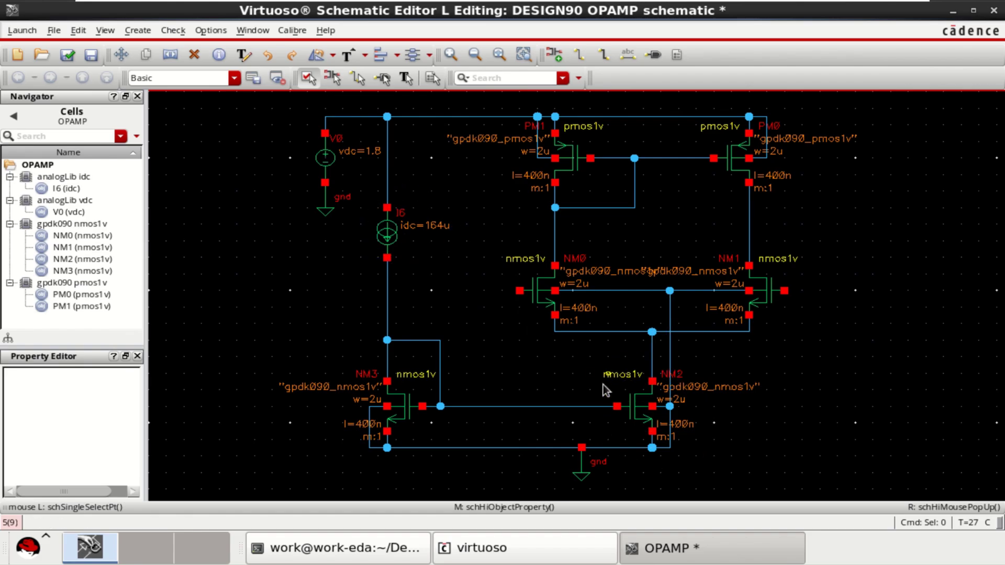
click(637, 409)
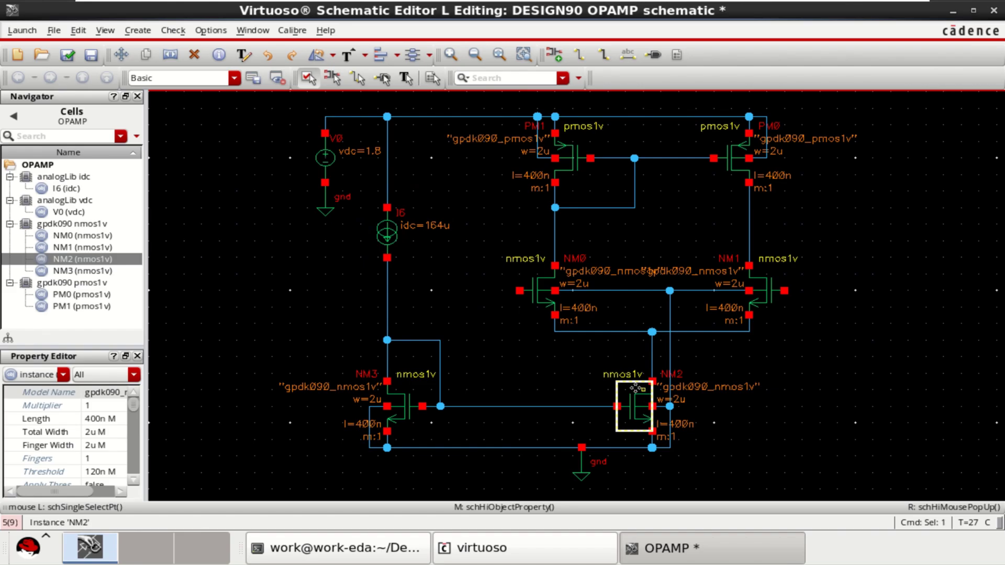
click(729, 424)
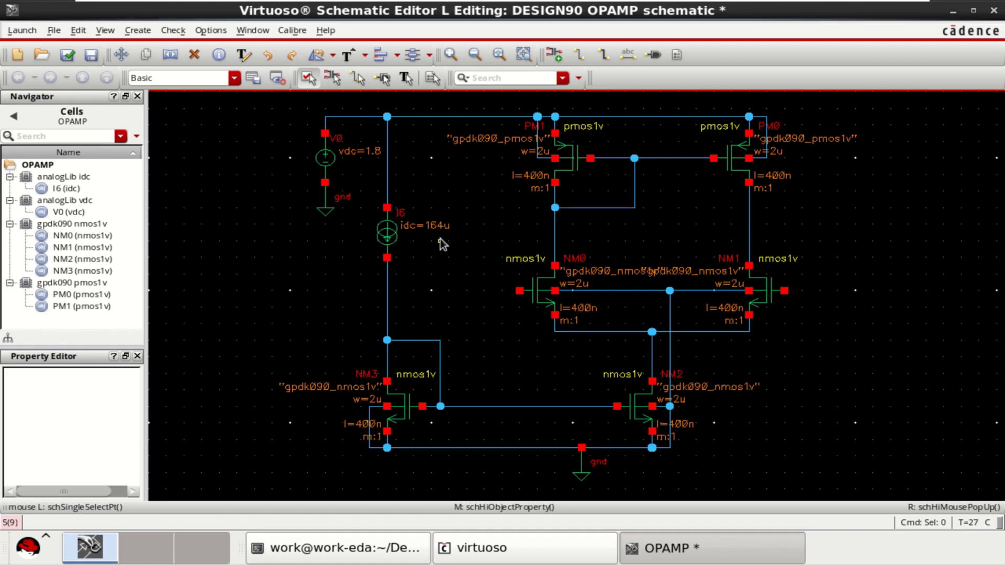
Draw a wire right from PM0's drain and end it with an output pin named Vout
click(580, 55)
click(749, 216)
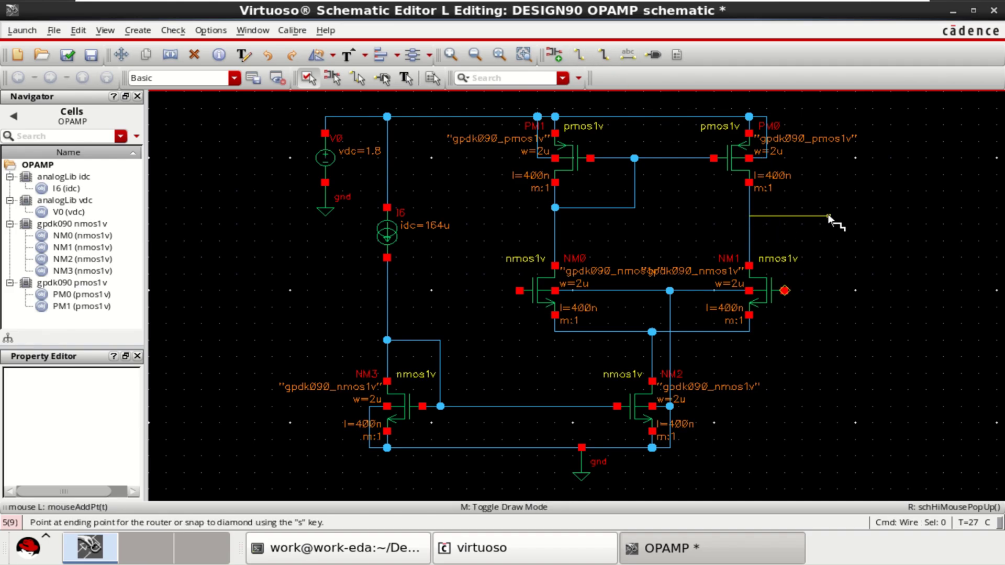
double_click(882, 215)
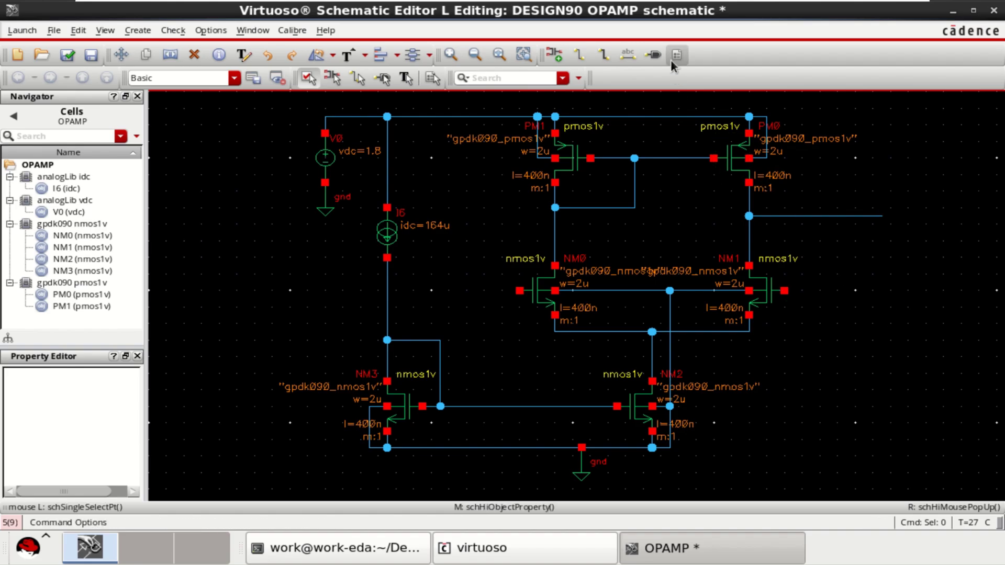
click(652, 55)
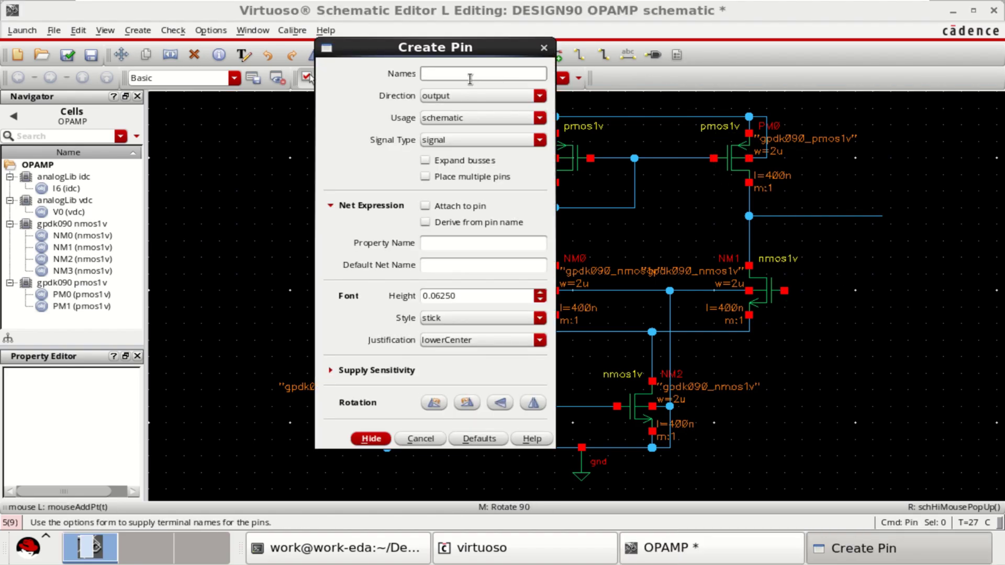
text(Vout)
click(380, 440)
click(884, 218)
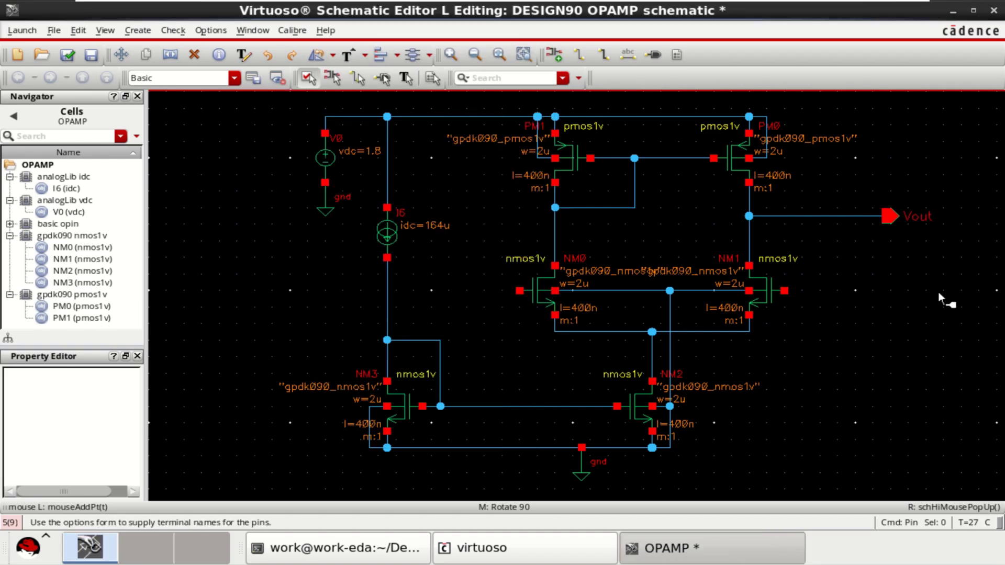
Place an analogLib cap (1p capacitor C0) just below the Vout pin
click(553, 55)
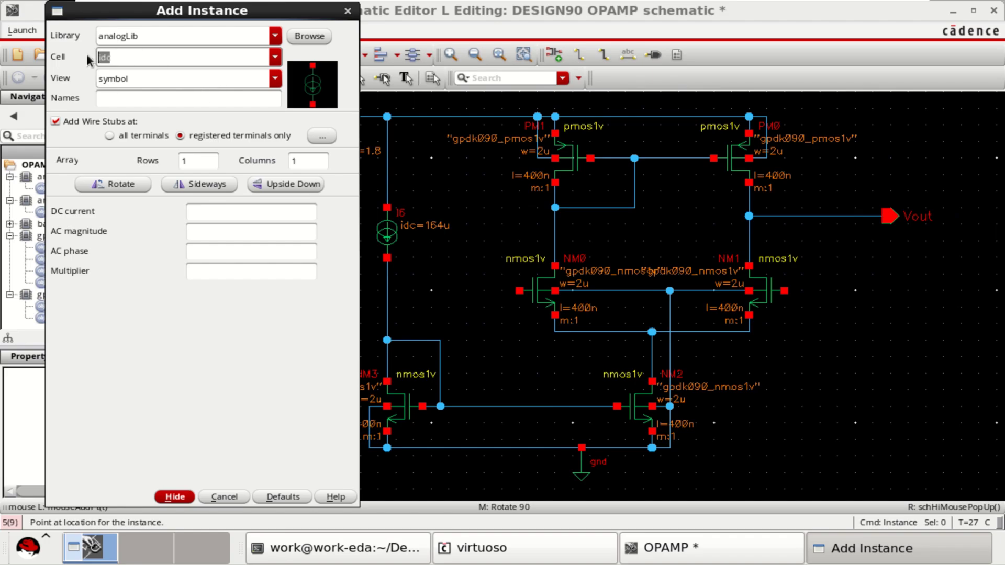
text(cap)
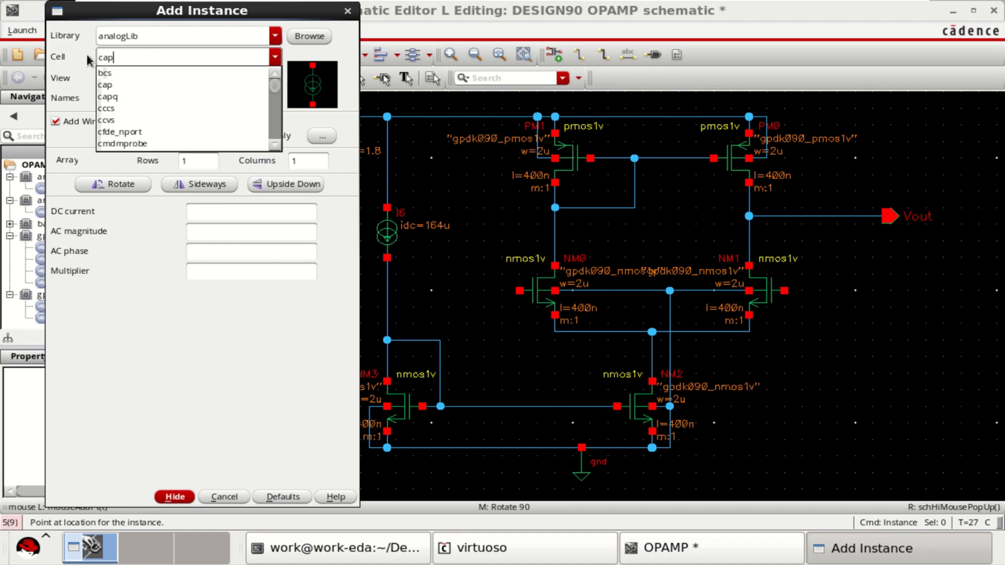
click(104, 73)
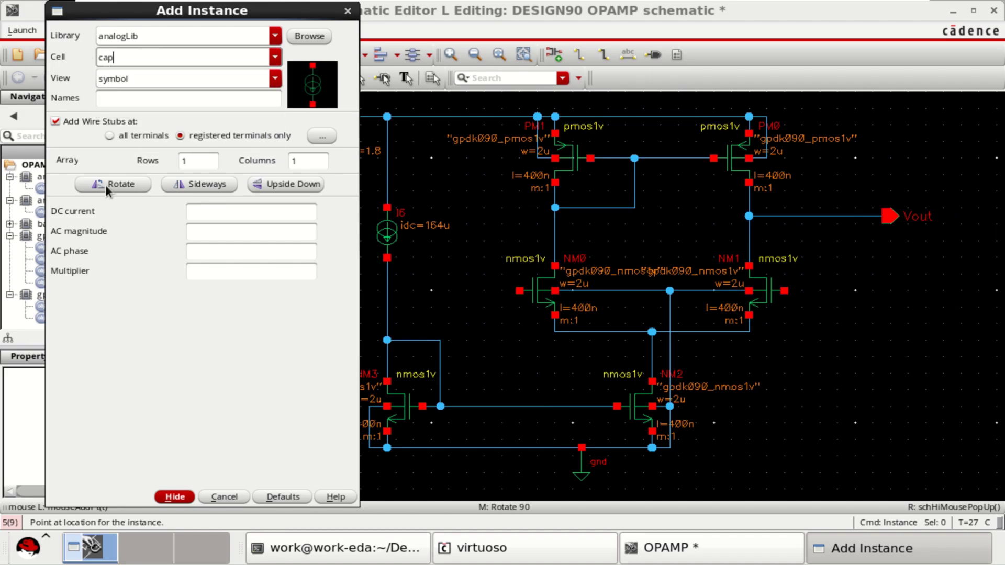
click(174, 497)
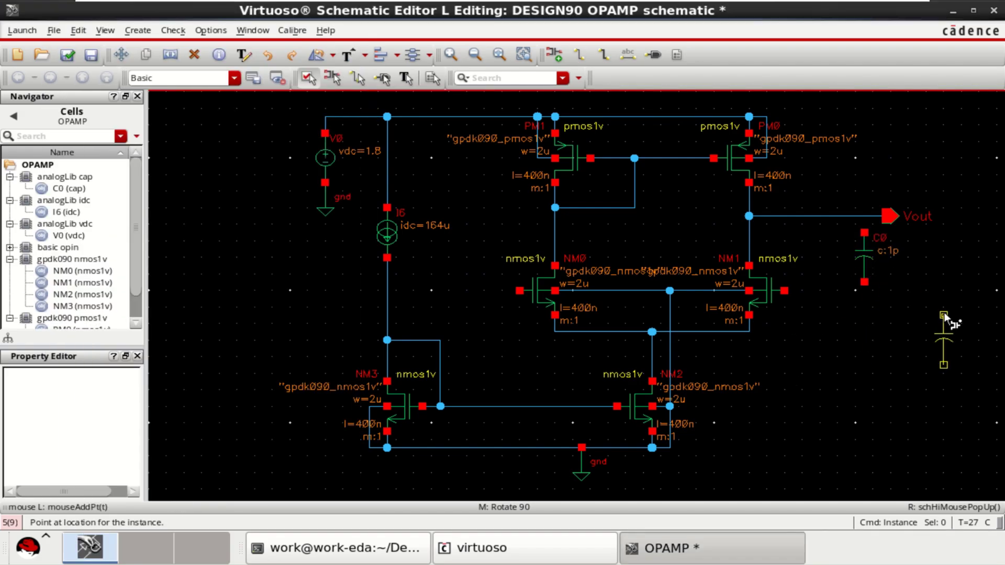
key(Escape)
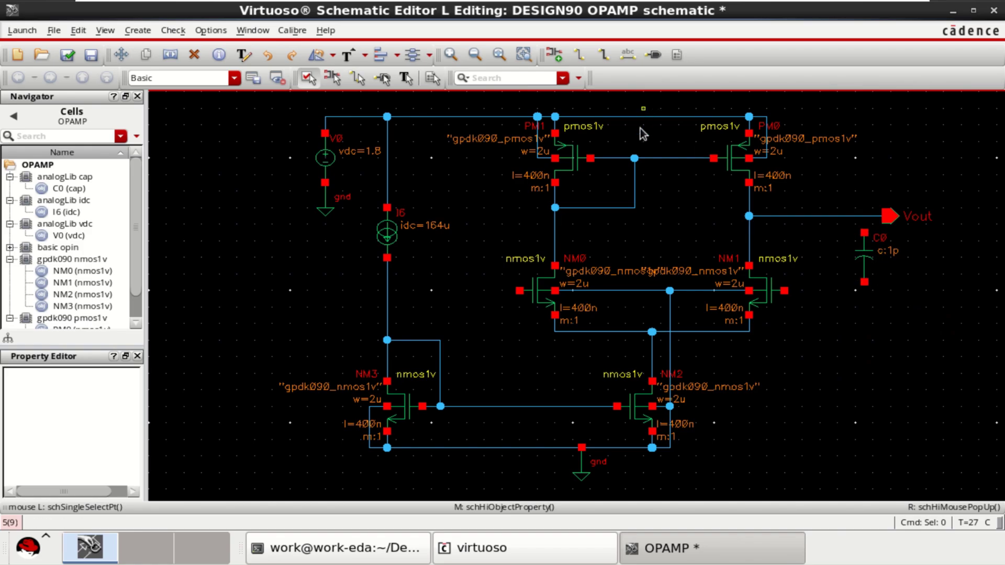
Copy the ground symbol under capacitor C0
click(581, 466)
key(c)
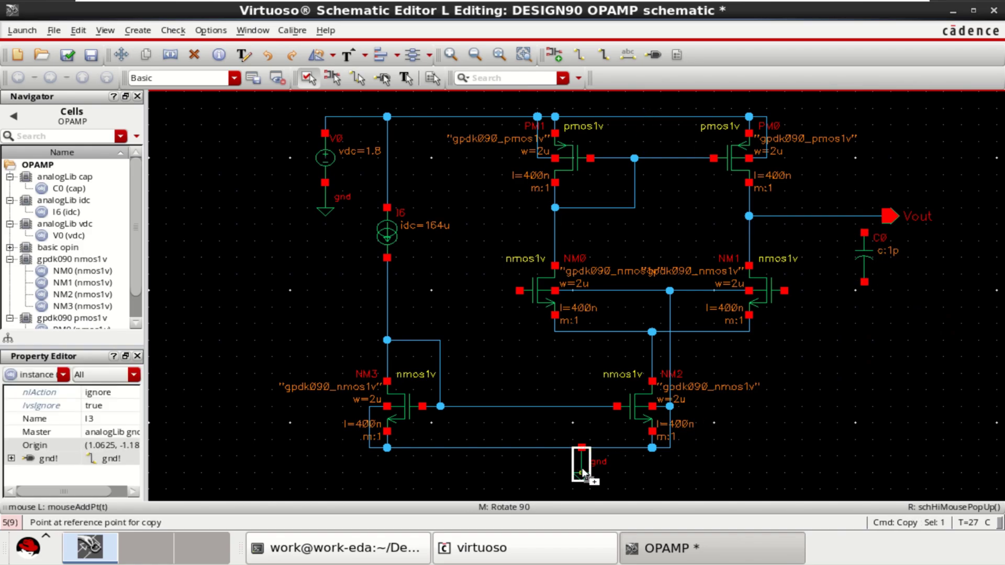
click(868, 308)
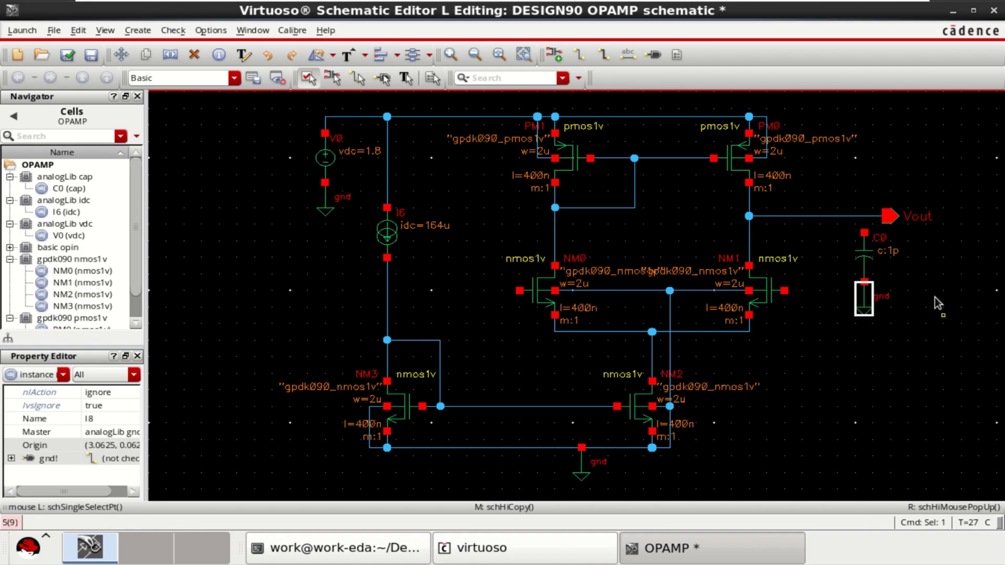
key(Escape)
Wire C0's top terminal to the Vout output net
click(577, 55)
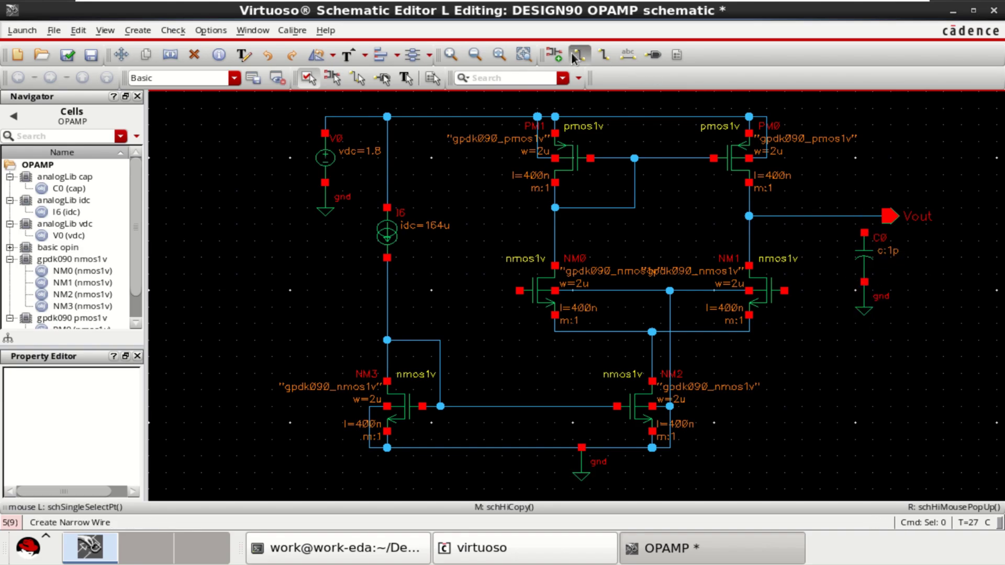
click(864, 233)
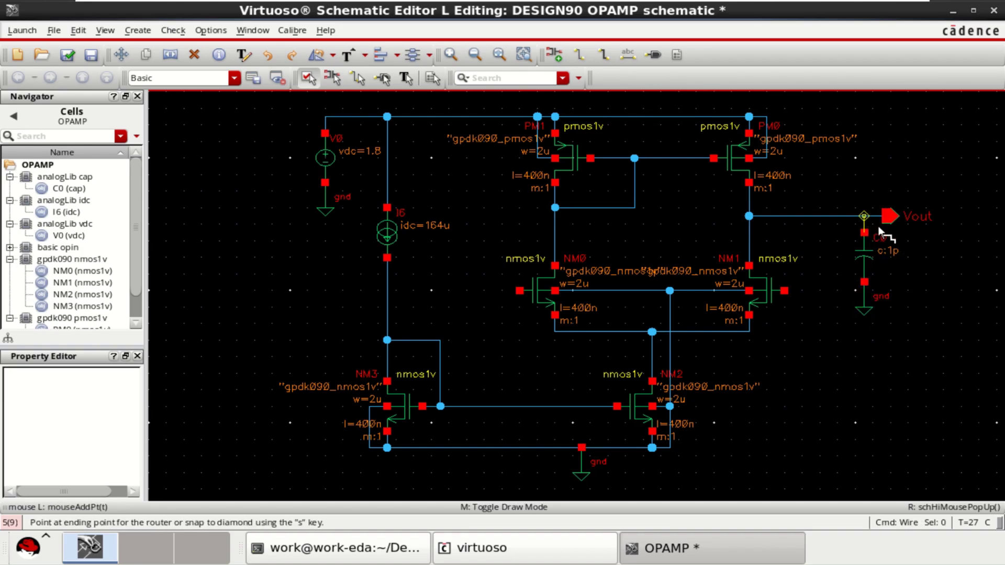
click(879, 226)
key(Escape)
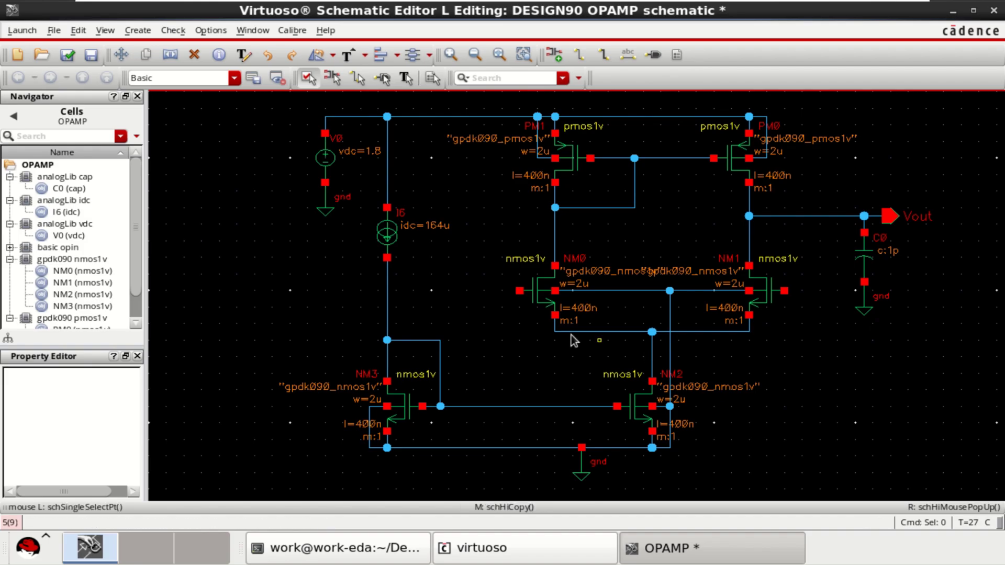
drag(484, 241, 813, 343)
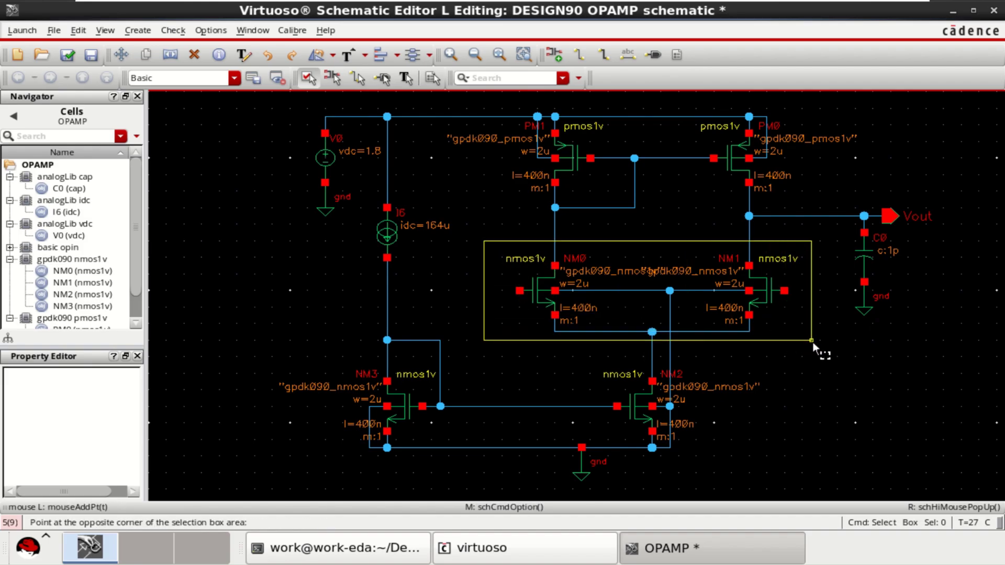
click(813, 341)
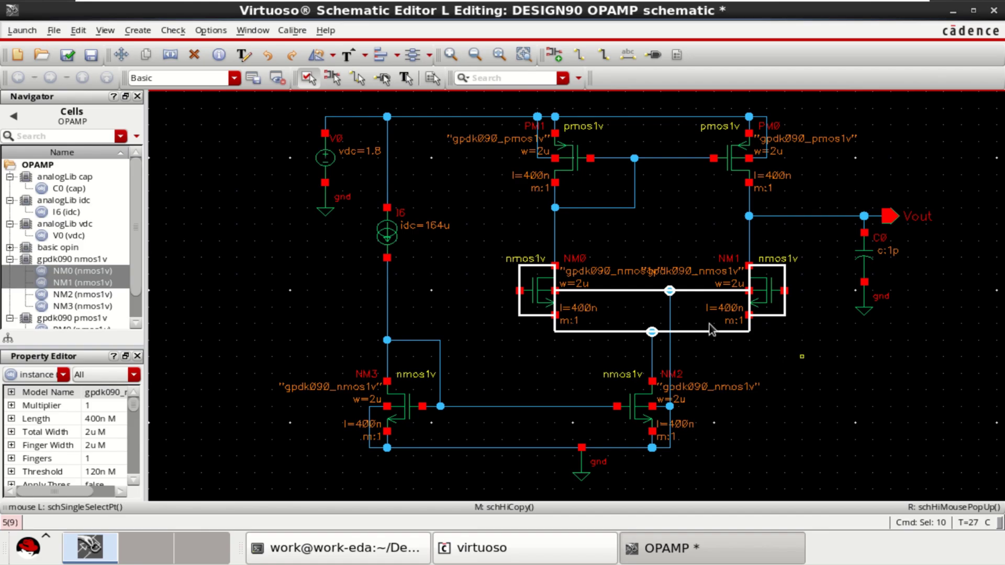
click(497, 241)
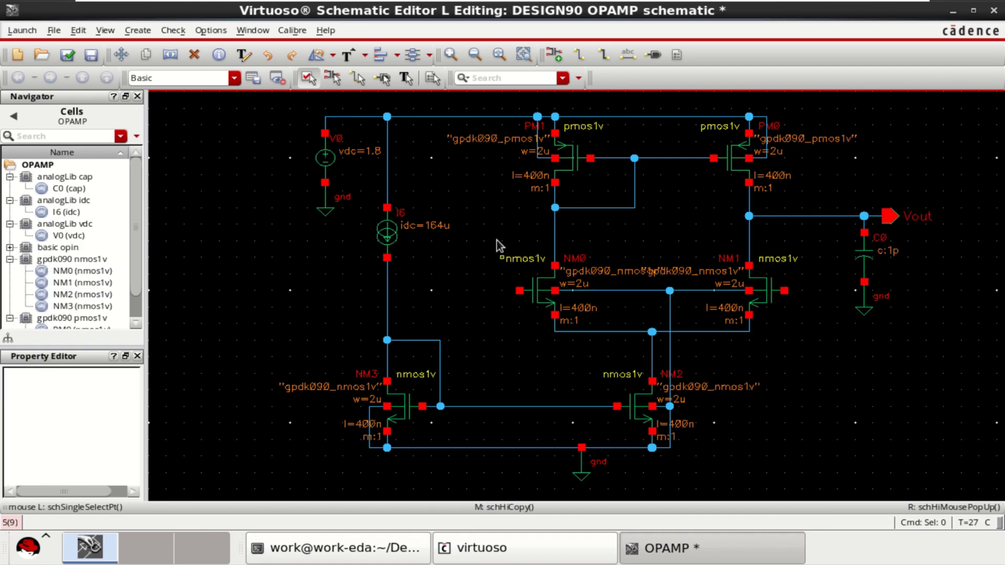
Place two analogLib vsin sources, V1 beside NM0 and V2 beside NM1
click(556, 56)
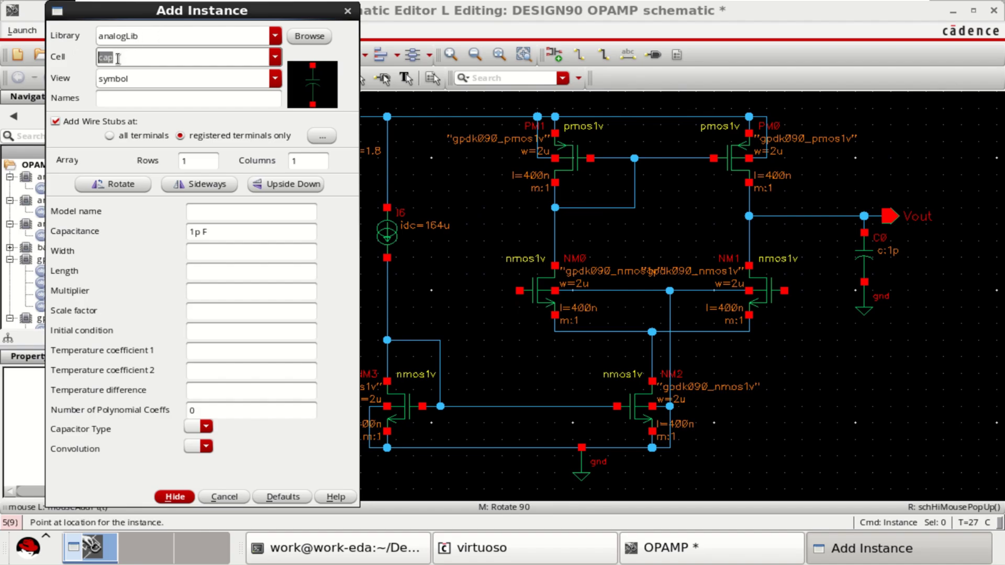
text(vsin)
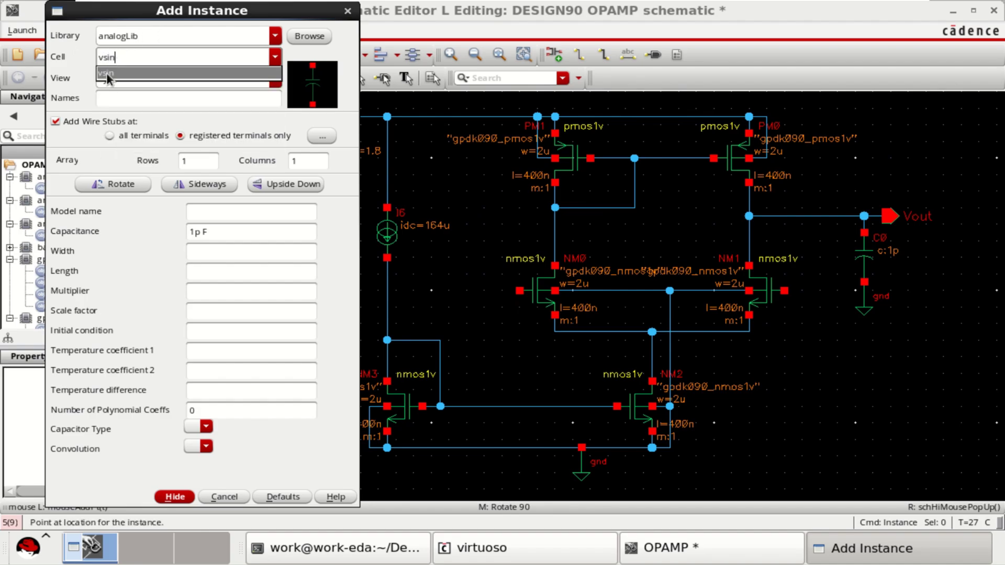
click(111, 75)
click(178, 498)
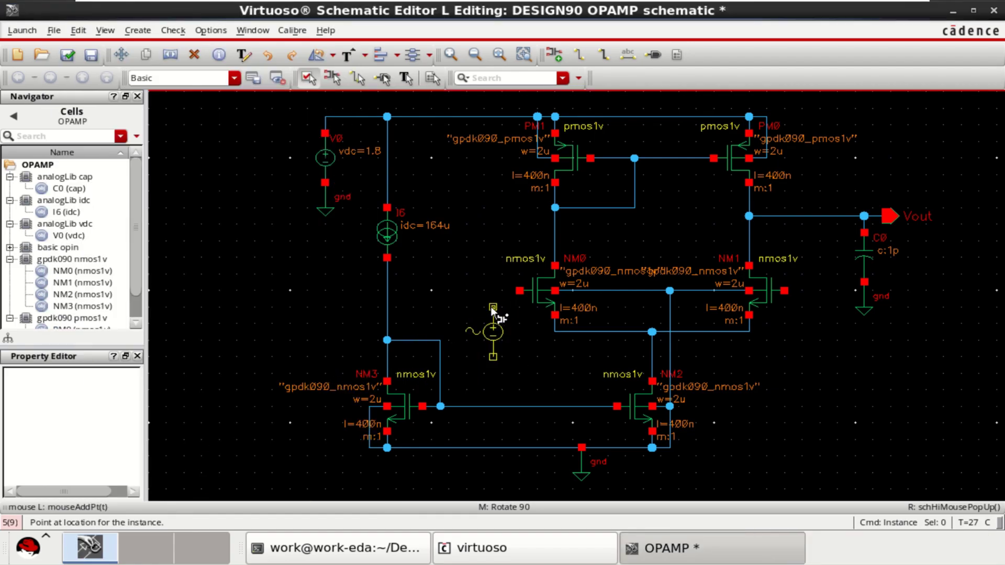
click(485, 308)
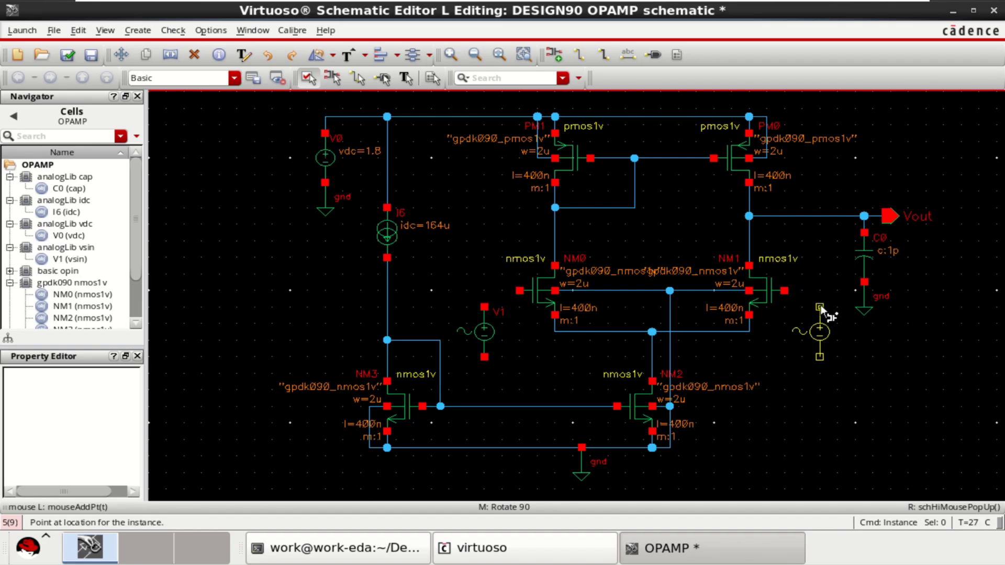
click(830, 308)
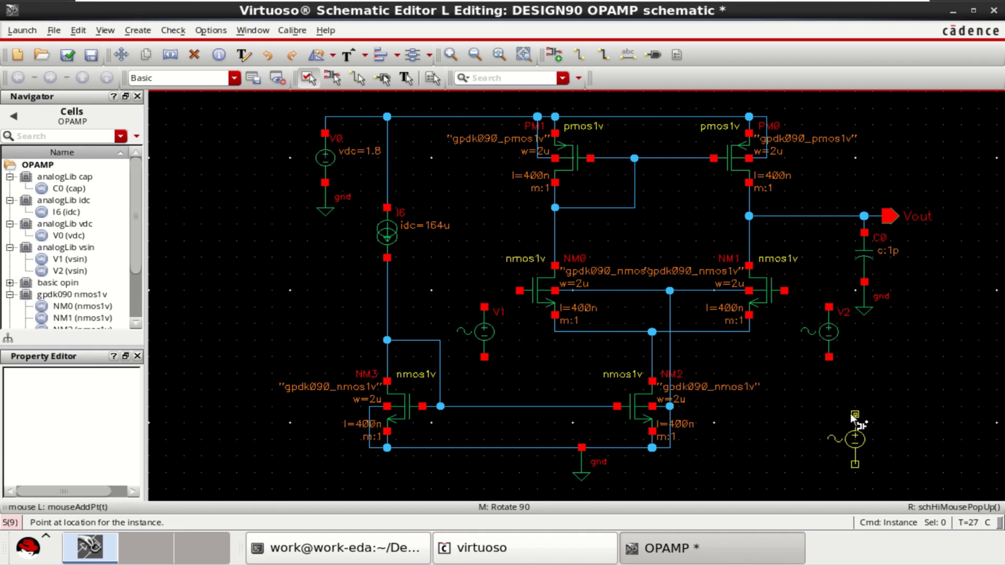
Copy ground symbols to the lower terminals of V2 and V1
key(Escape)
click(867, 294)
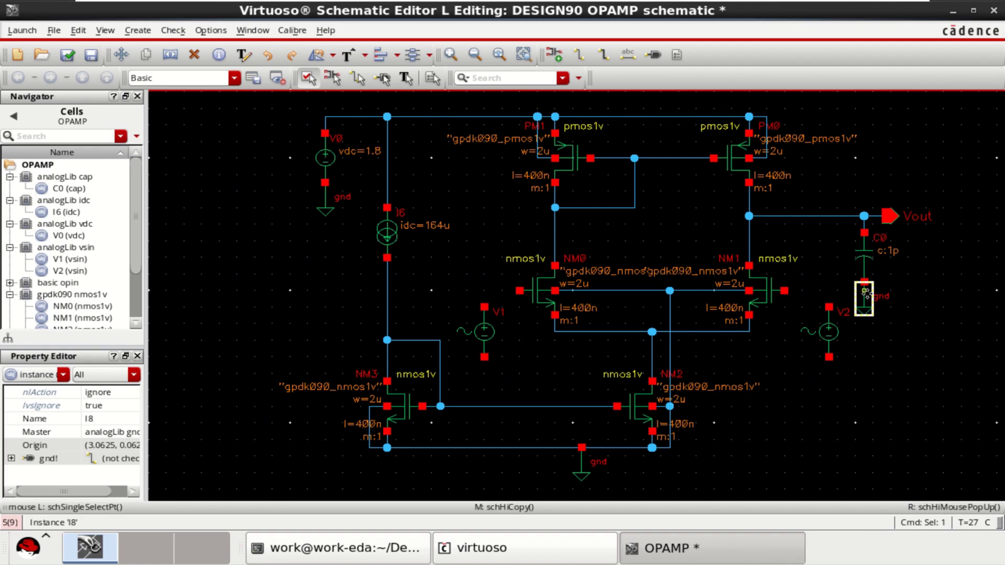
key(c)
click(866, 292)
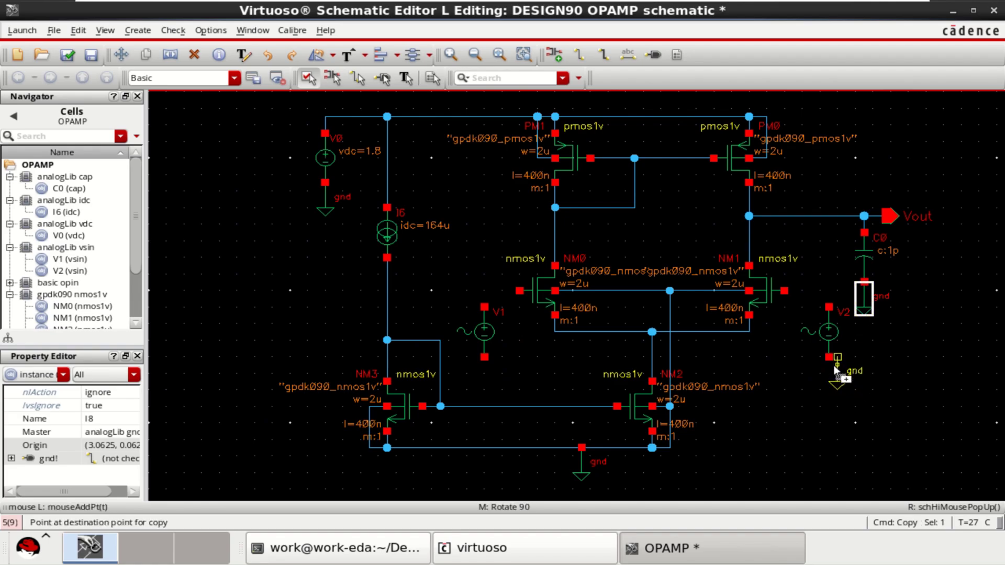
click(829, 366)
key(c)
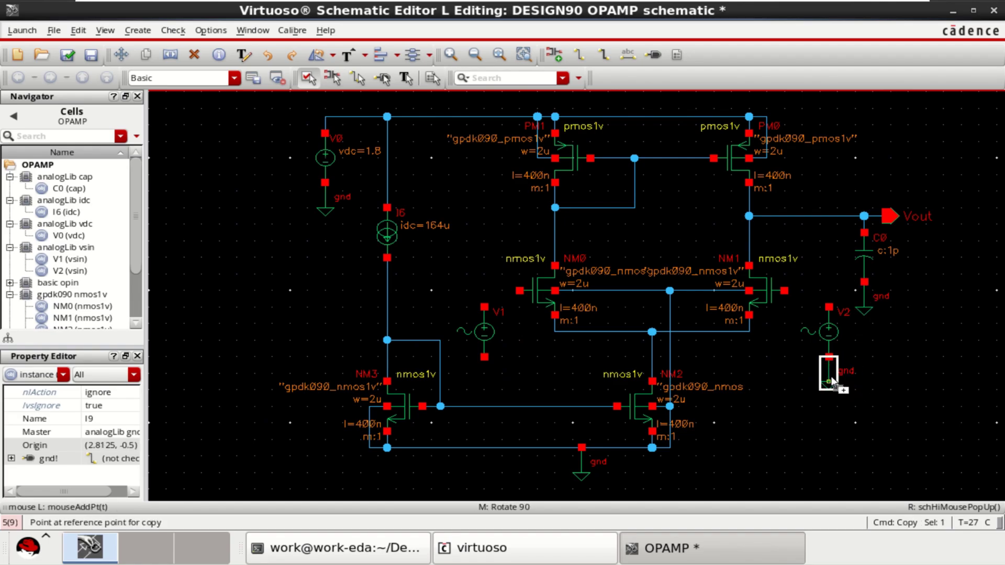
click(831, 376)
click(482, 379)
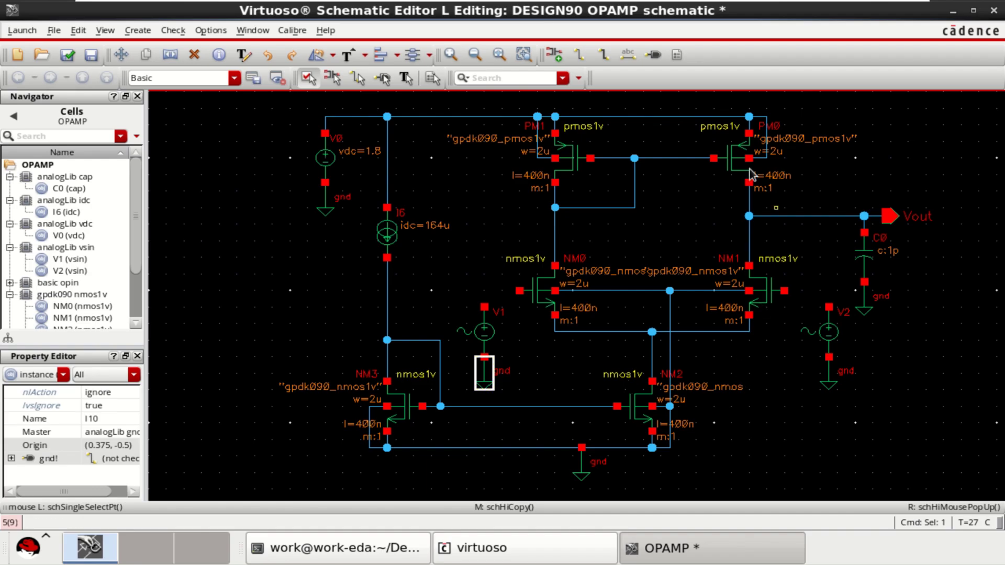
Wire NM0's gate to V1 and NM1's gate to V2
click(578, 55)
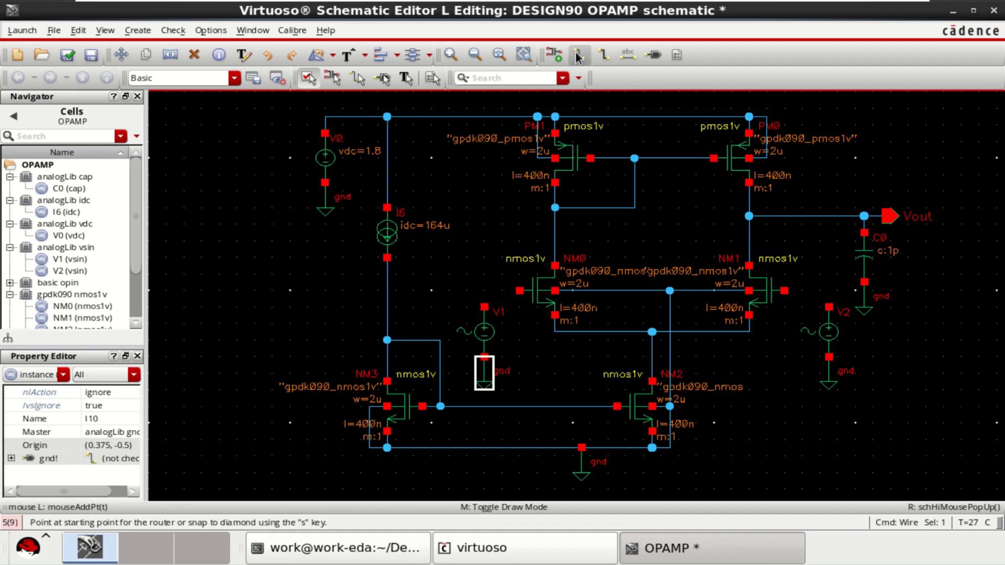
click(520, 291)
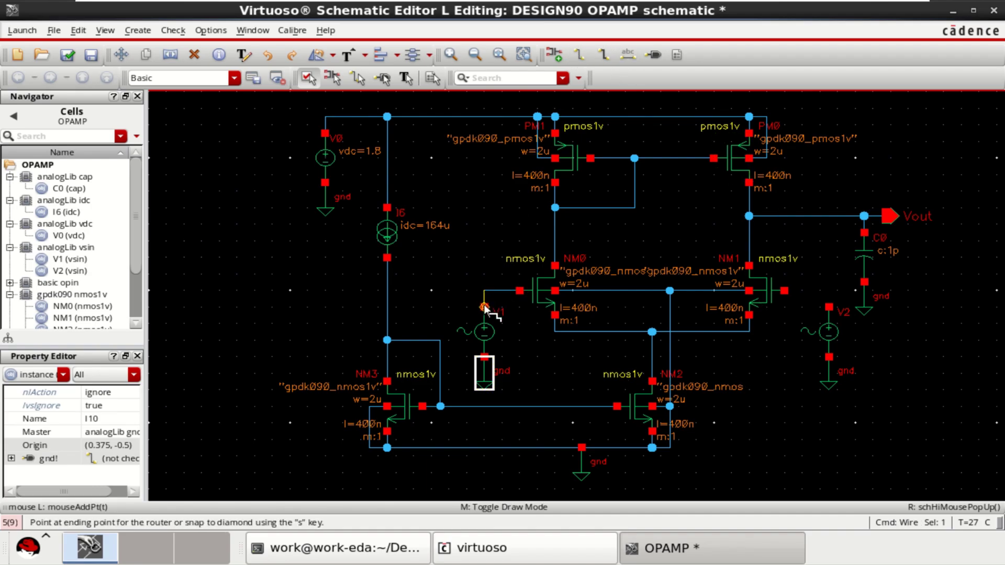
click(484, 307)
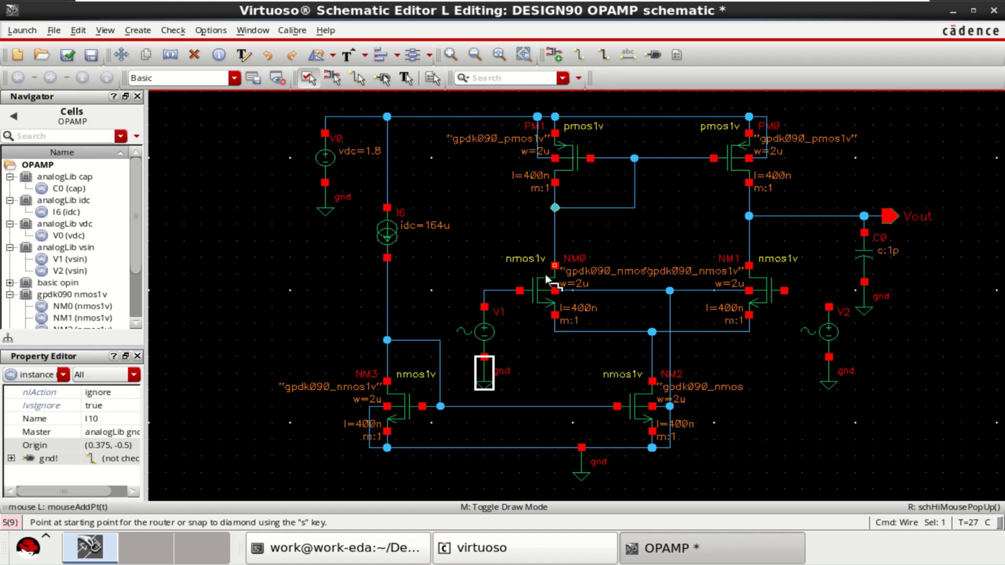
click(785, 291)
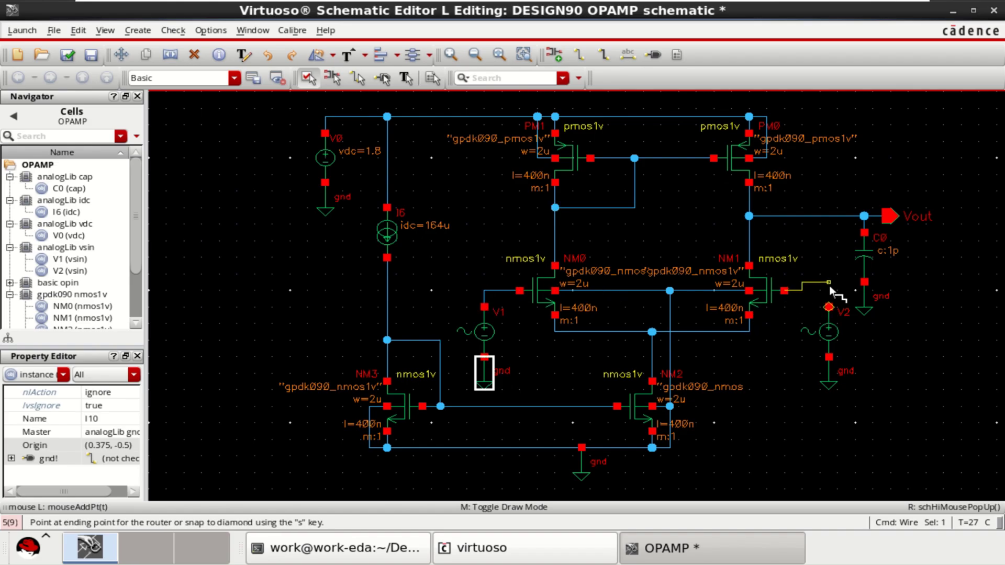
click(828, 308)
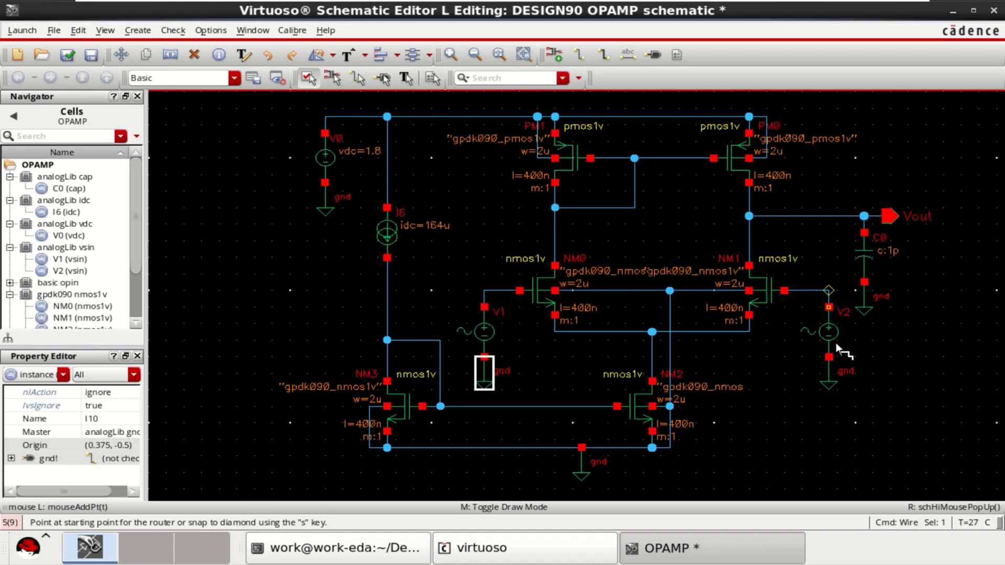
Label NM0's gate wire from V1 as VN and NM1's gate wire from V2 as VP
key(l)
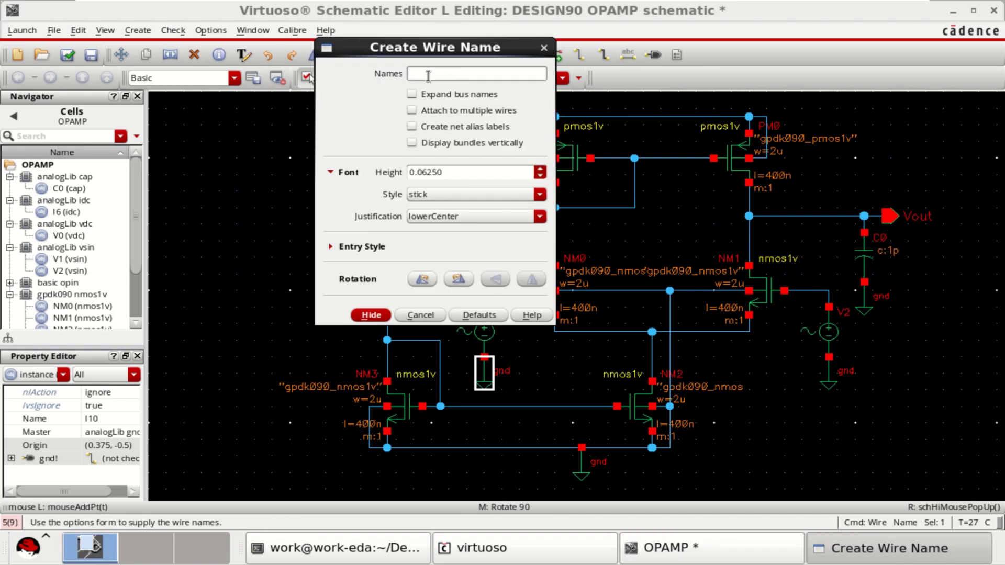
text(VN VP)
click(371, 316)
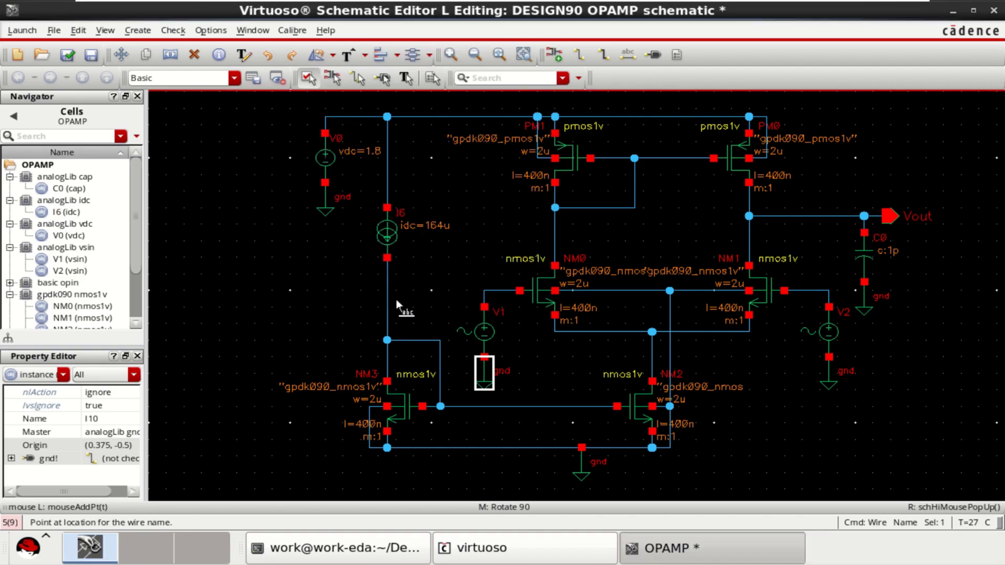
click(506, 289)
click(821, 291)
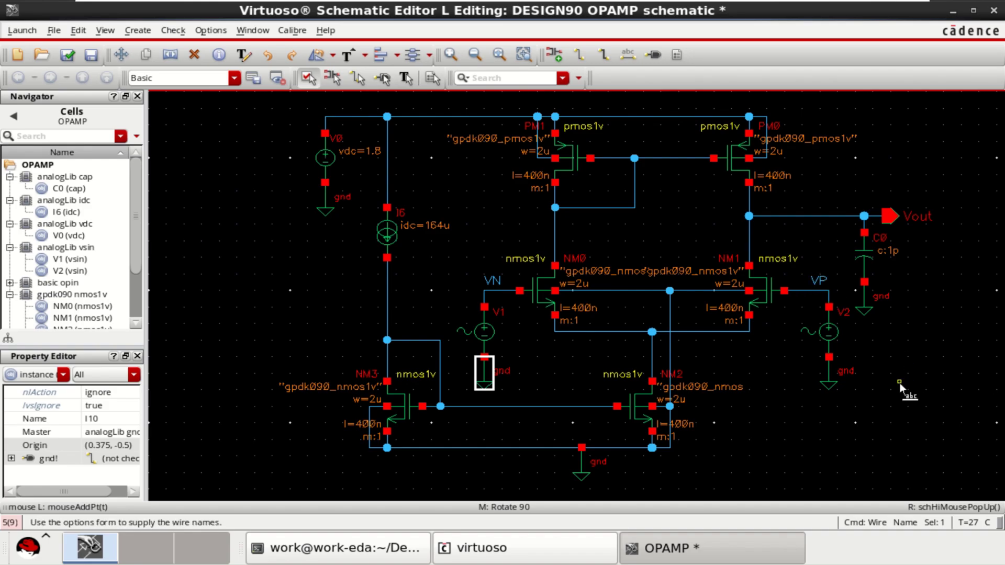
key(Escape)
click(885, 398)
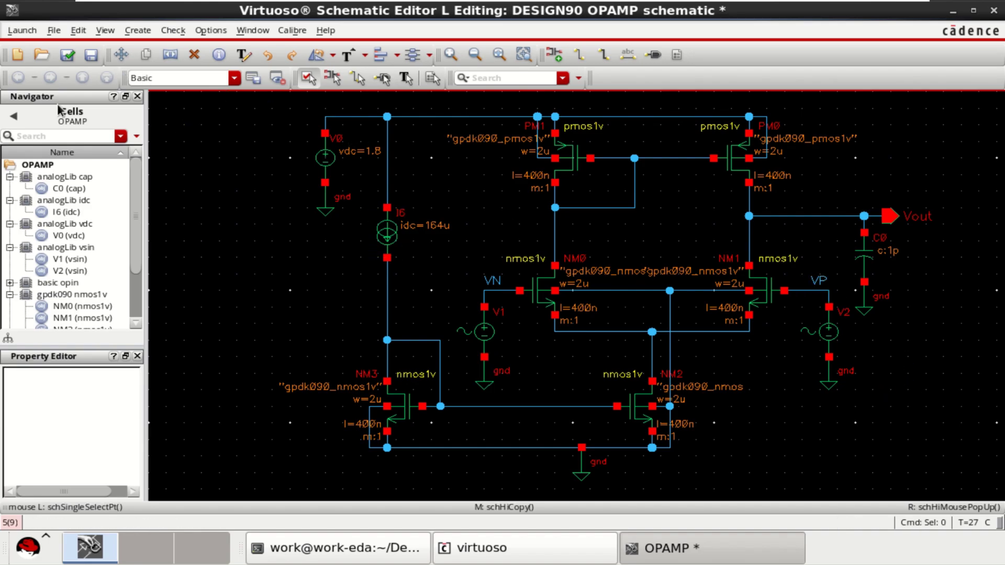
Check and save the schematic, then open sine source V2's Edit Object Properties form
click(67, 56)
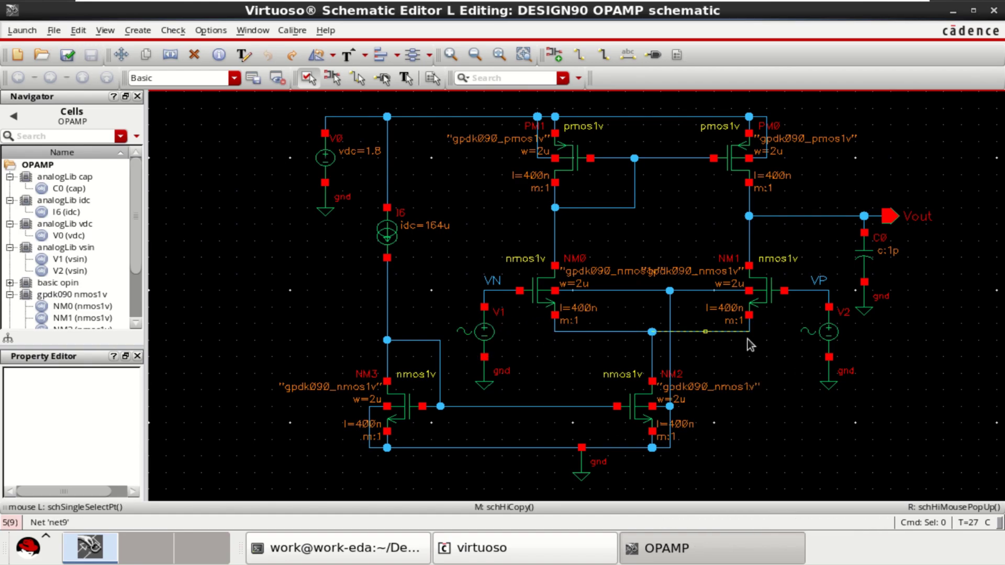
click(820, 339)
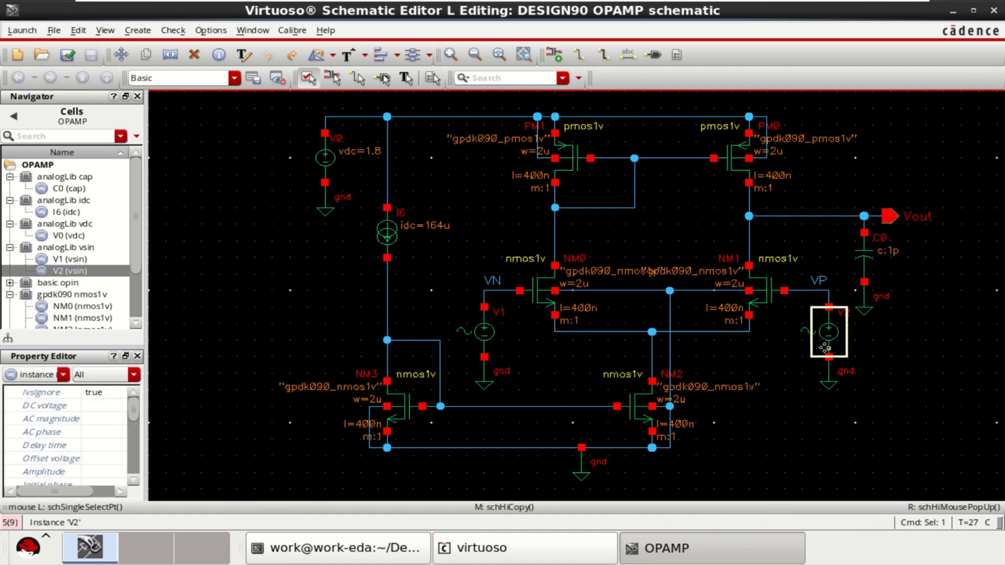
click(935, 379)
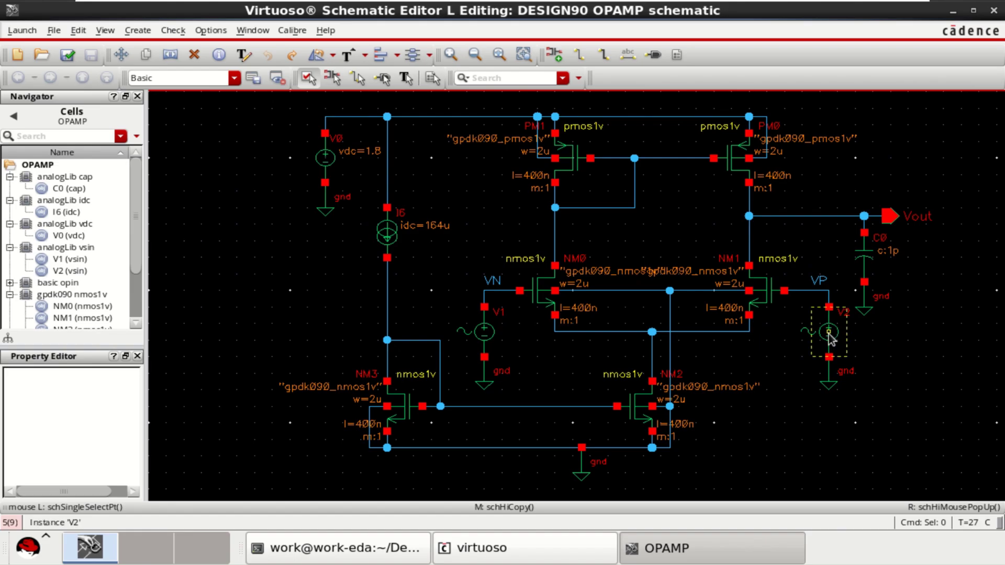
click(829, 333)
key(q)
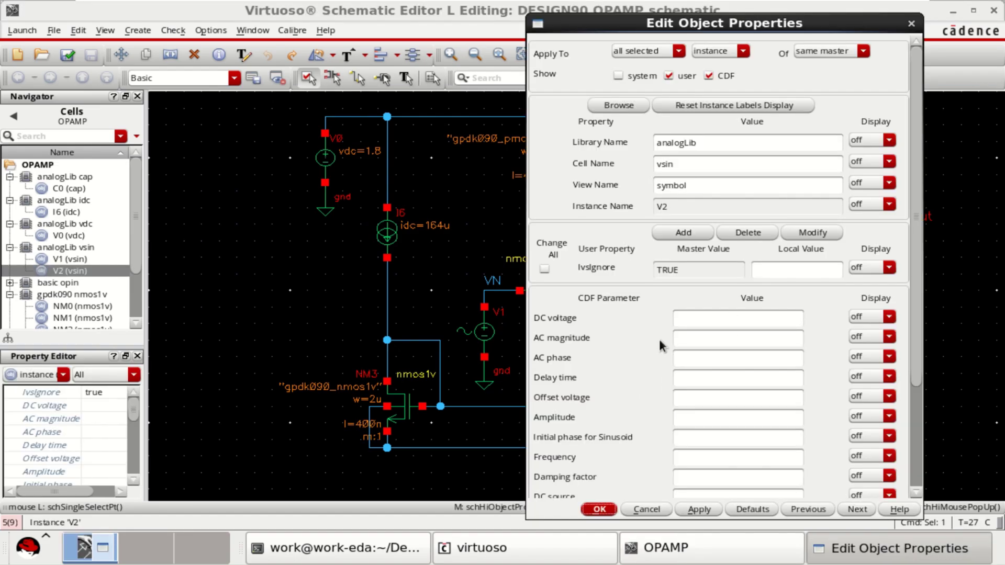
Set source V2's AC magnitude and amplitude to 1m
click(724, 339)
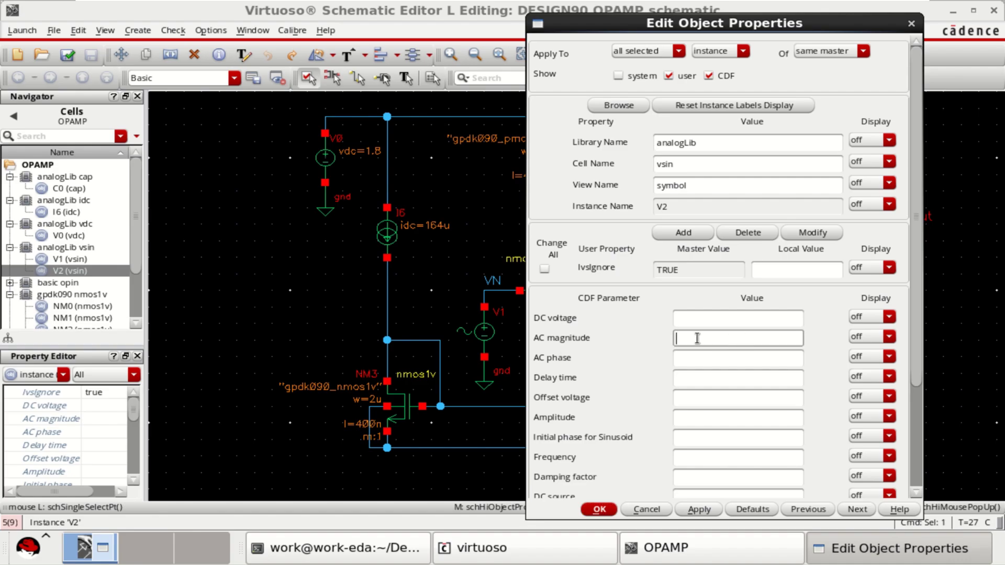
text(1mV)
click(708, 359)
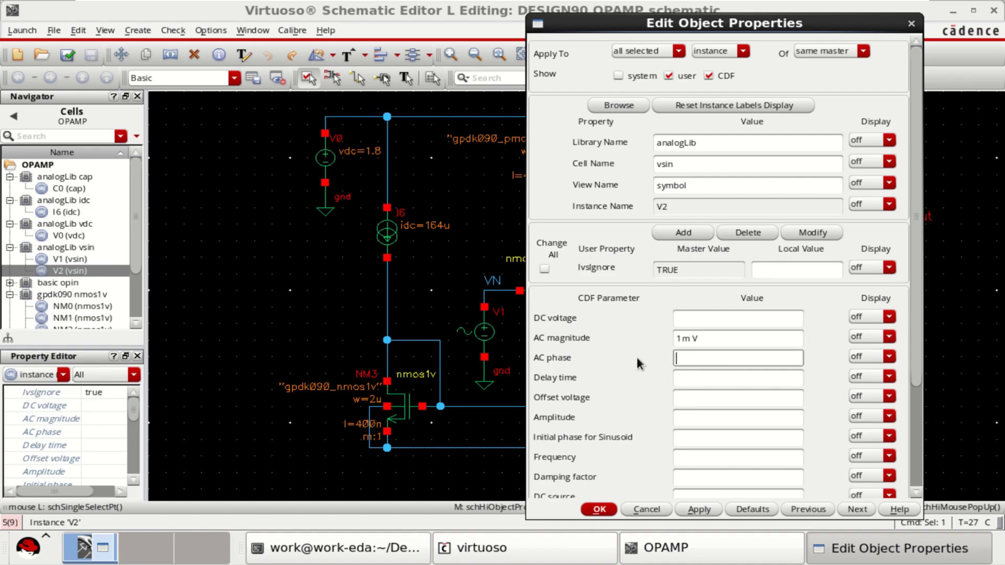
drag(711, 339, 644, 337)
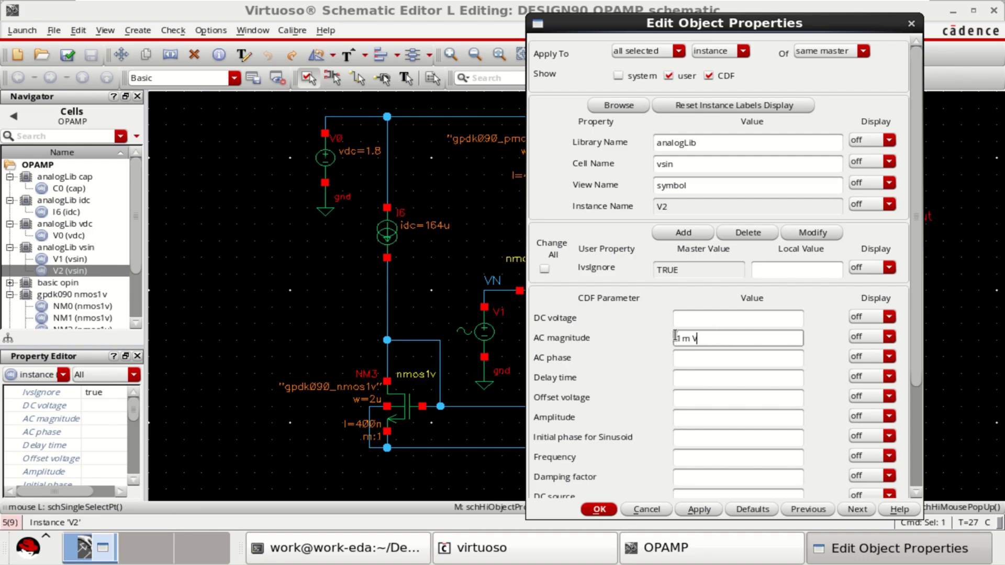
text(1m)
click(715, 384)
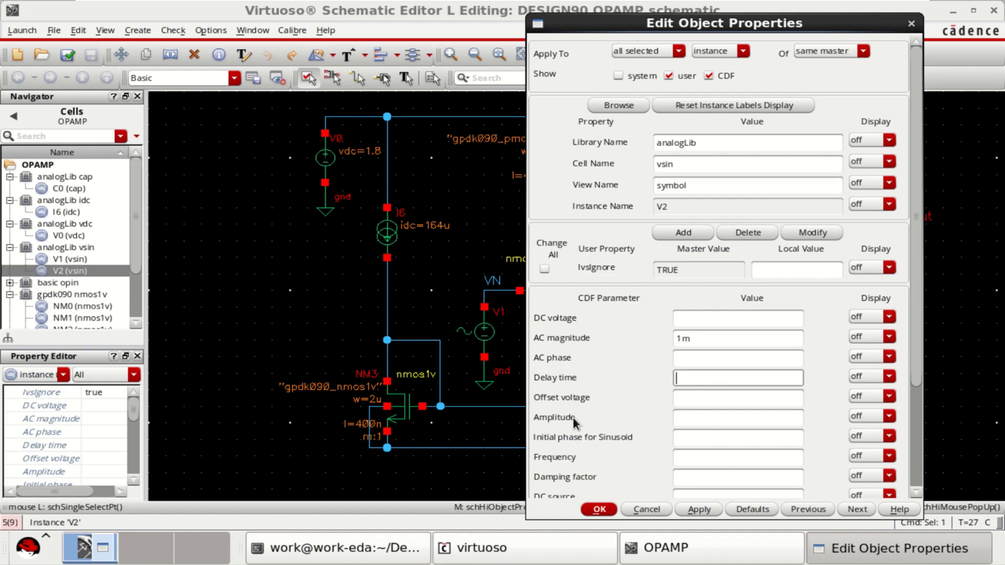
click(694, 418)
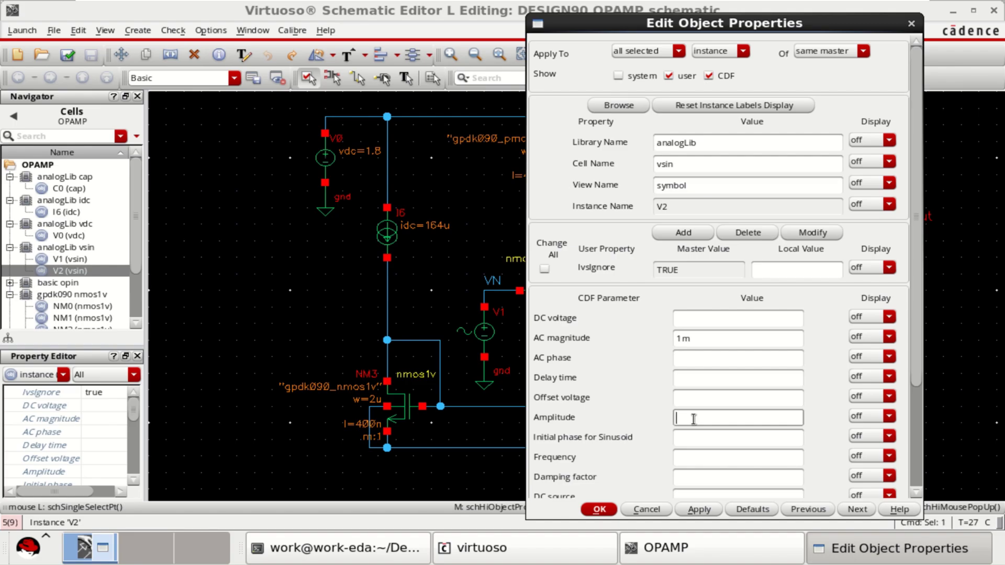
text(1m V)
click(694, 434)
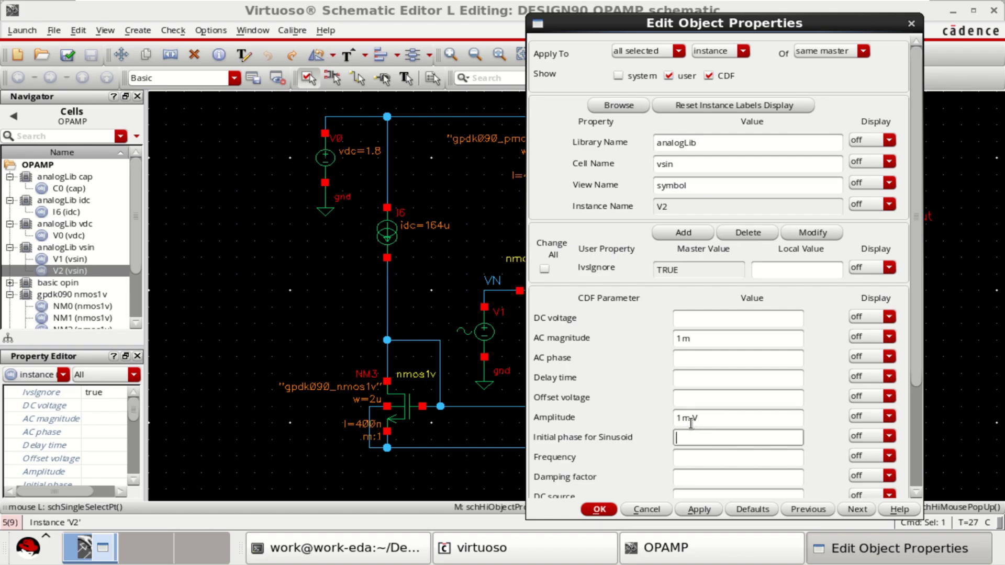
Give V2 a 10K frequency and 0.9 V offset voltage, then apply the changes
click(702, 455)
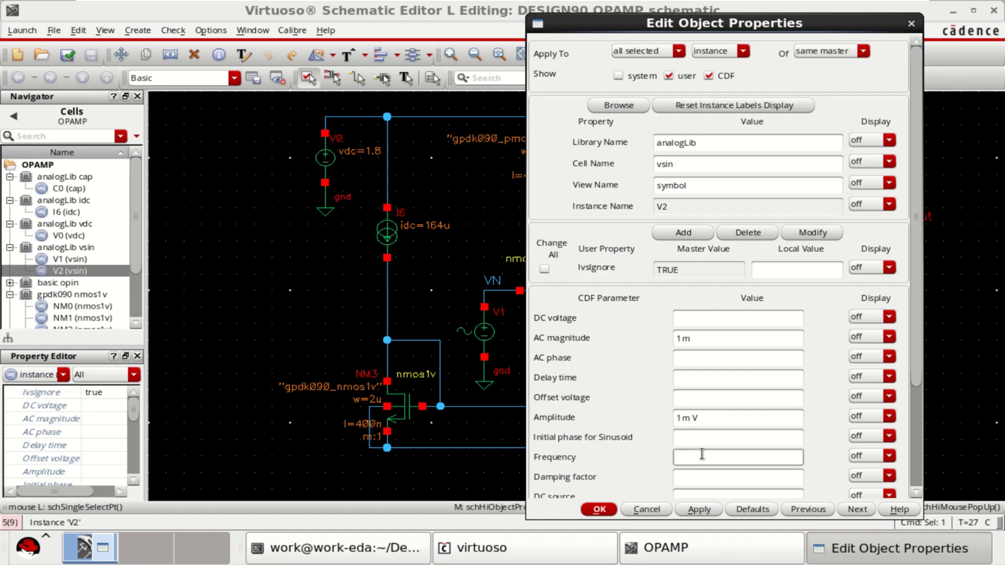
text(10k)
click(739, 418)
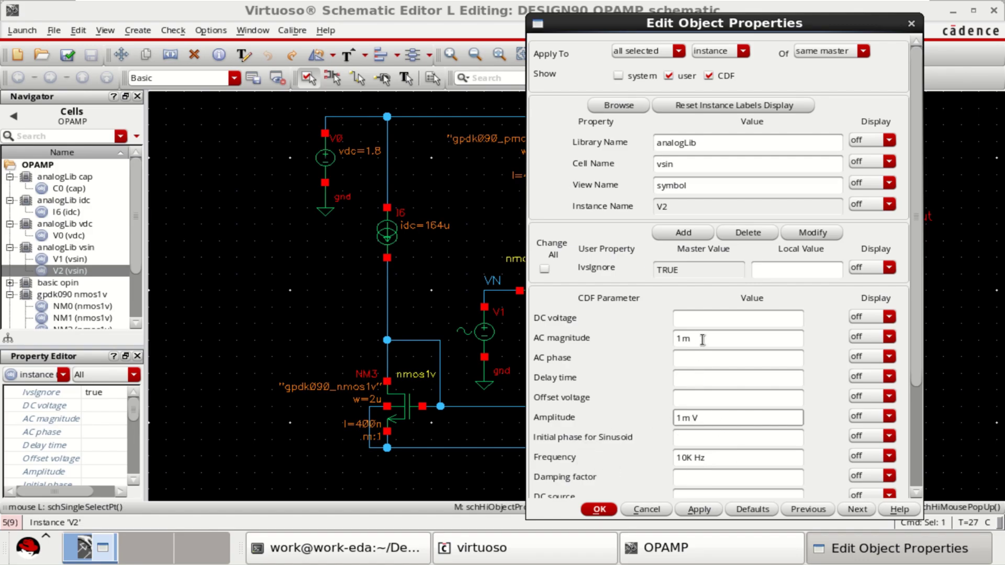
drag(702, 341, 658, 344)
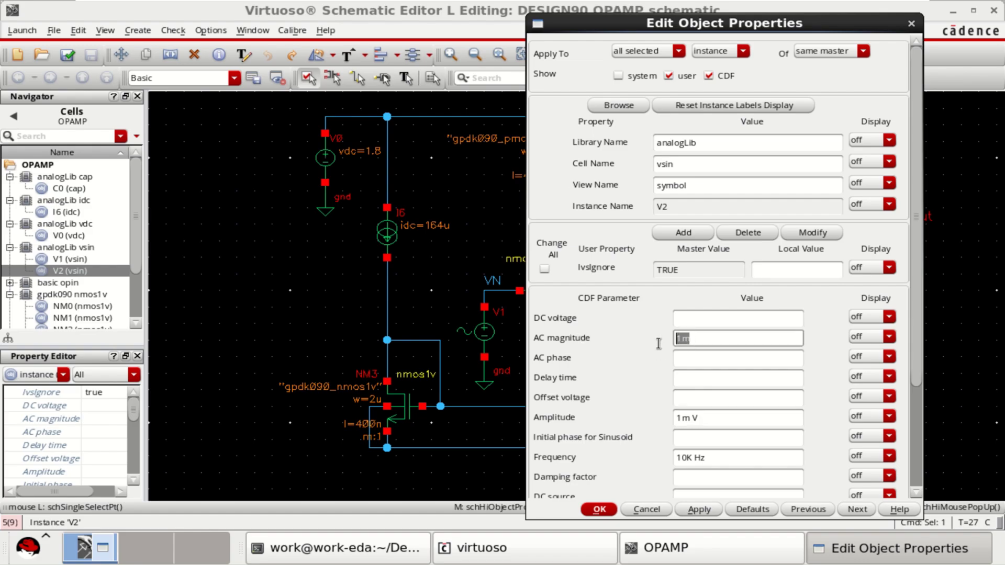
click(682, 398)
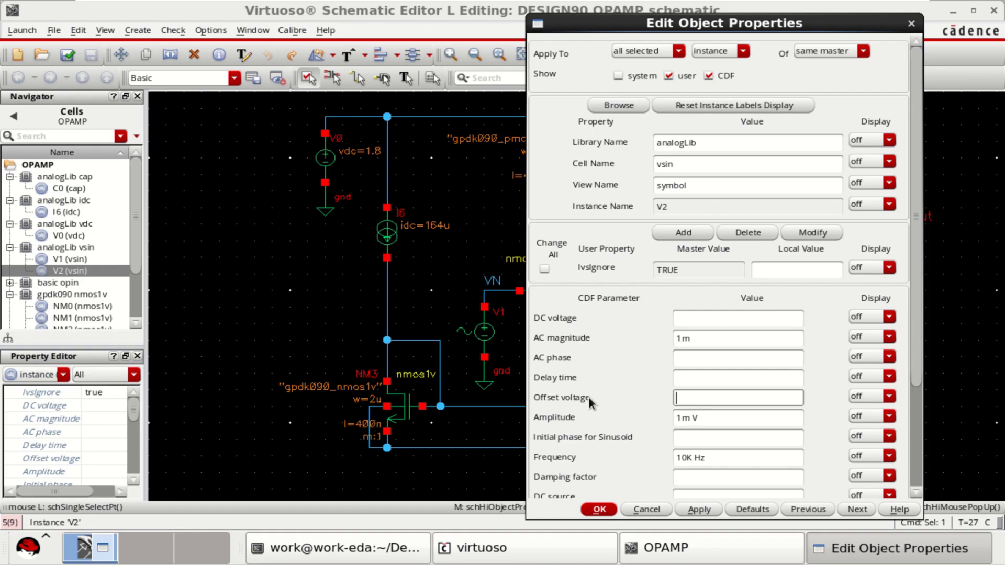
text(0.9)
click(723, 380)
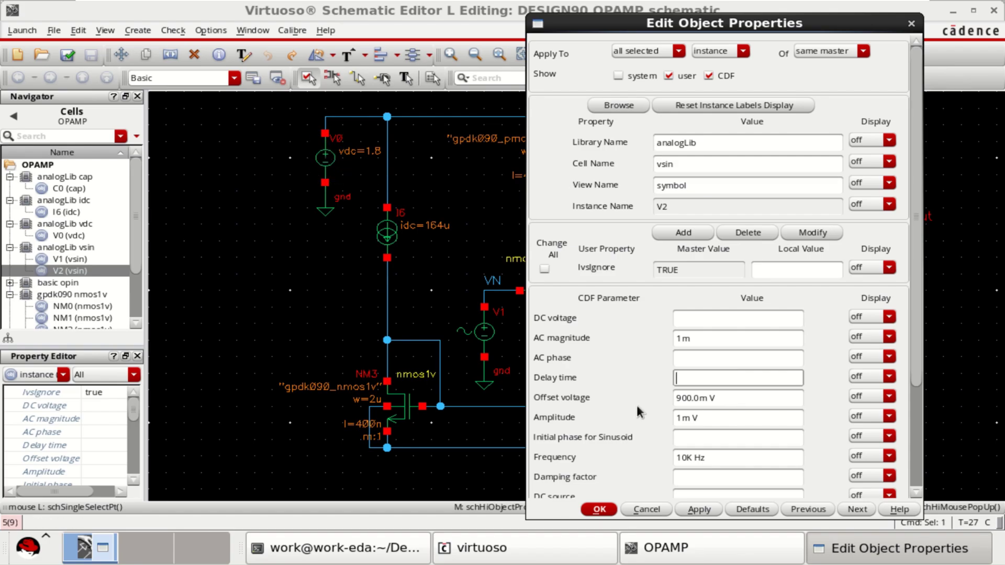
click(600, 509)
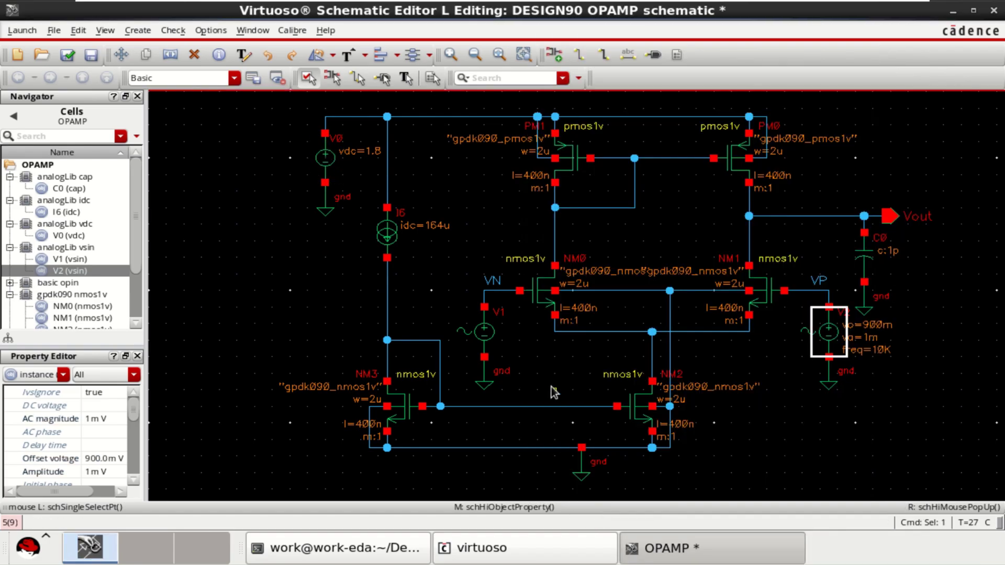
Set V1's offset voltage to 0.9, then check and save the OPAMP schematic
click(488, 335)
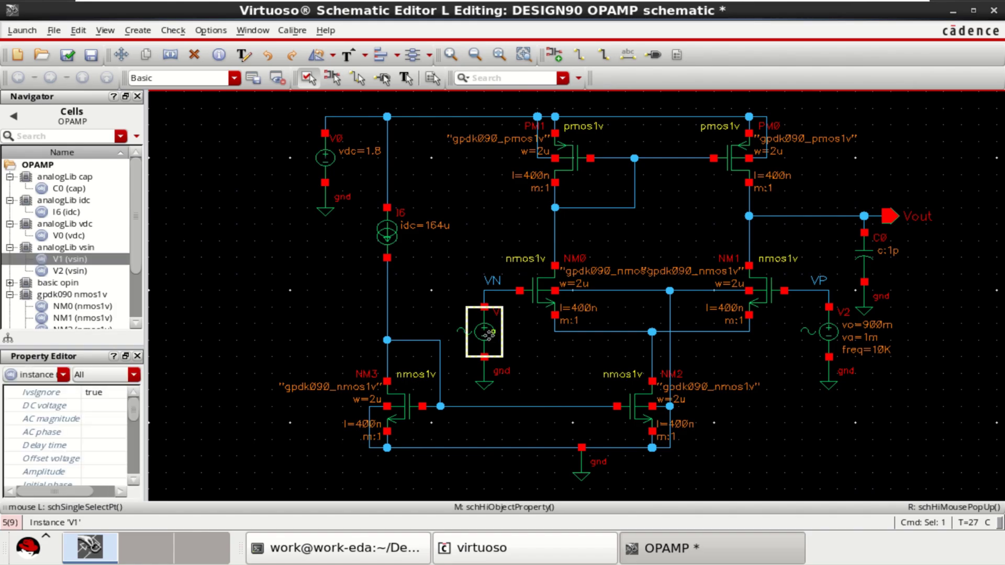
key(q)
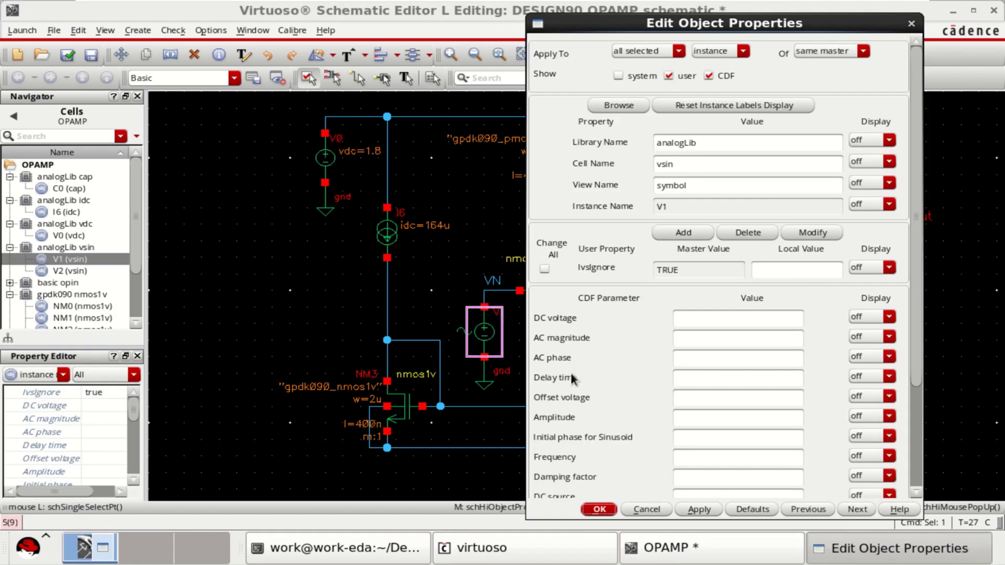
click(690, 399)
text(0.9)
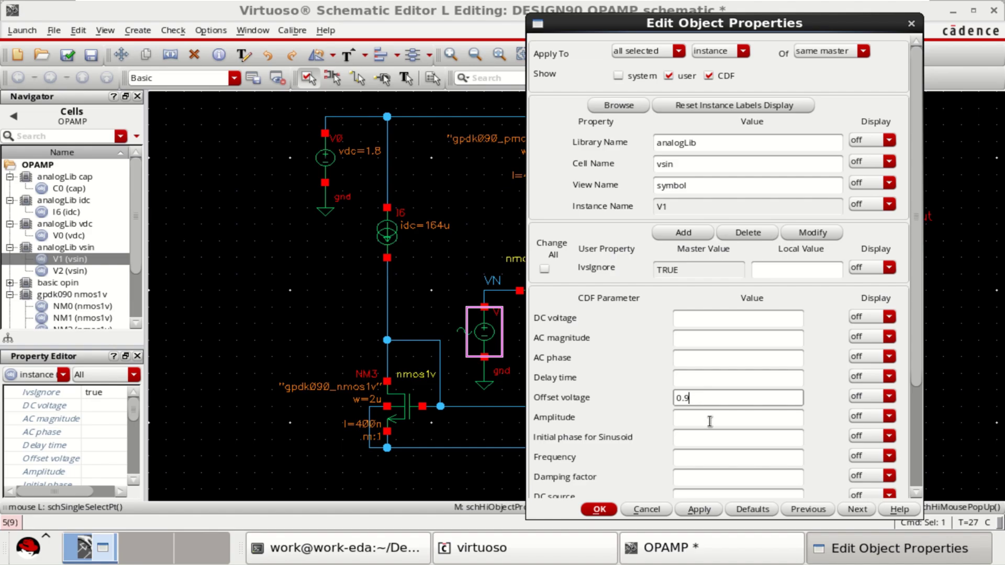
key(Tab)
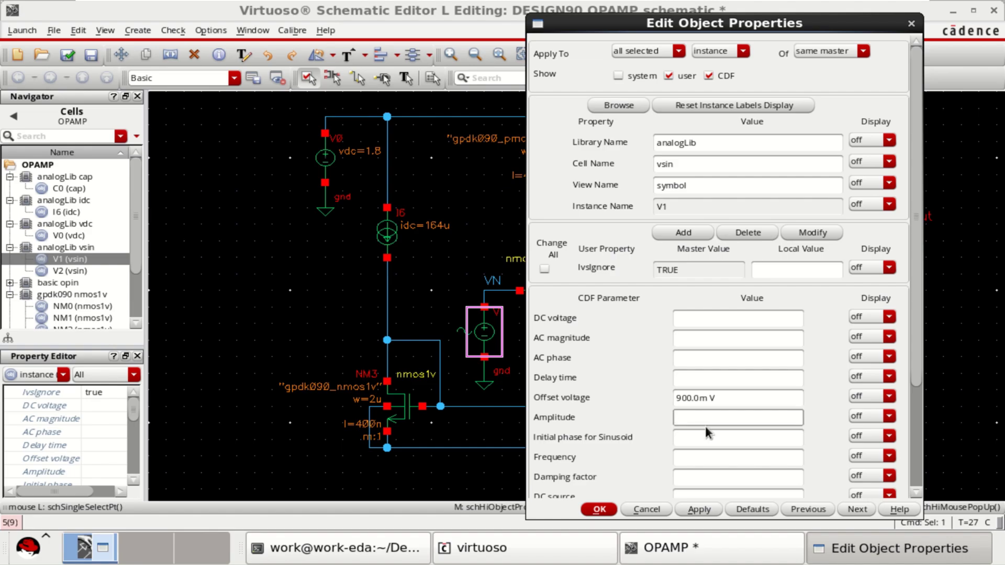
click(607, 510)
click(456, 212)
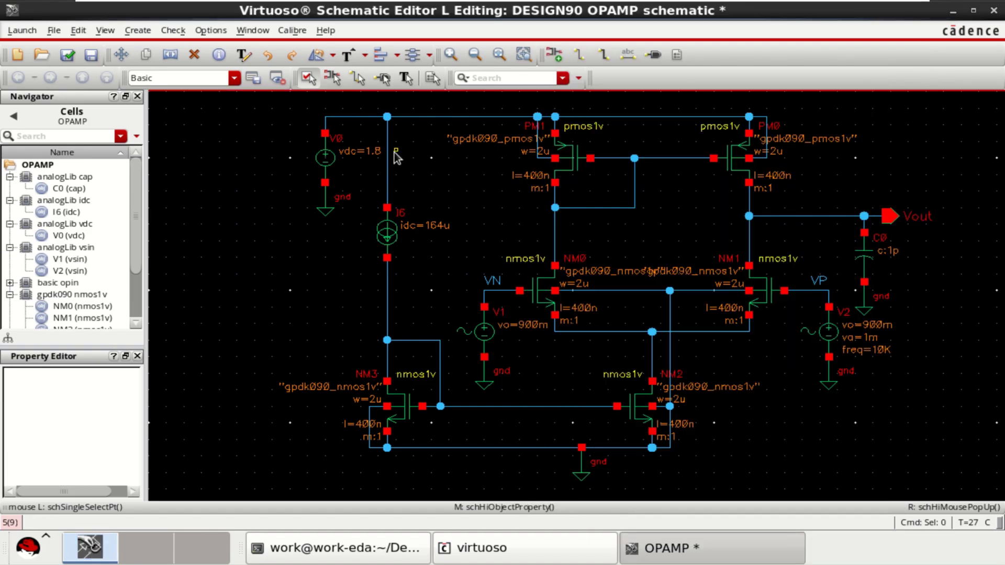
click(64, 55)
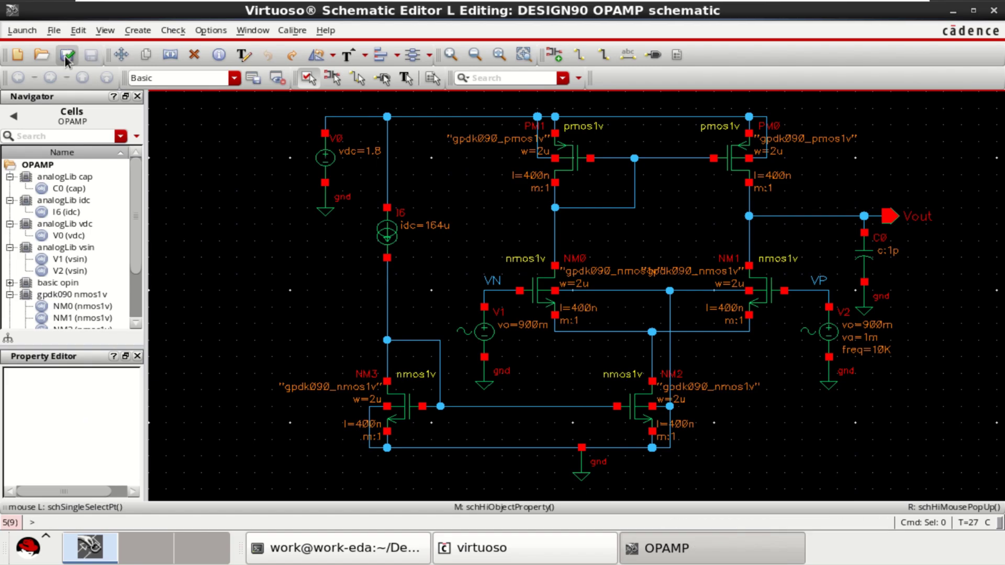
Launch an ADE L session for the schematic
click(23, 31)
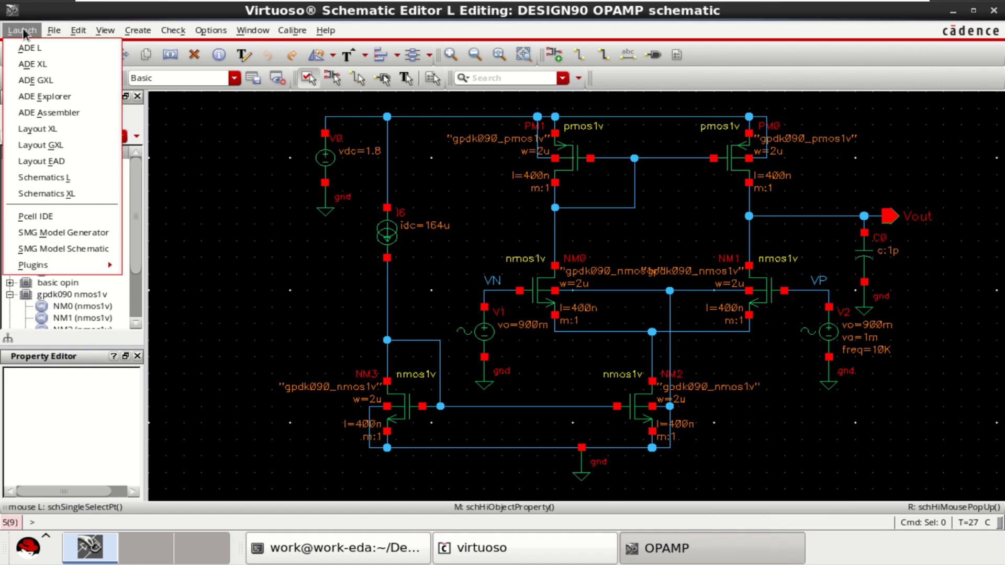
click(73, 48)
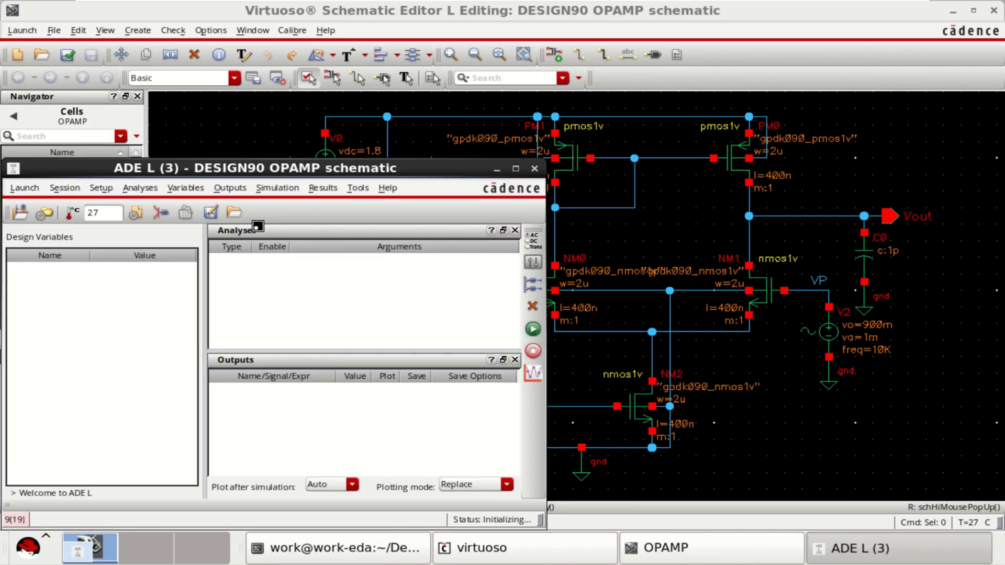
drag(304, 163, 448, 133)
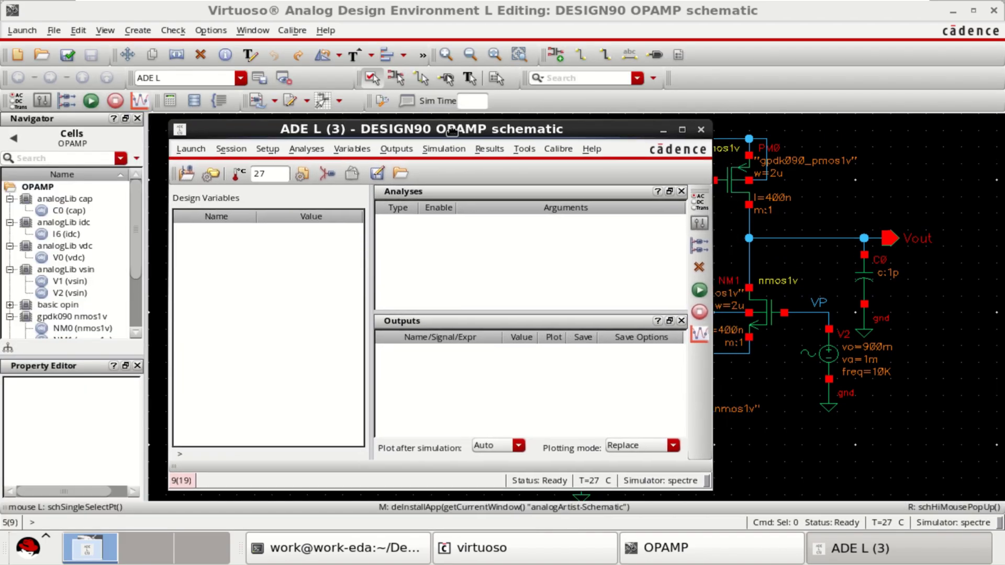
Add a dc analysis with Save DC Operating Point enabled
right_click(456, 266)
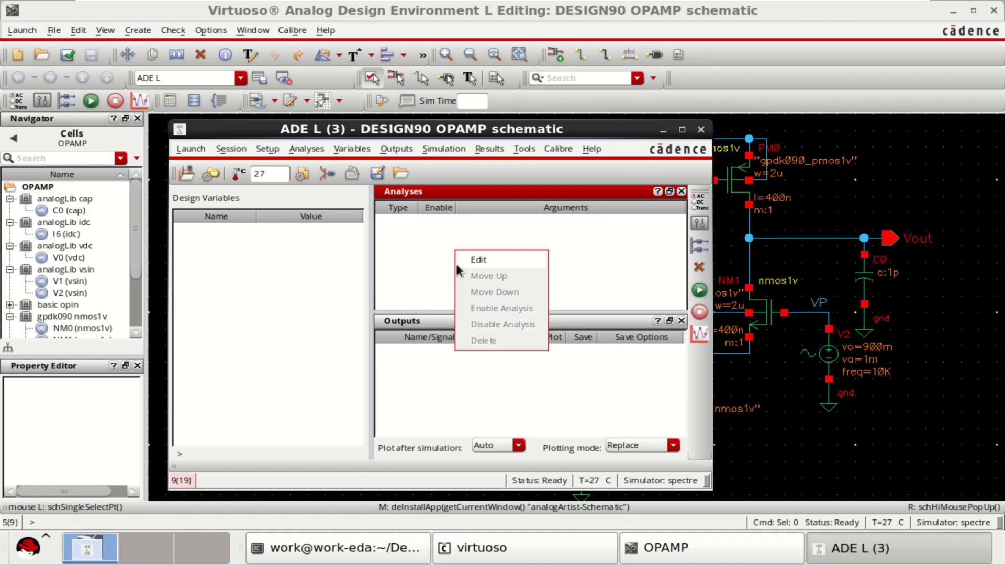
click(507, 259)
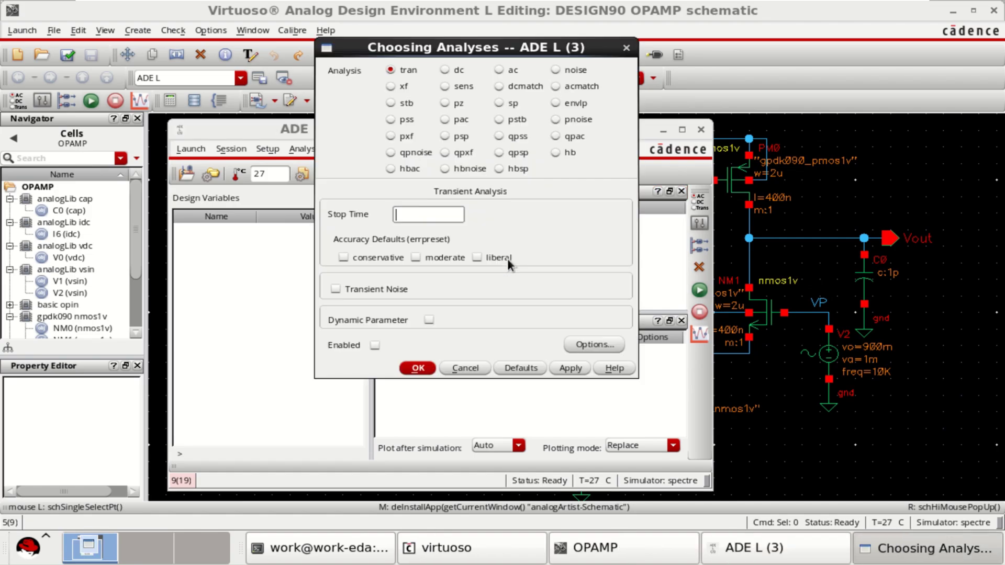
click(446, 70)
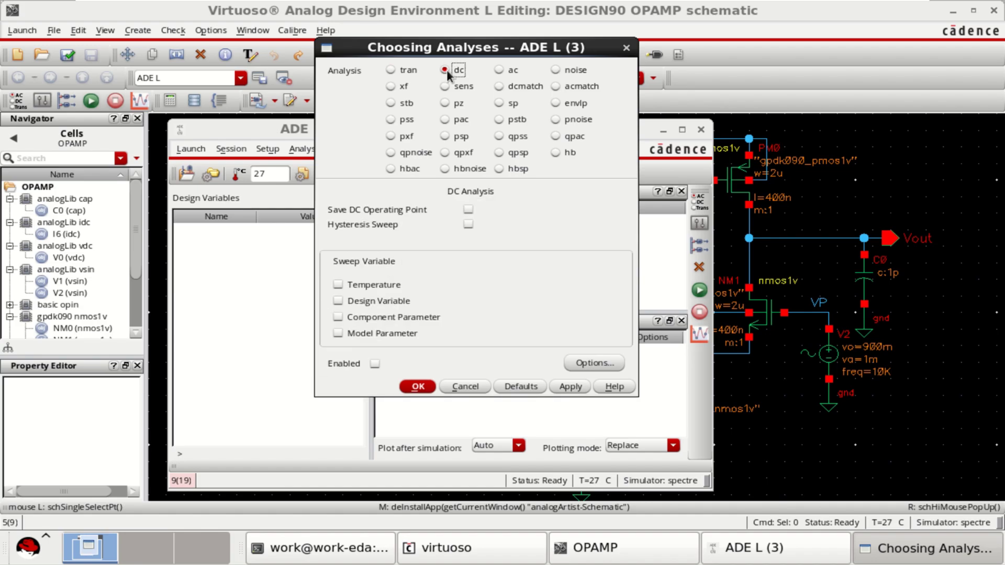
click(468, 209)
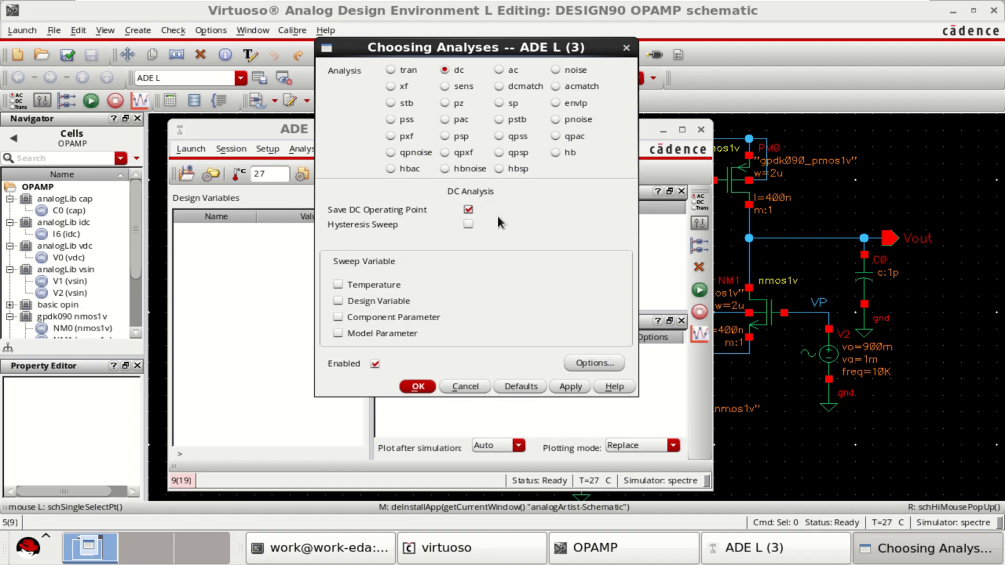
click(418, 387)
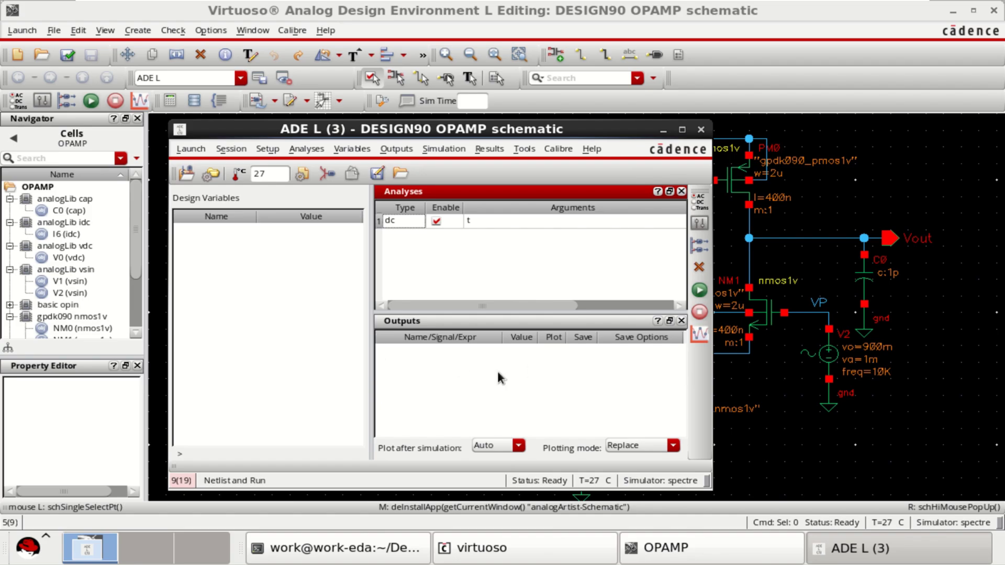
Netlist and run the DC simulation, view the annotated schematic, then restore ADE L
click(702, 293)
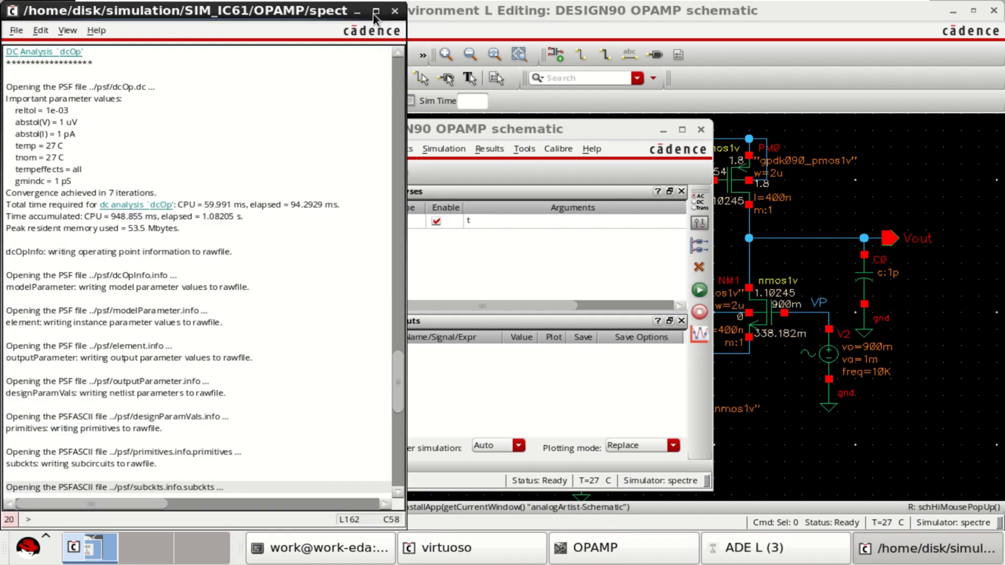
click(359, 10)
click(663, 133)
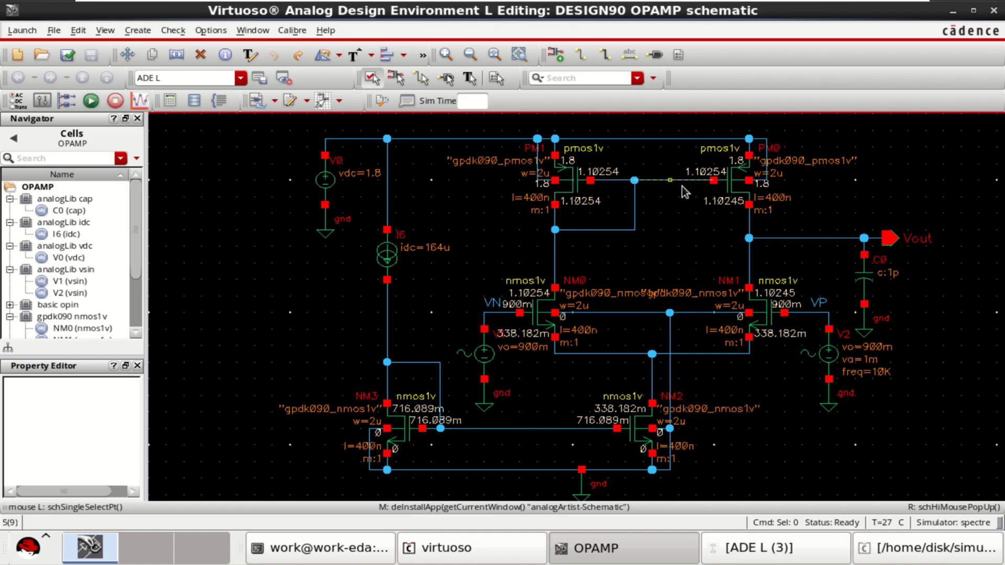
click(796, 556)
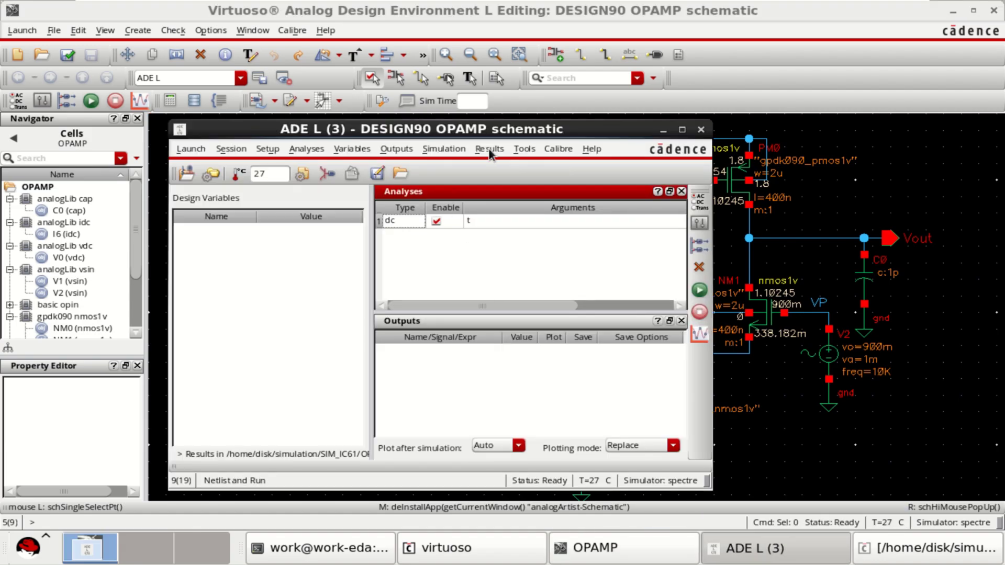
Annotate DC operating points such as id and gm on the schematic, then open Annotation Setup
click(489, 148)
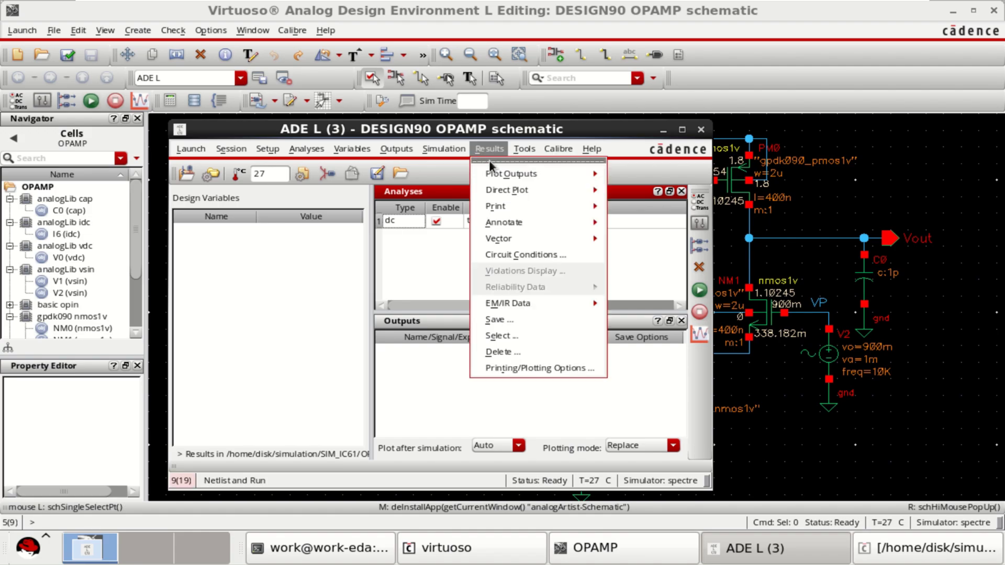
mouse_move(526, 206)
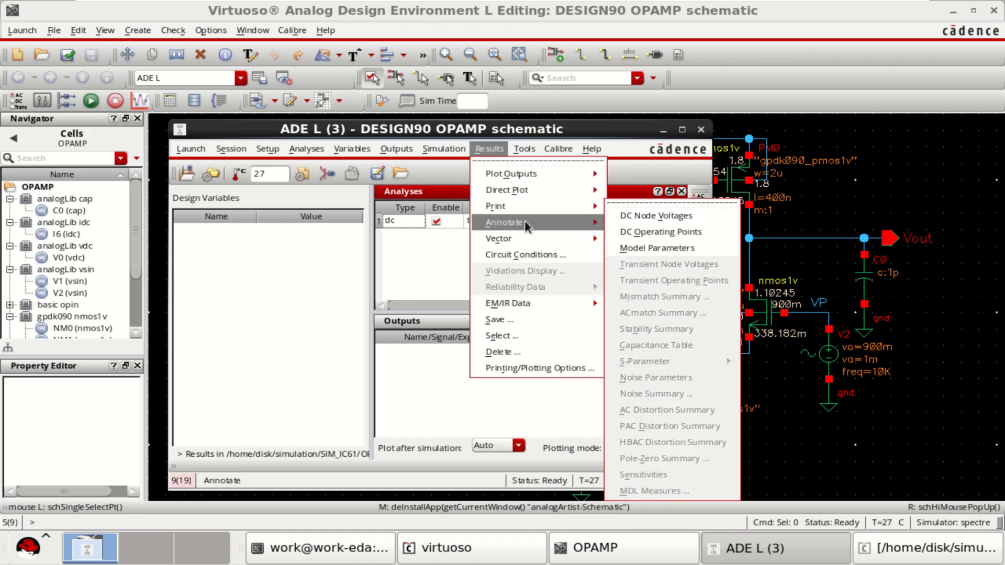
mouse_move(536, 222)
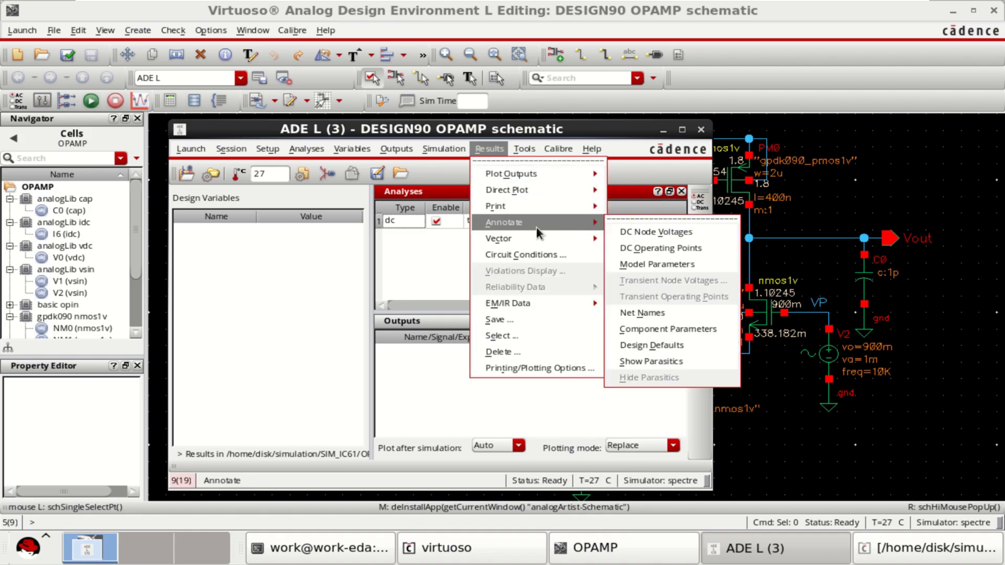
click(671, 244)
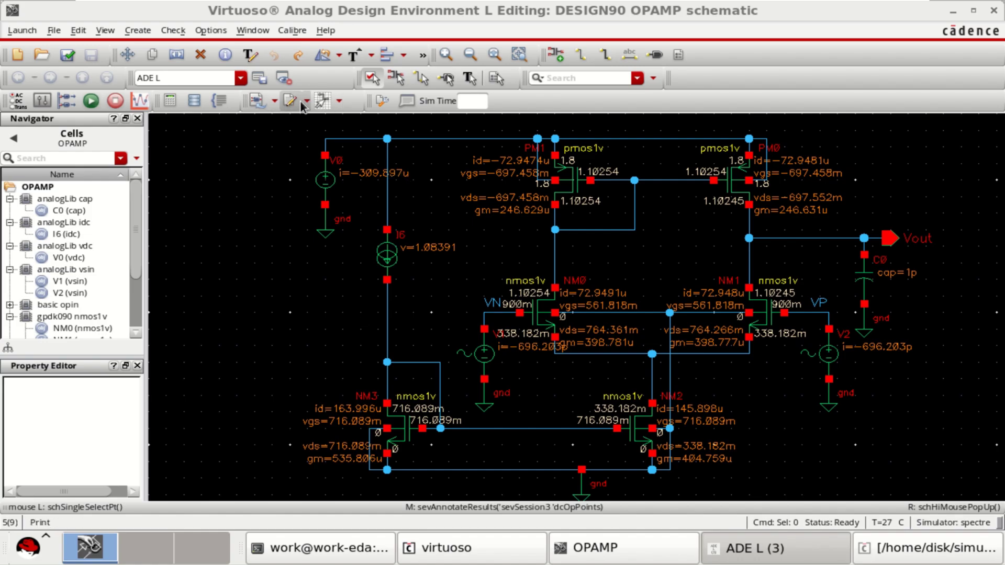
click(386, 104)
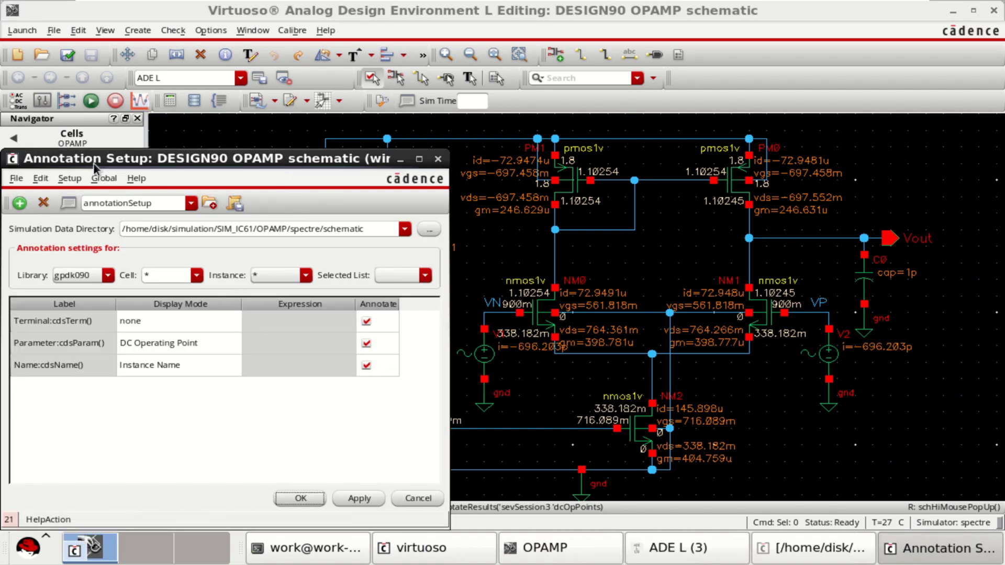
click(437, 160)
click(106, 30)
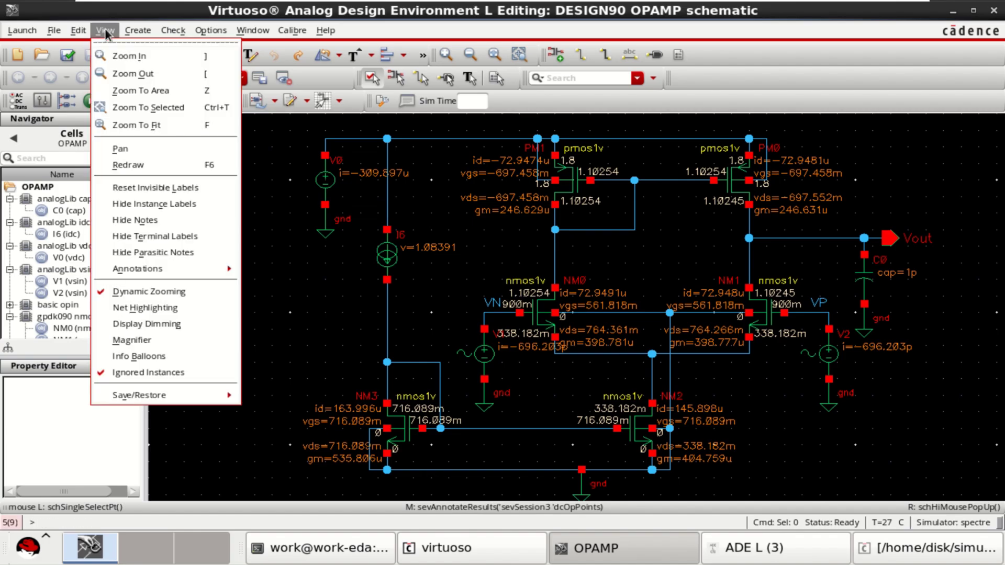
mouse_move(78, 31)
mouse_move(160, 266)
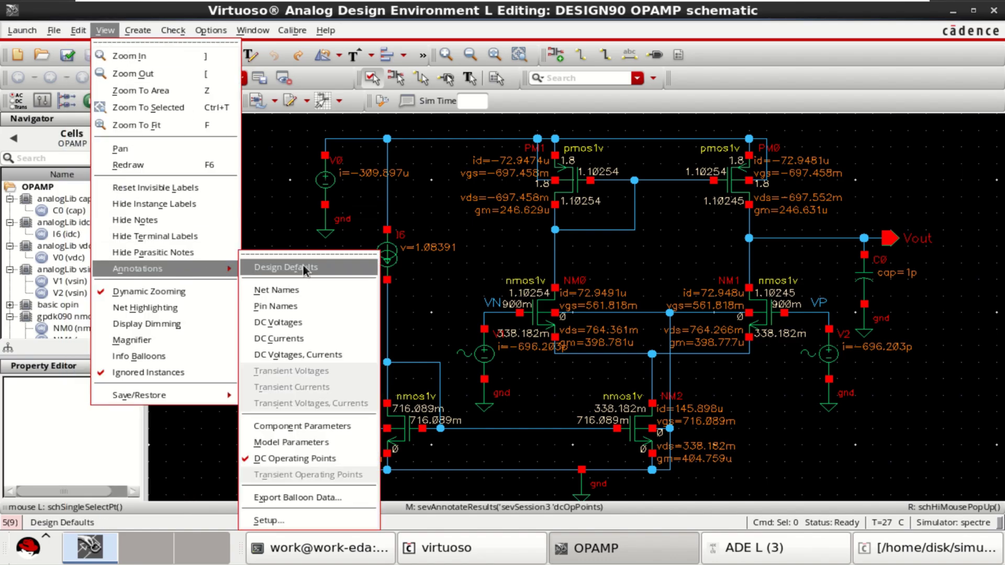
Reopen Annotation Setup and select the pmos1v cell
click(313, 520)
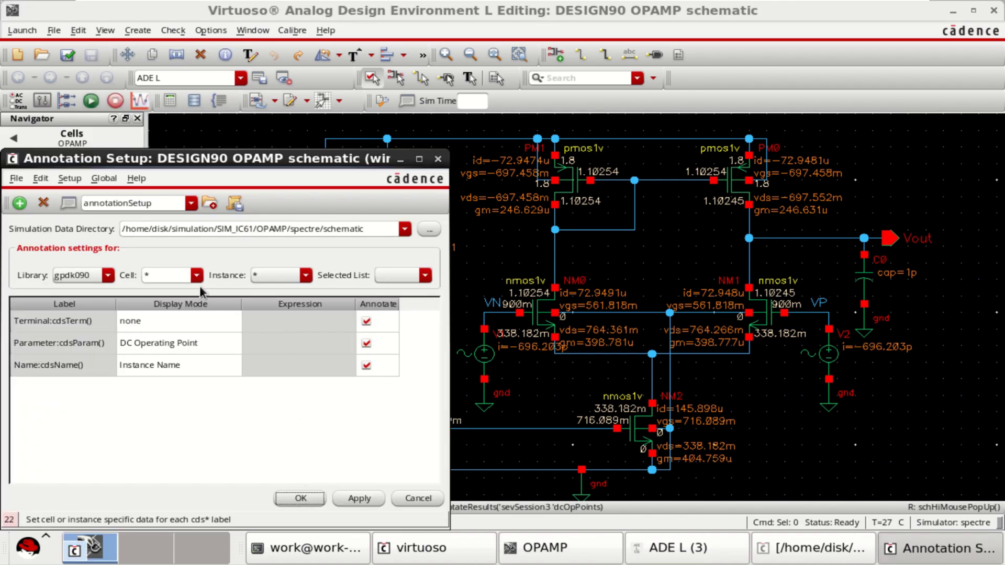
drag(239, 159, 274, 94)
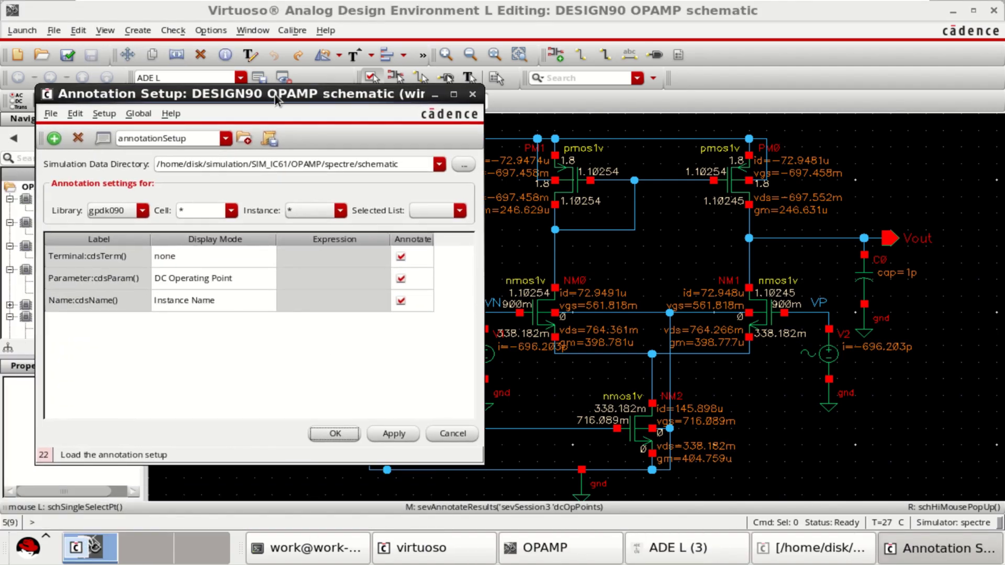
click(231, 212)
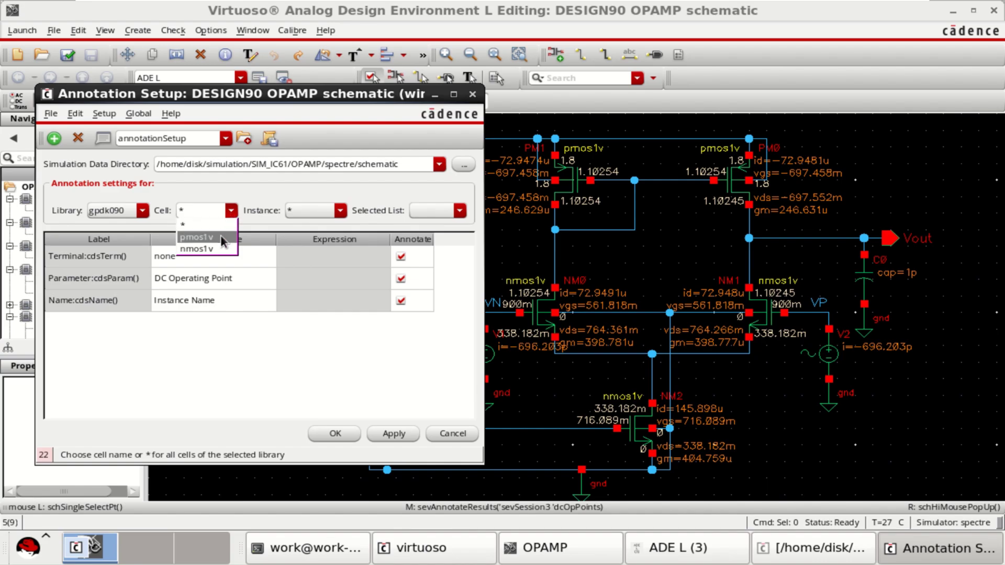
click(221, 237)
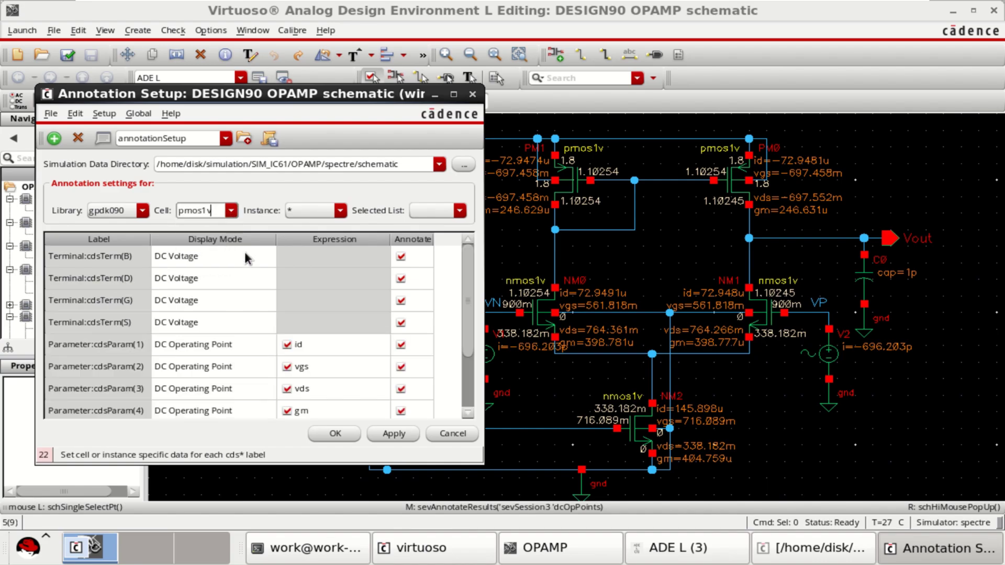
Add 'region' as the pmos1v cdsParam(5) expression, apply it, then select nmos1v
drag(462, 306, 470, 357)
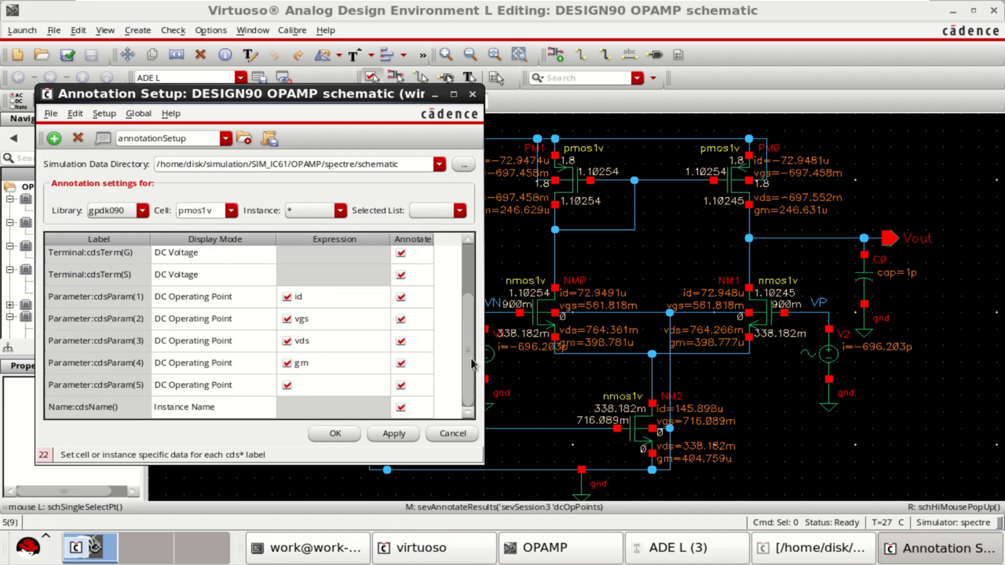
click(335, 385)
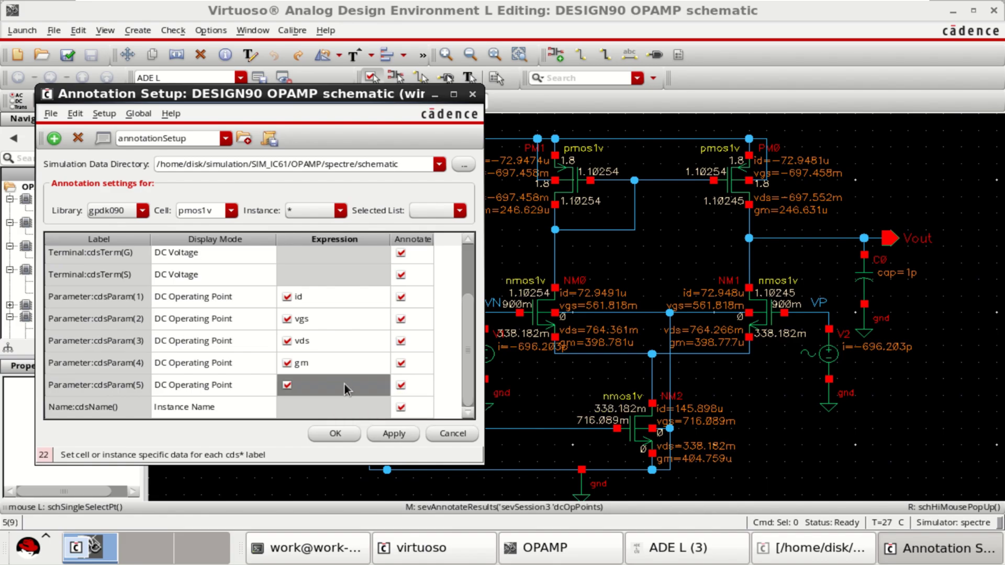
click(345, 385)
click(366, 384)
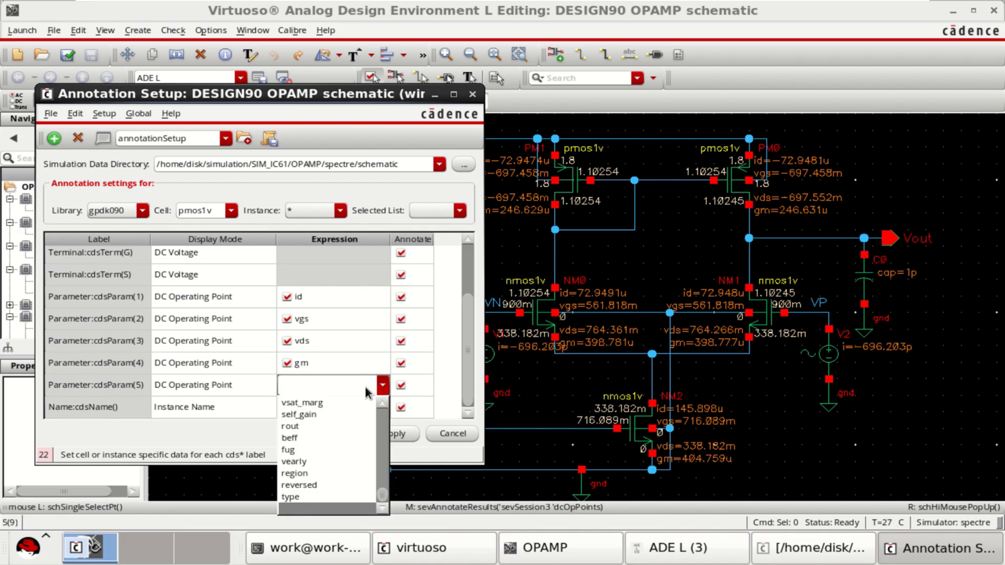
click(348, 385)
text(r)
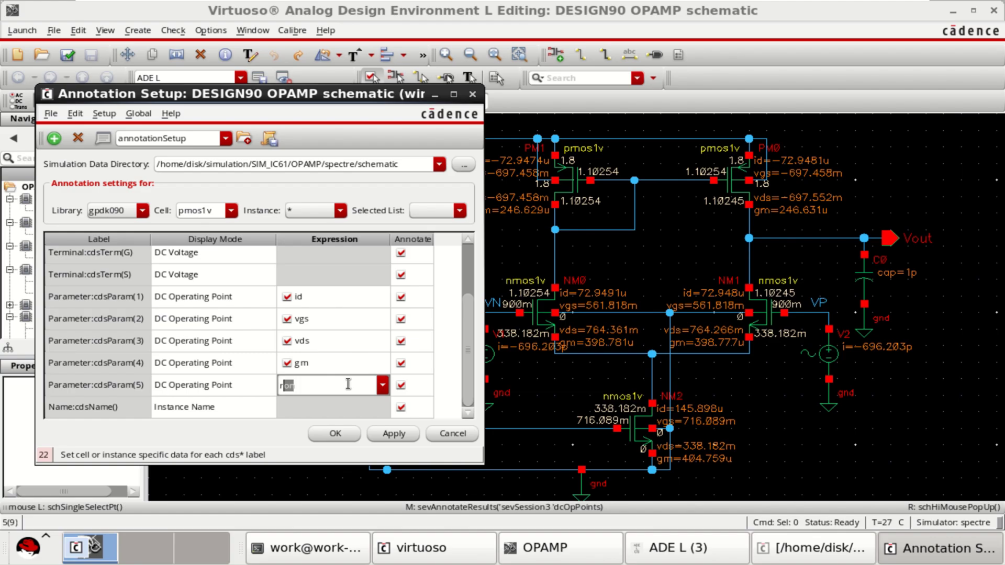
text(egion)
click(393, 434)
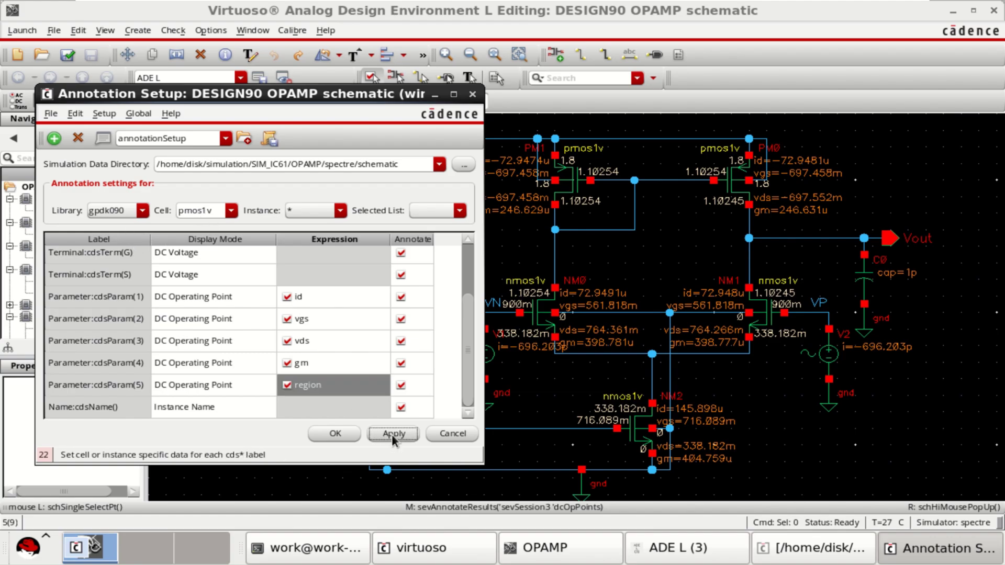
click(231, 211)
click(215, 249)
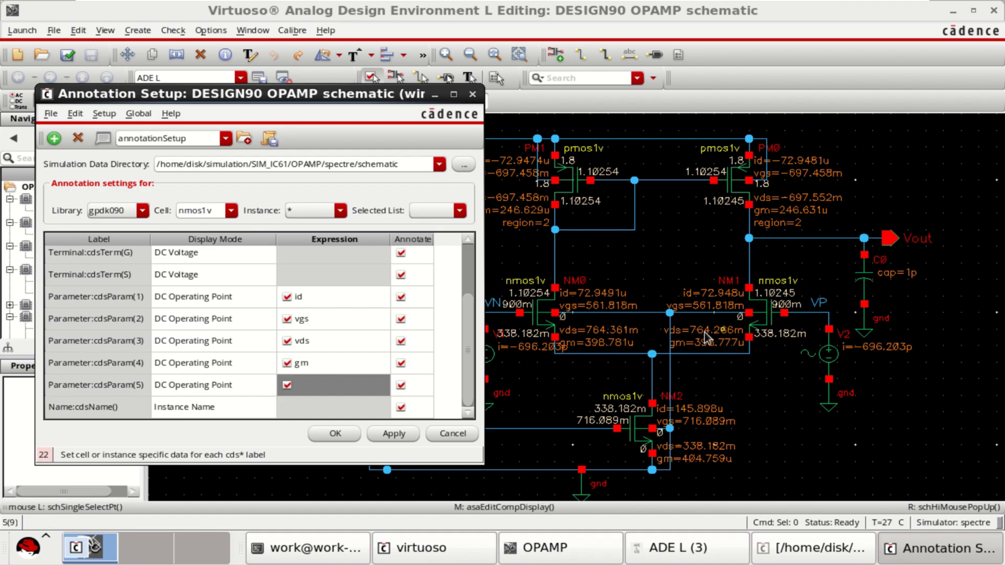
Enter 'region' as the nmos1v cdsParam(5) expression and apply it
click(348, 388)
click(382, 386)
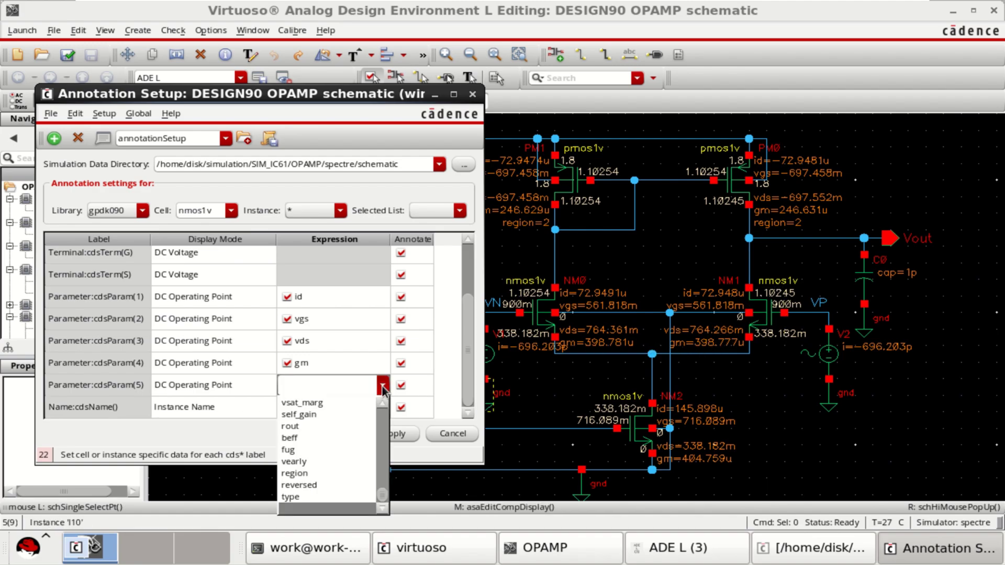
click(349, 385)
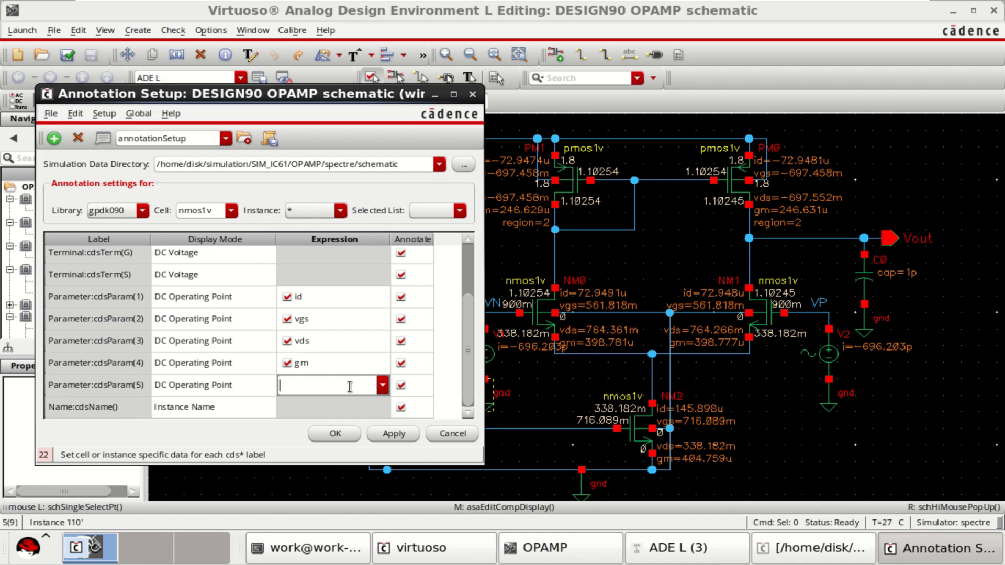
text(region)
click(355, 401)
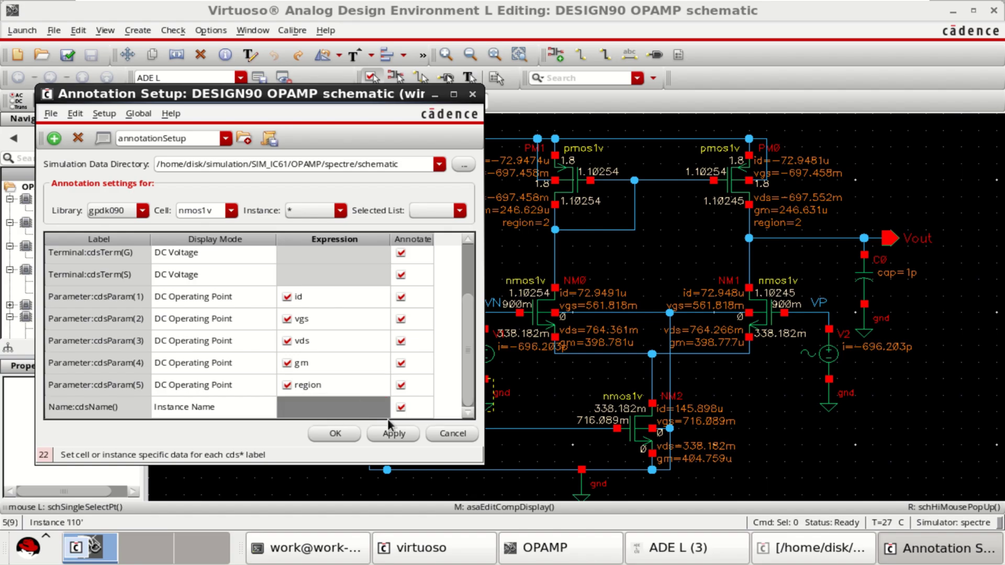
click(401, 435)
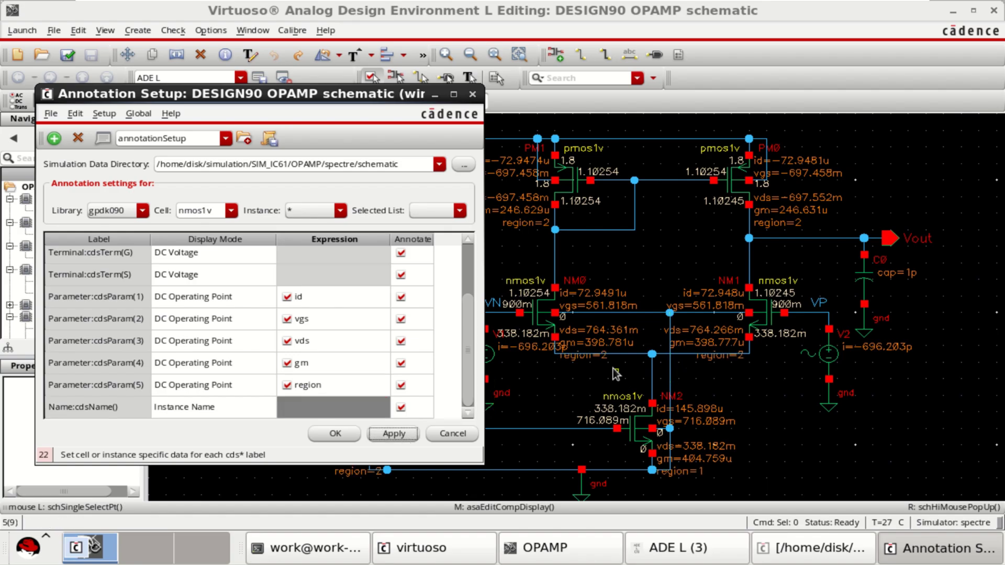
click(337, 434)
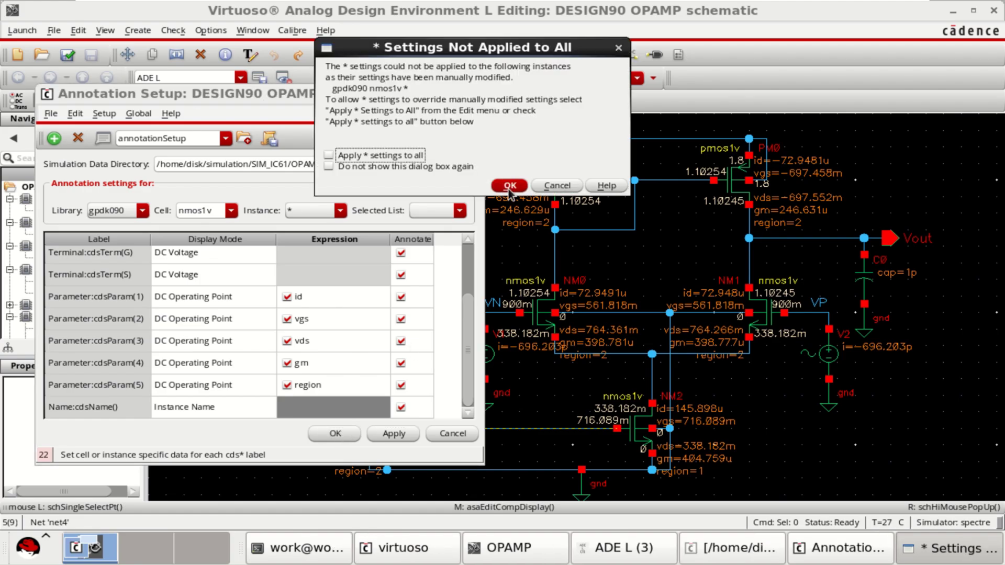
Acknowledge the warning, close Annotation Setup, and fit the schematic to the window
click(508, 187)
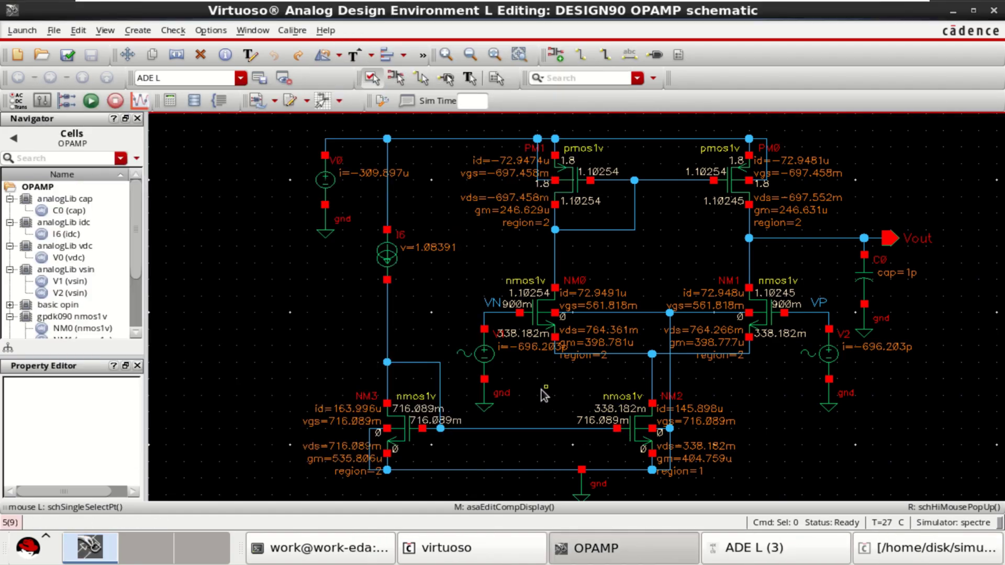
key(f)
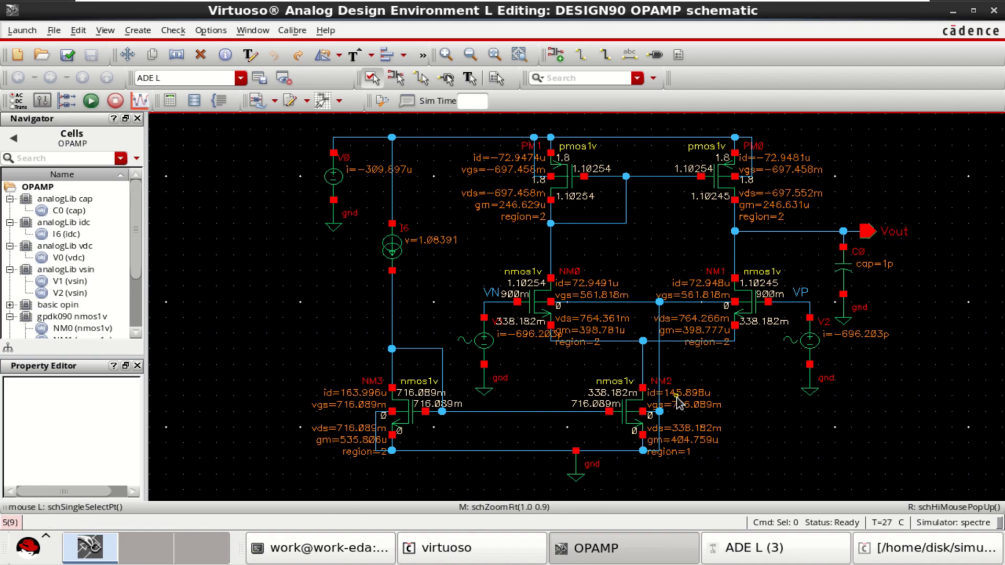
Add an ac analysis sweeping frequency from Start 1 to Stop 10M
click(764, 548)
right_click(485, 256)
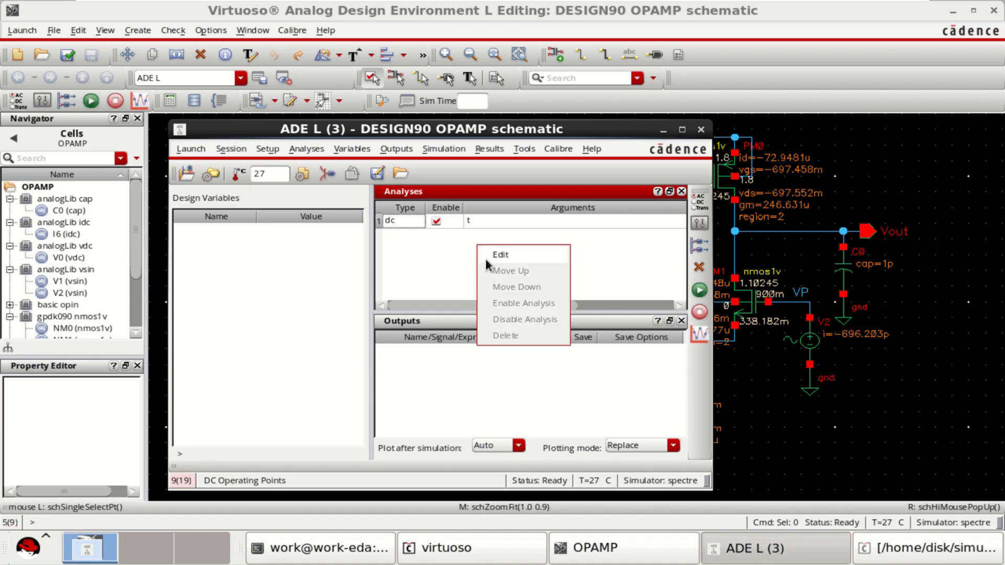
click(509, 254)
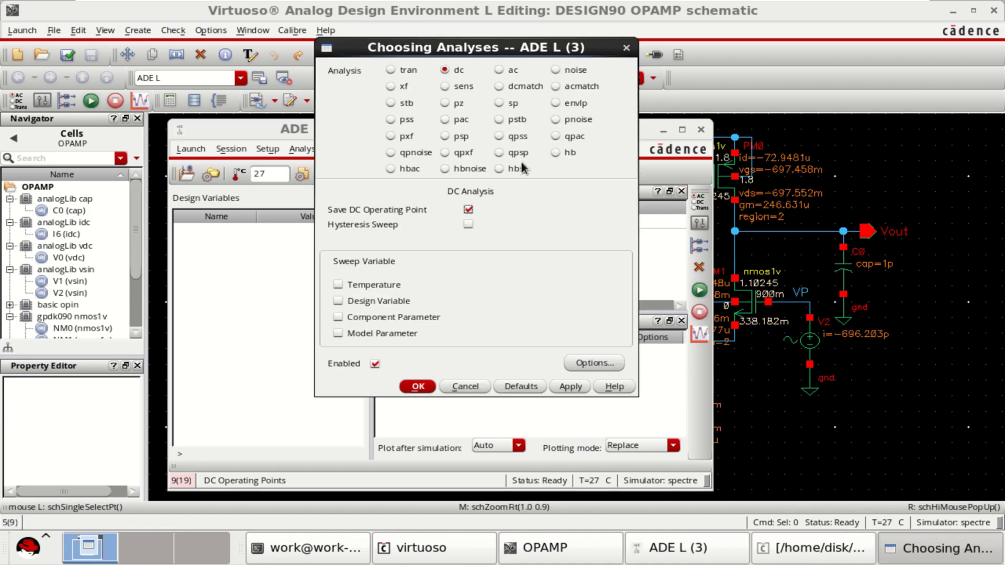
click(504, 69)
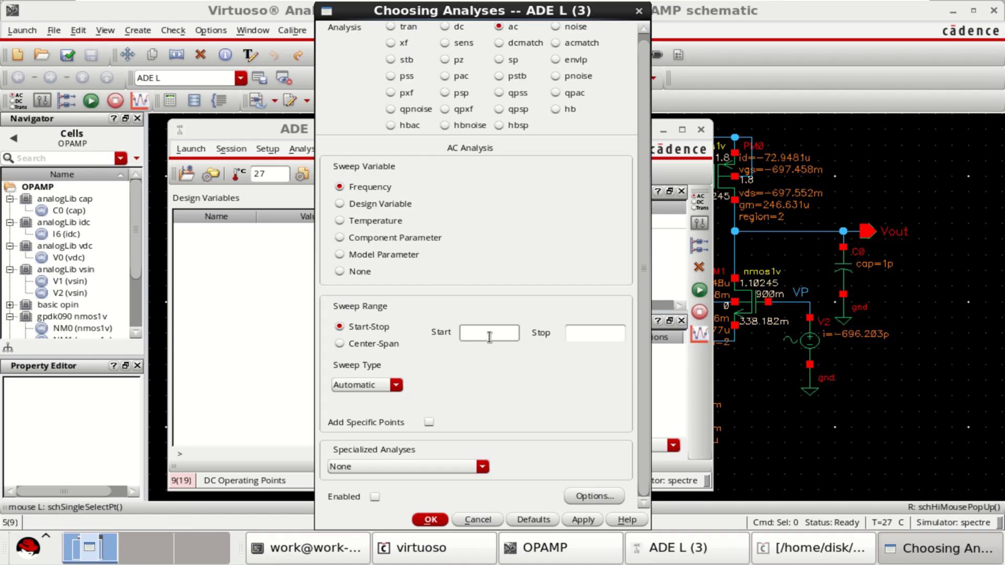
text(1)
click(582, 335)
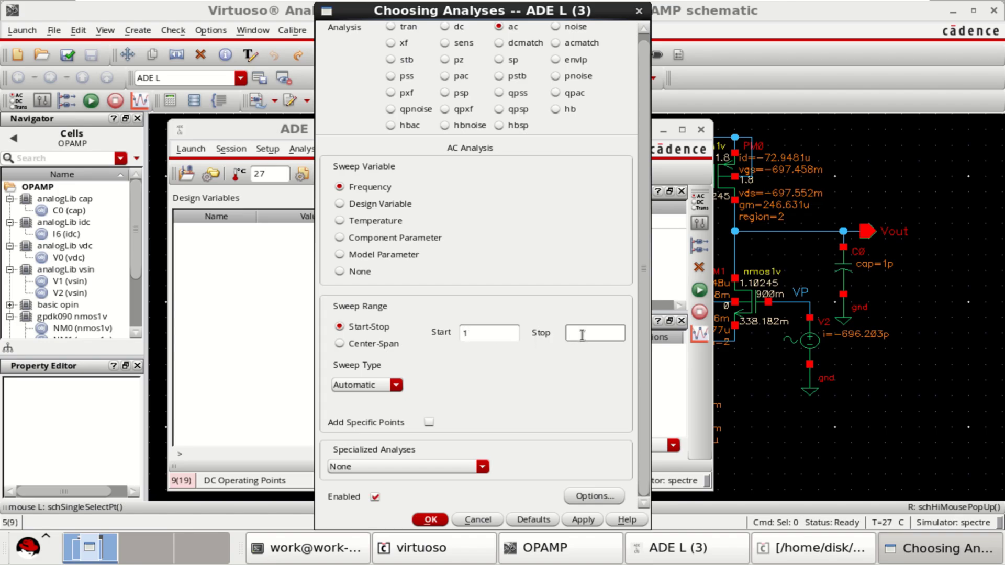
text(10m)
key(BackSpace)
text(M)
click(431, 521)
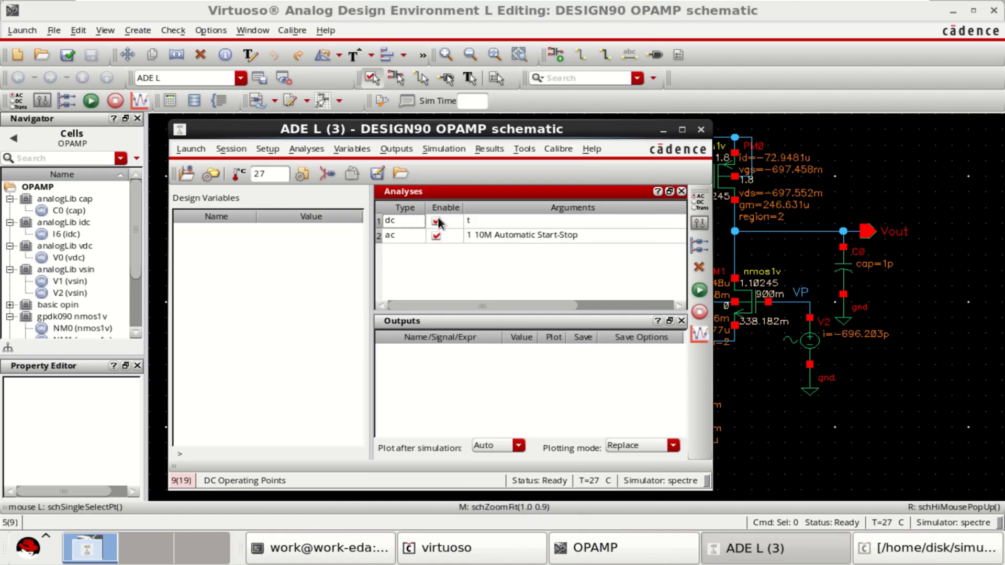
Disable the dc analysis and netlist and run the AC simulation
click(436, 222)
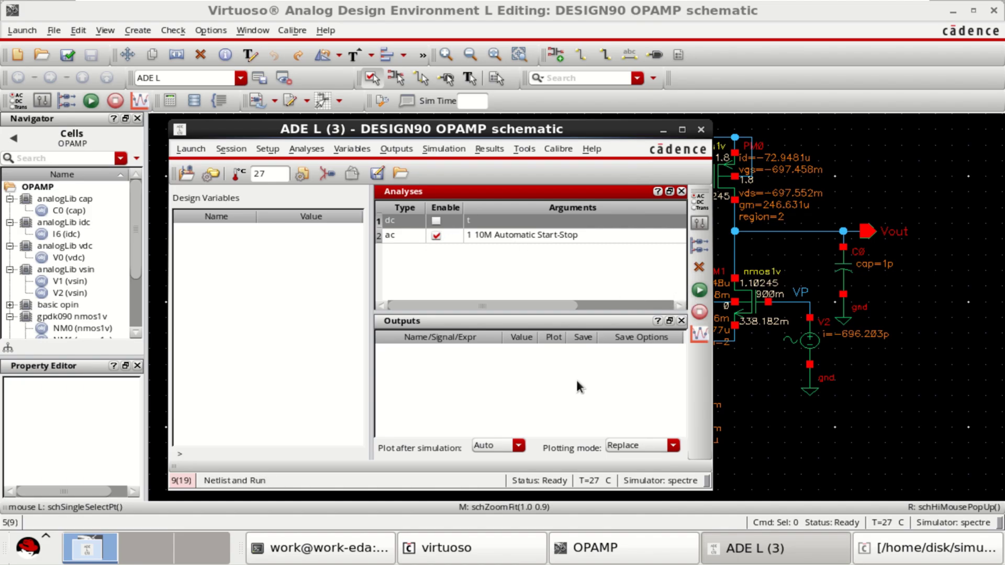
click(699, 291)
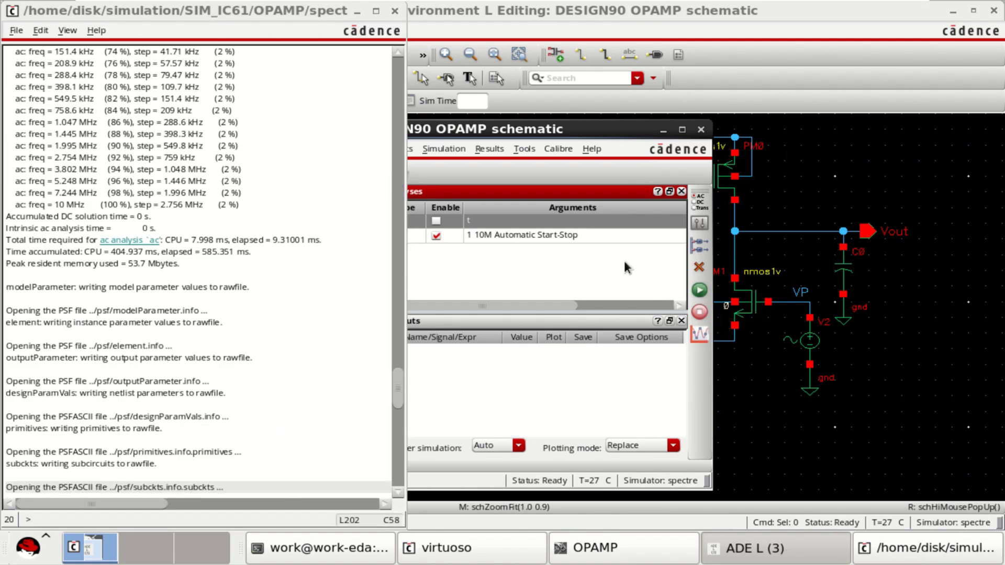
click(563, 129)
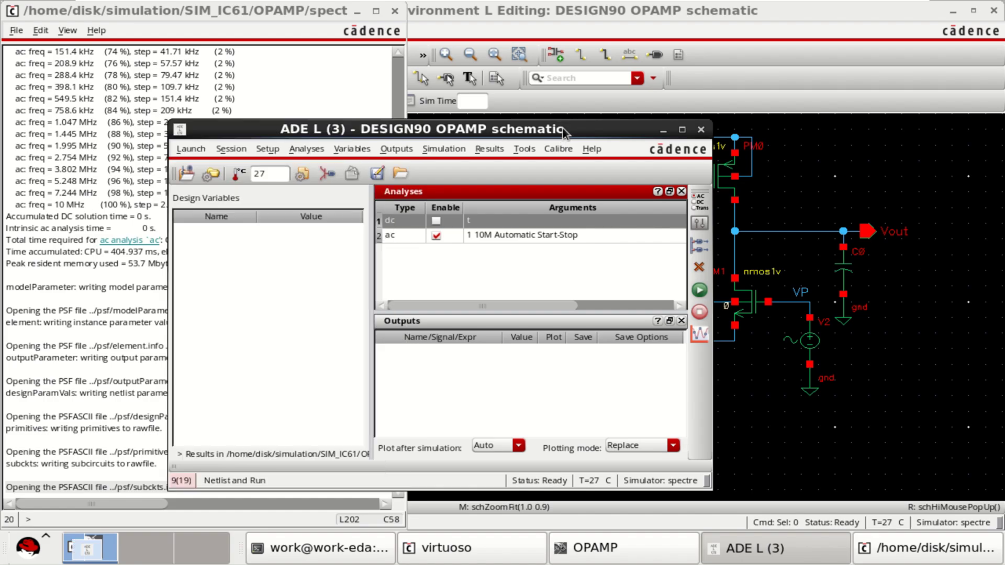
Direct-plot AC gain and phase of the Vout net
click(490, 150)
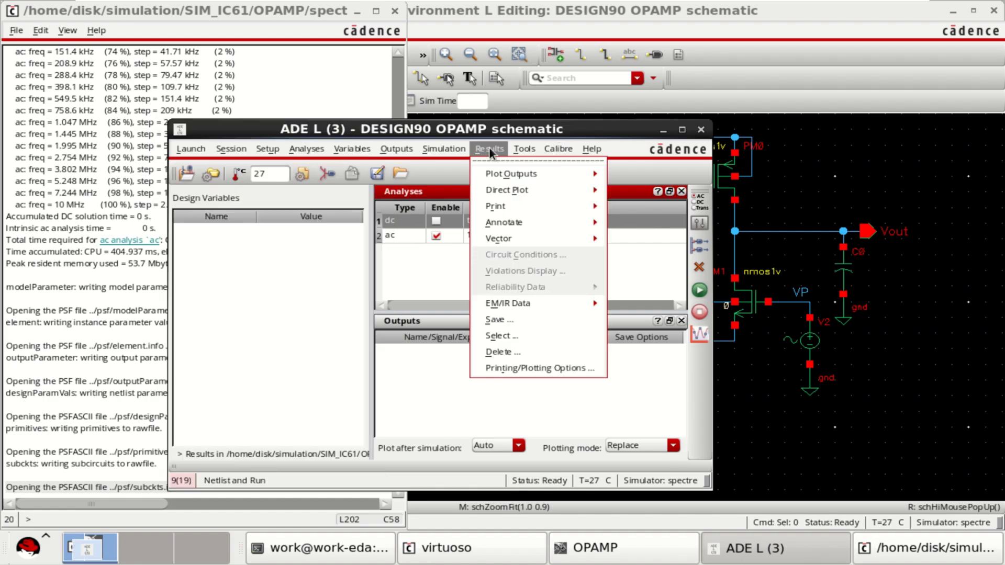
mouse_move(518, 192)
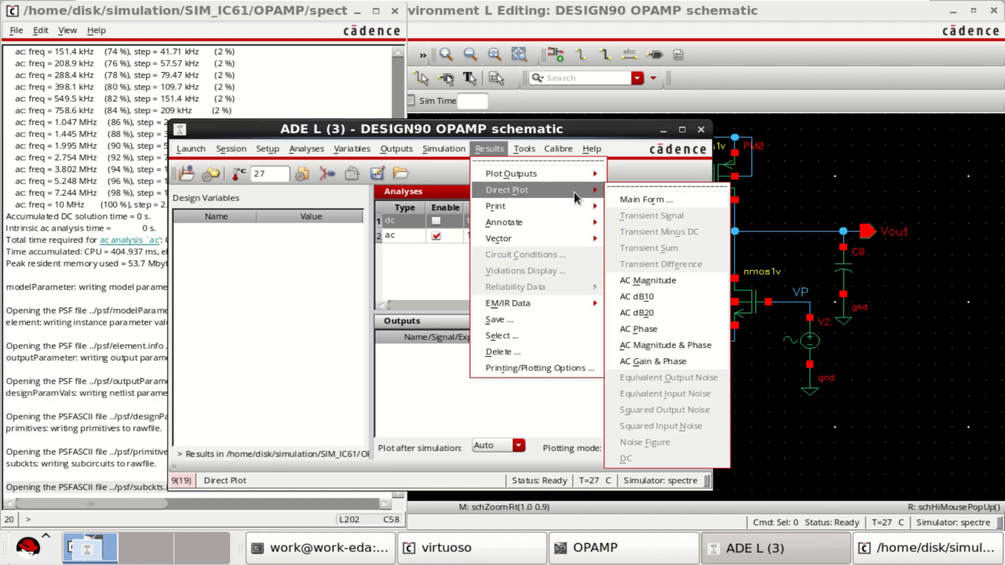
click(690, 366)
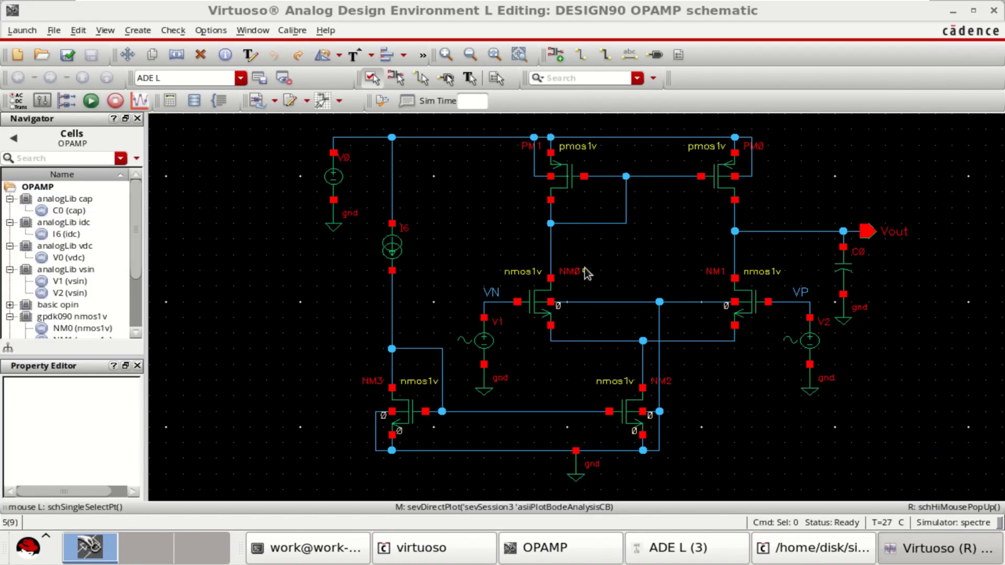
click(803, 232)
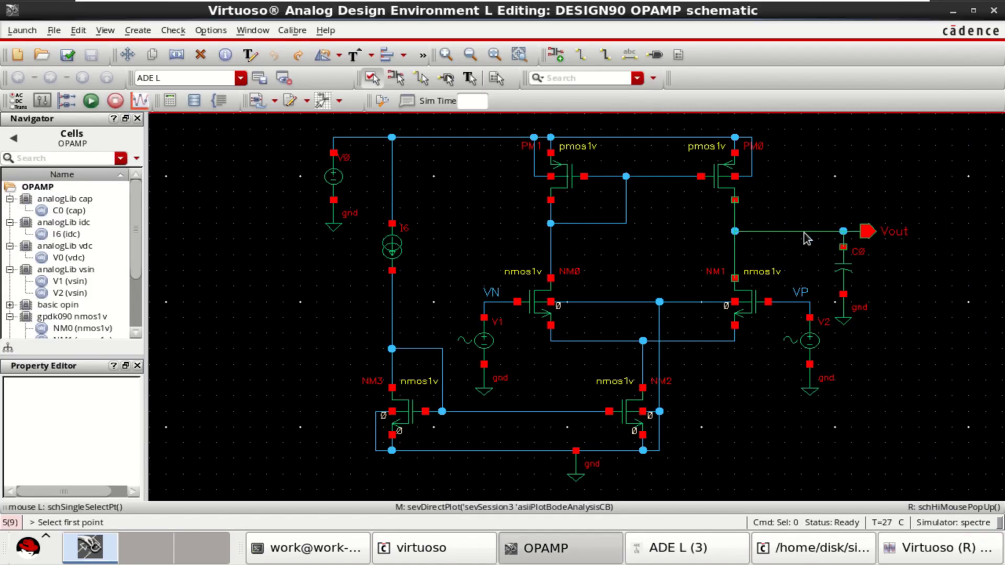
Finish the Vout/VP gain plot, maximize it, and split gain and phase into separate strips
click(783, 304)
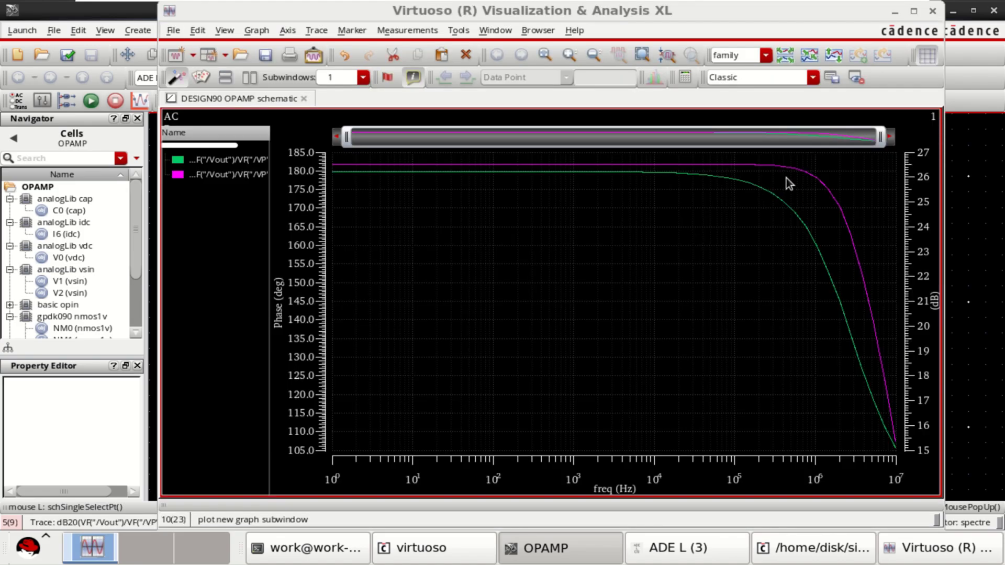
click(913, 11)
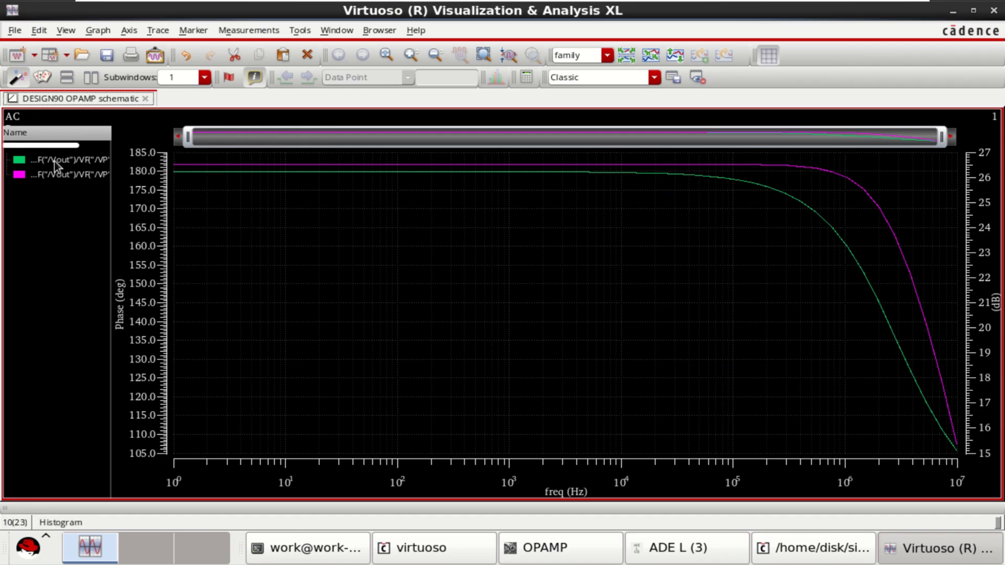
drag(55, 161, 52, 174)
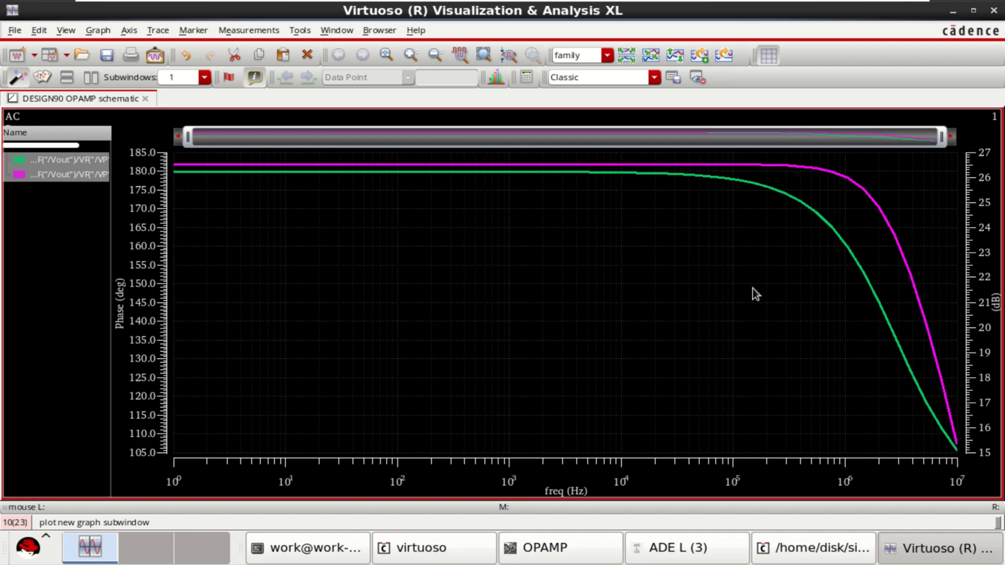
click(623, 54)
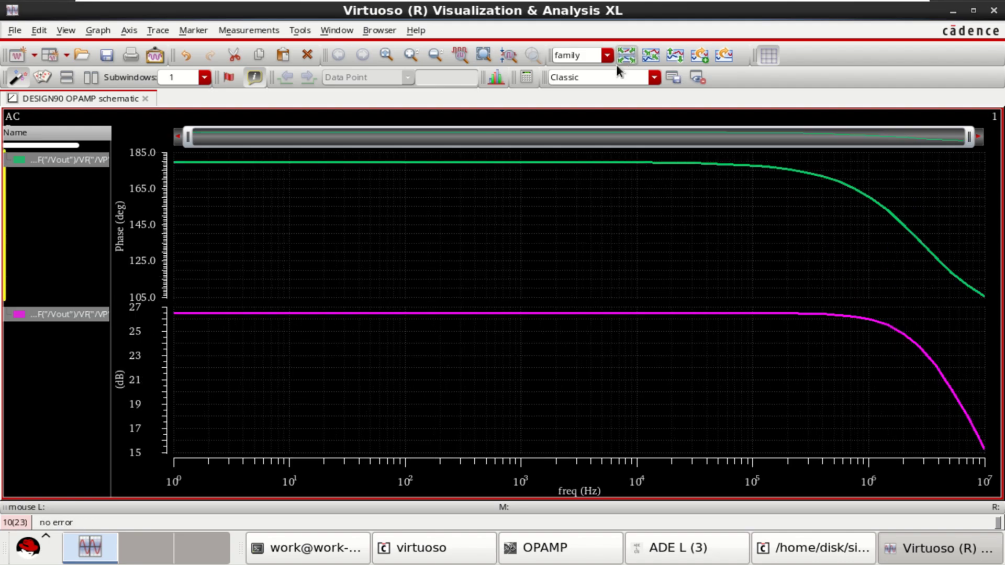
Select the green phase and magenta dB traces to read the 26.55 dB gain, then close the plot
click(241, 359)
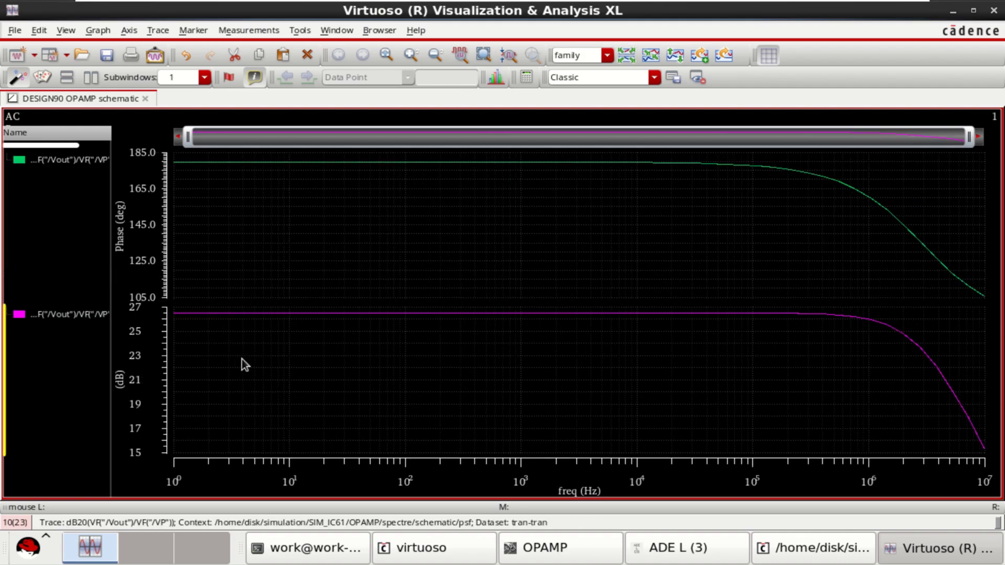
click(74, 159)
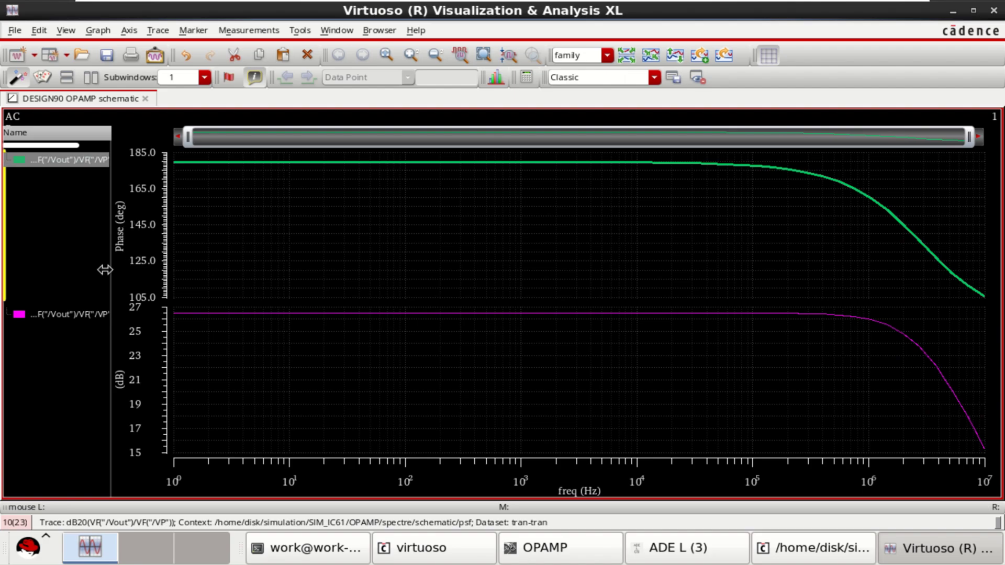
click(82, 317)
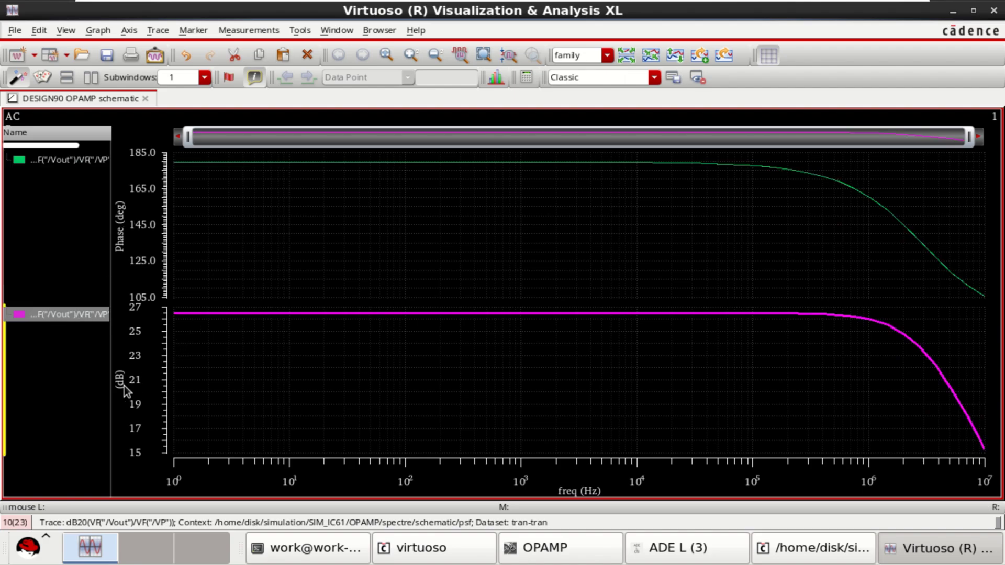
mouse_move(322, 316)
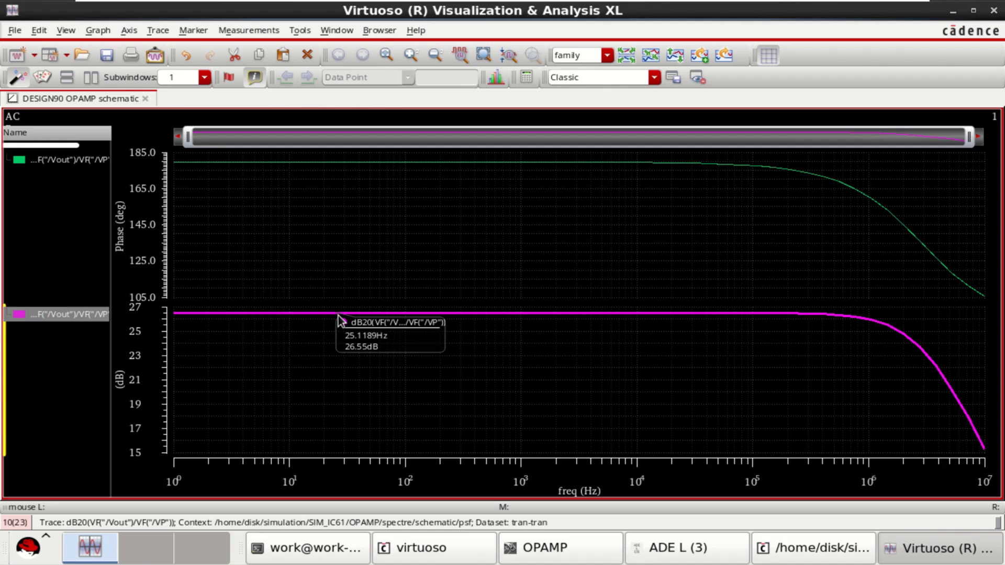
click(993, 11)
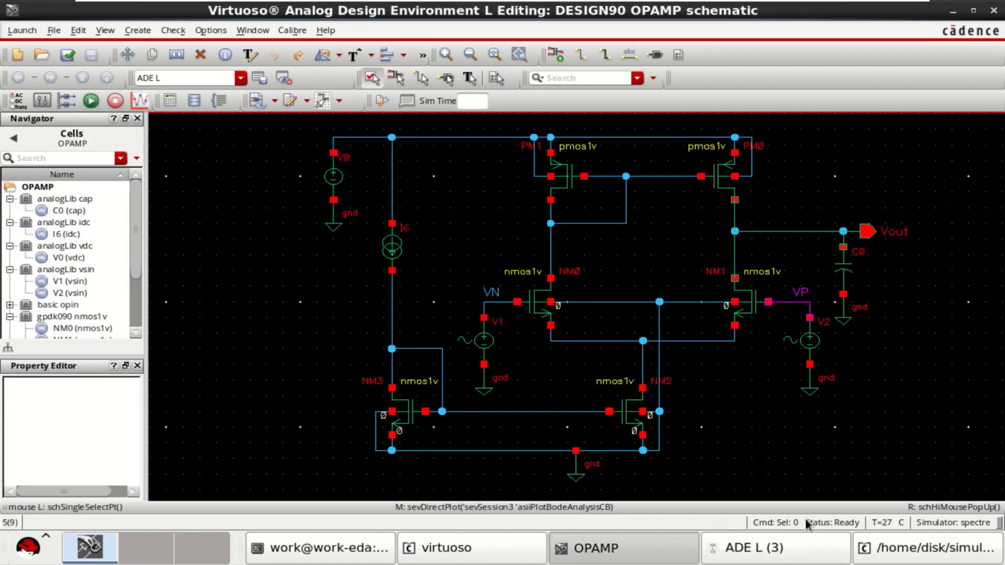
Set up an enabled tran analysis with a 5 s stop time in ADE L
click(775, 548)
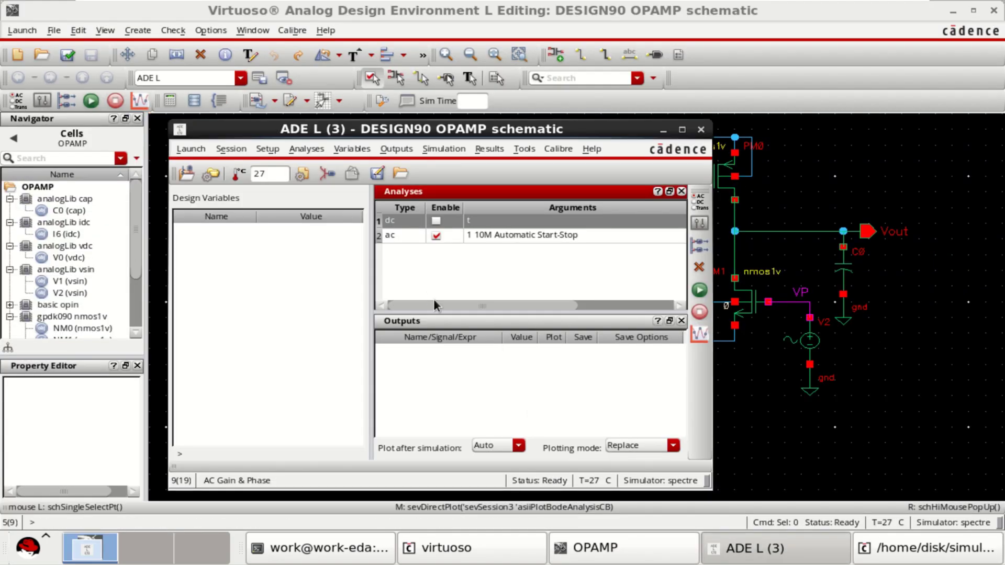
right_click(453, 252)
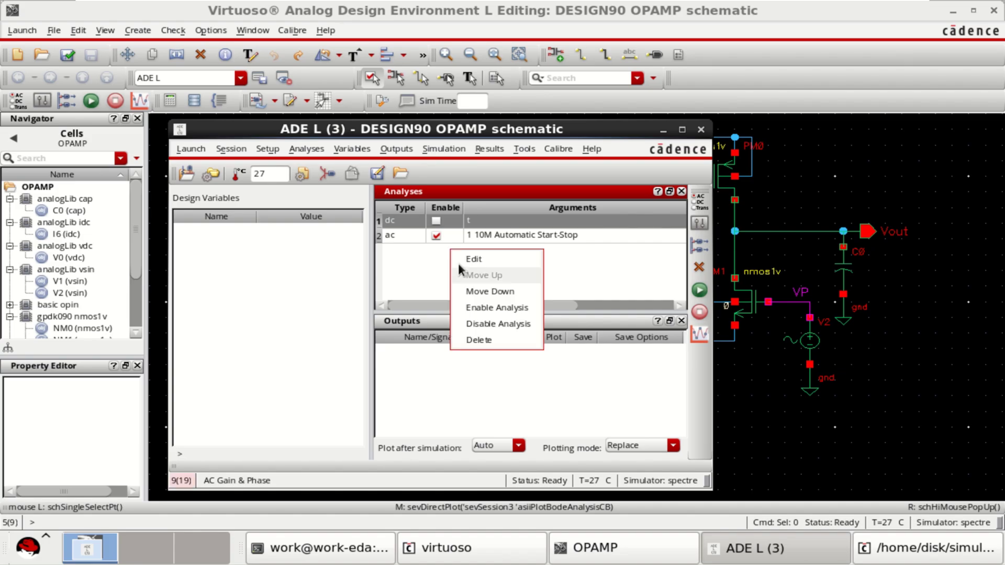
click(506, 259)
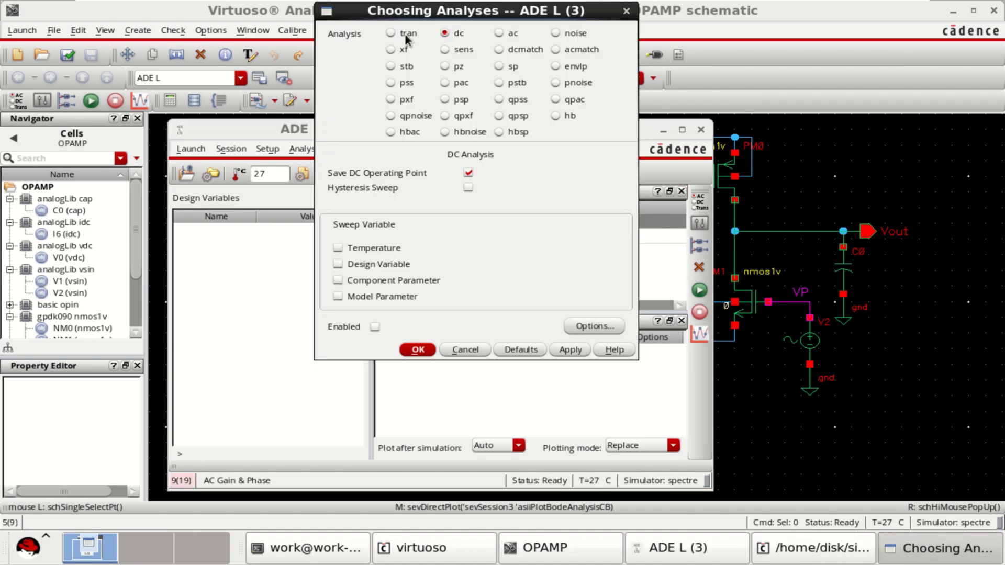
click(407, 35)
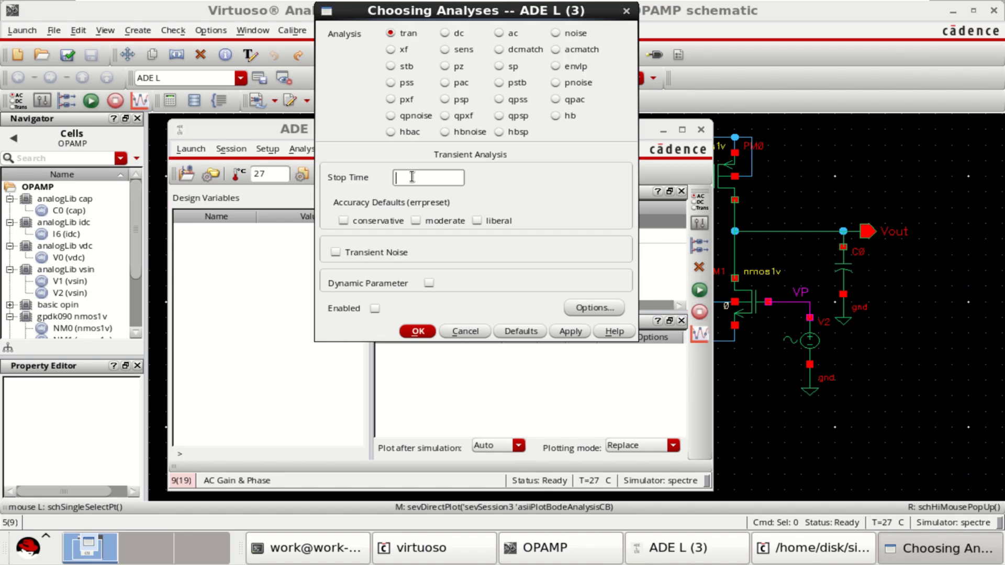
text(2)
click(570, 332)
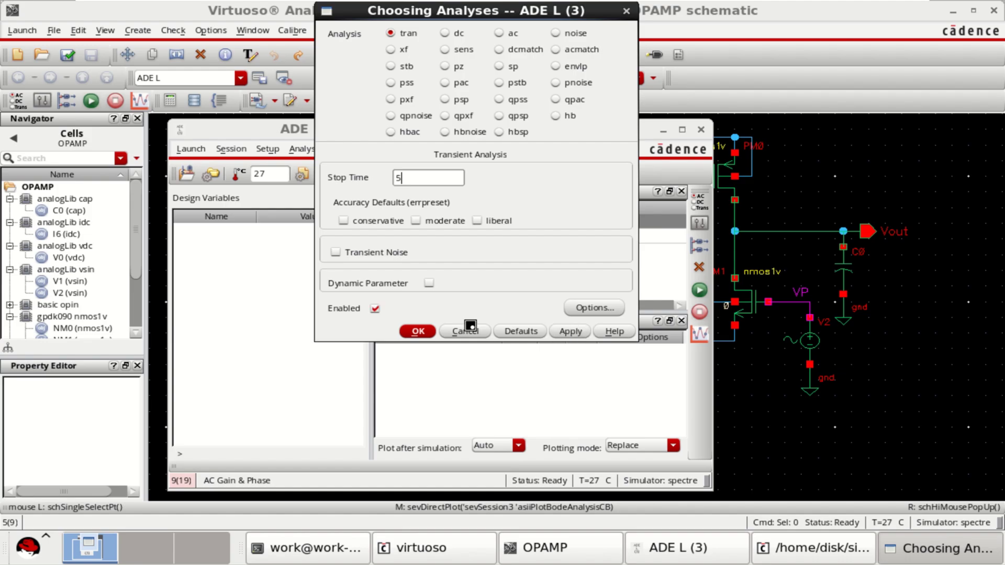
click(418, 332)
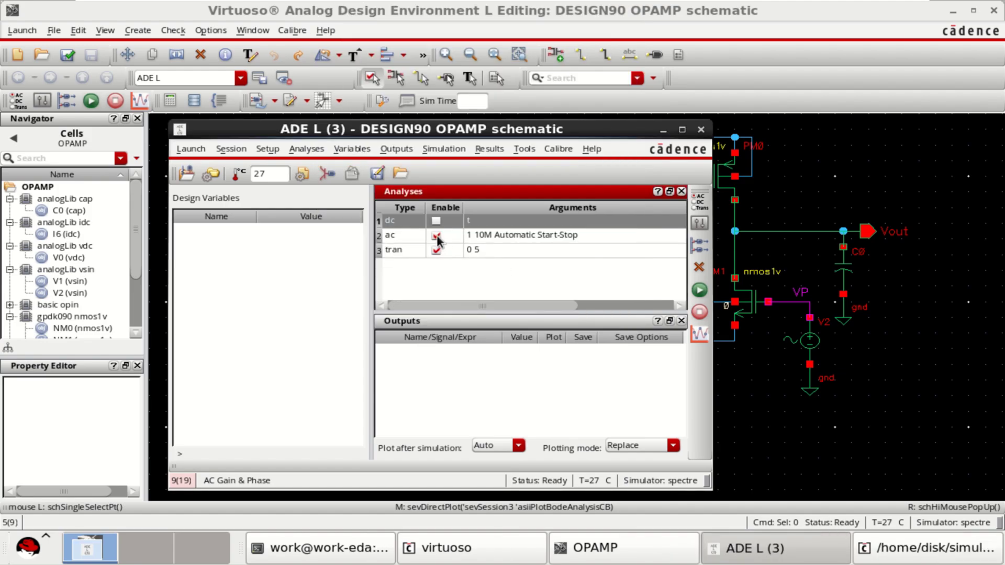
Disable the ac analysis and pick the Vout and VP nets on the schematic as outputs
click(437, 237)
right_click(543, 375)
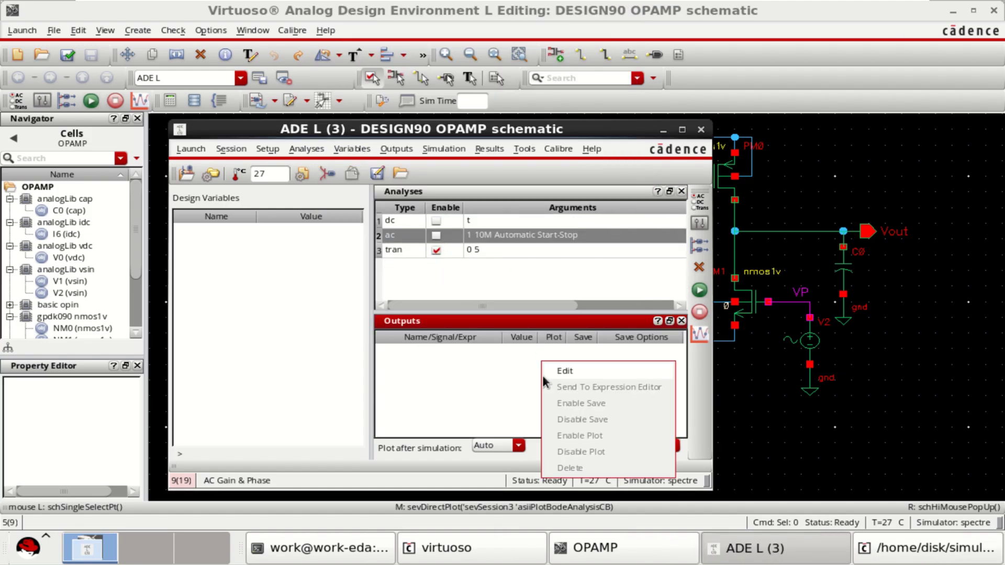
click(566, 370)
click(631, 114)
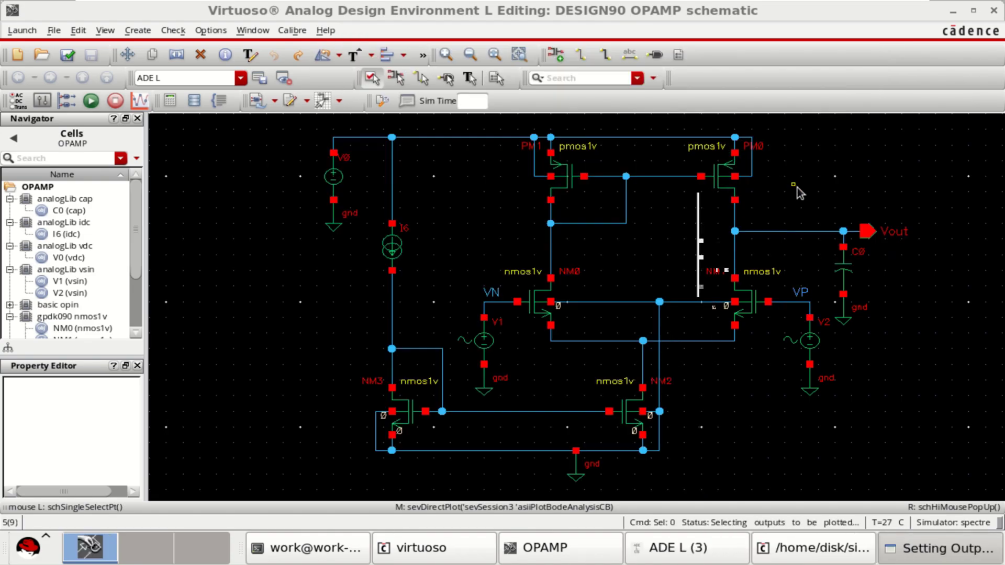
click(802, 235)
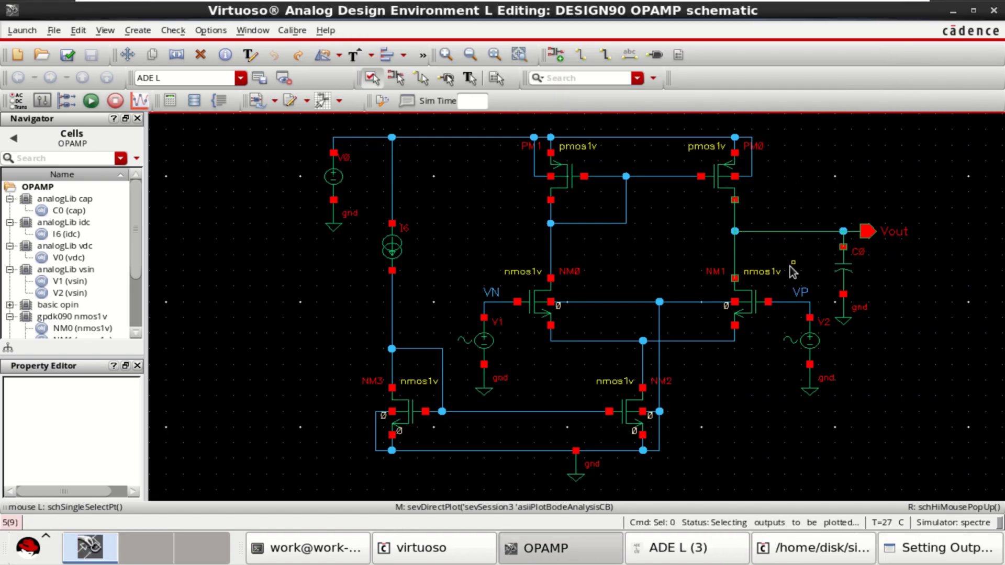
click(781, 302)
Confirm the Vout and VP outputs, then netlist and run the transient simulation
click(937, 549)
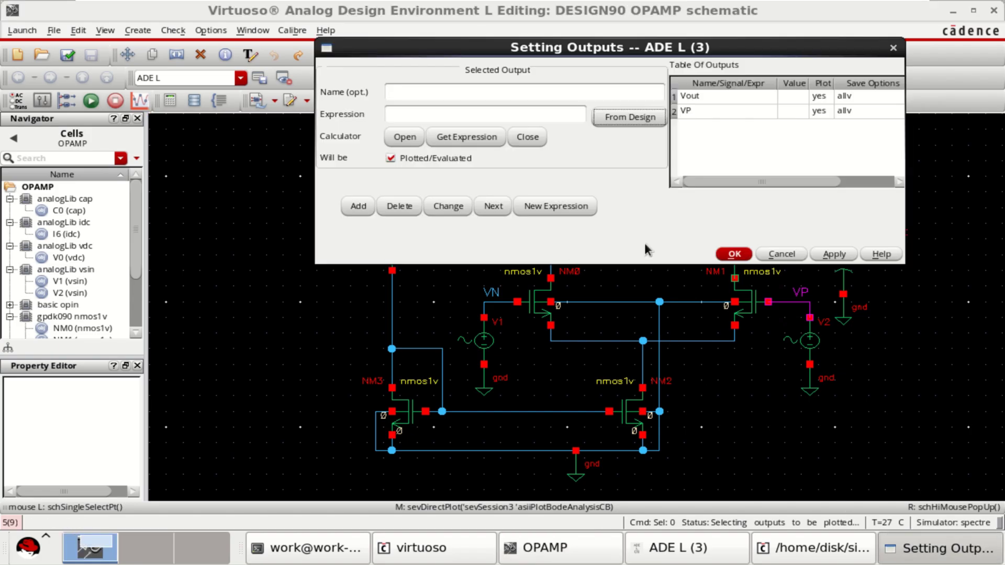
click(735, 254)
click(815, 553)
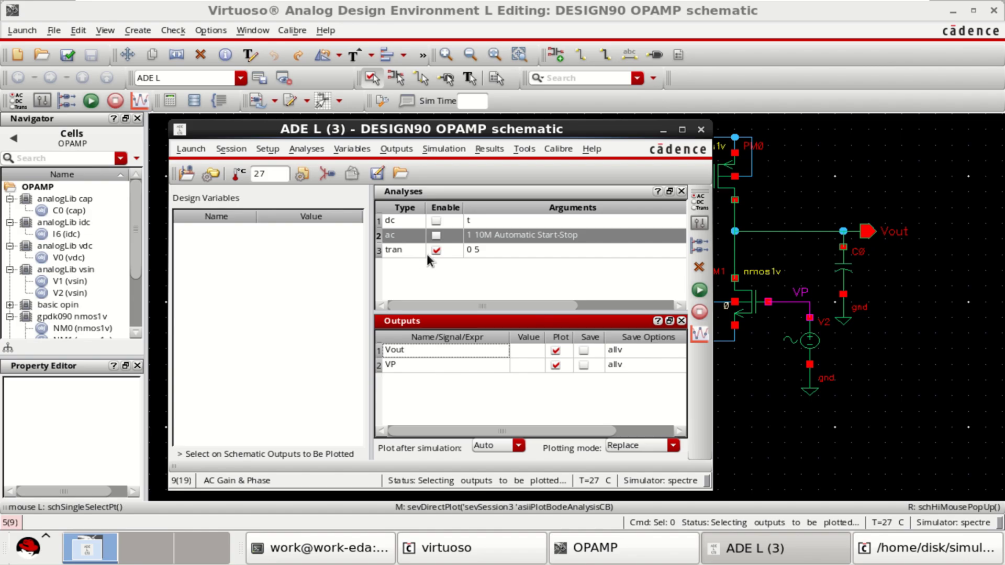
click(700, 289)
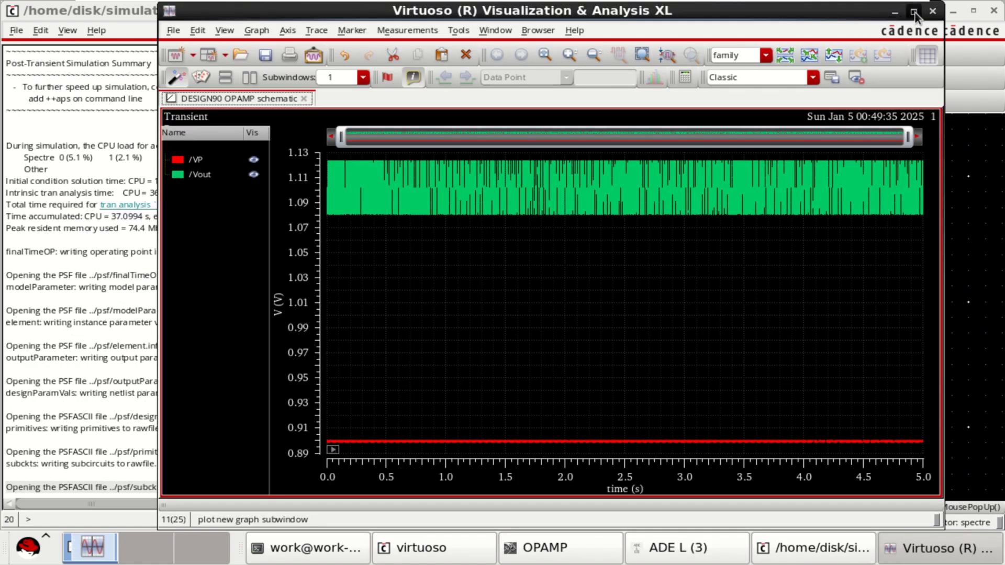
Split /VP and /Vout into separate strips, zoom to the first 5 ms, and return to the OPAMP schematic
click(914, 12)
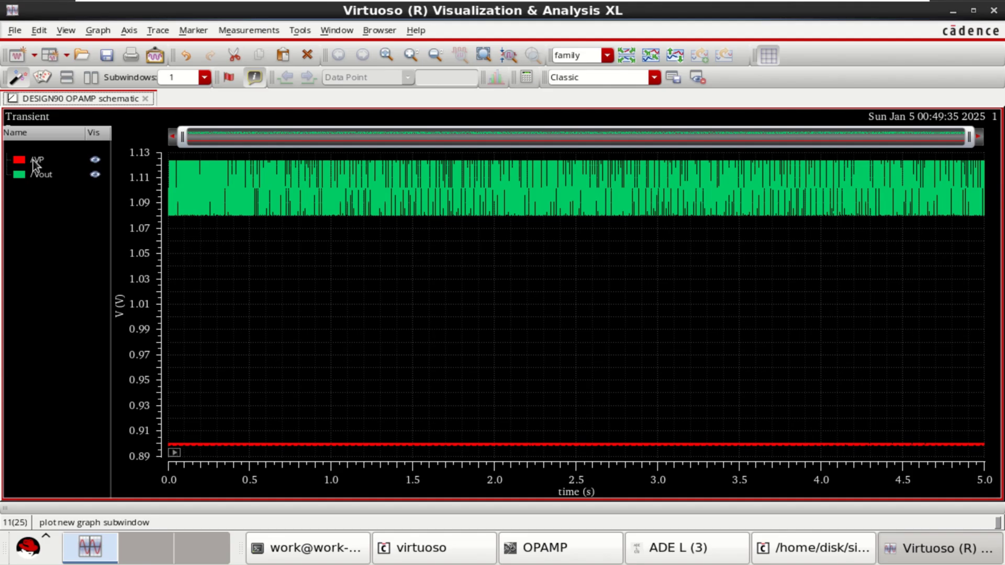
click(633, 53)
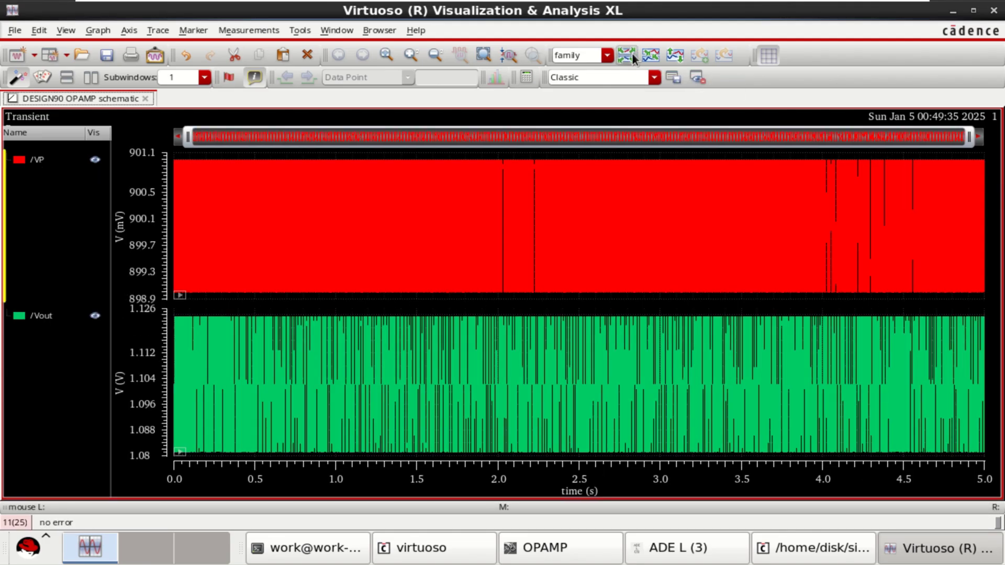
drag(971, 139, 191, 145)
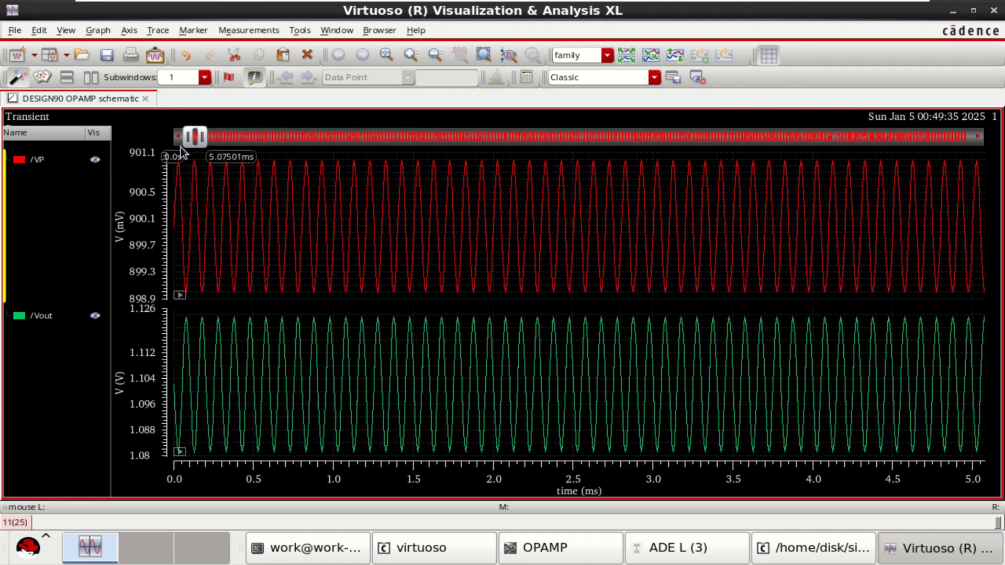
click(197, 139)
mouse_move(197, 139)
mouse_down()
mouse_move(207, 140)
mouse_move(189, 140)
mouse_up()
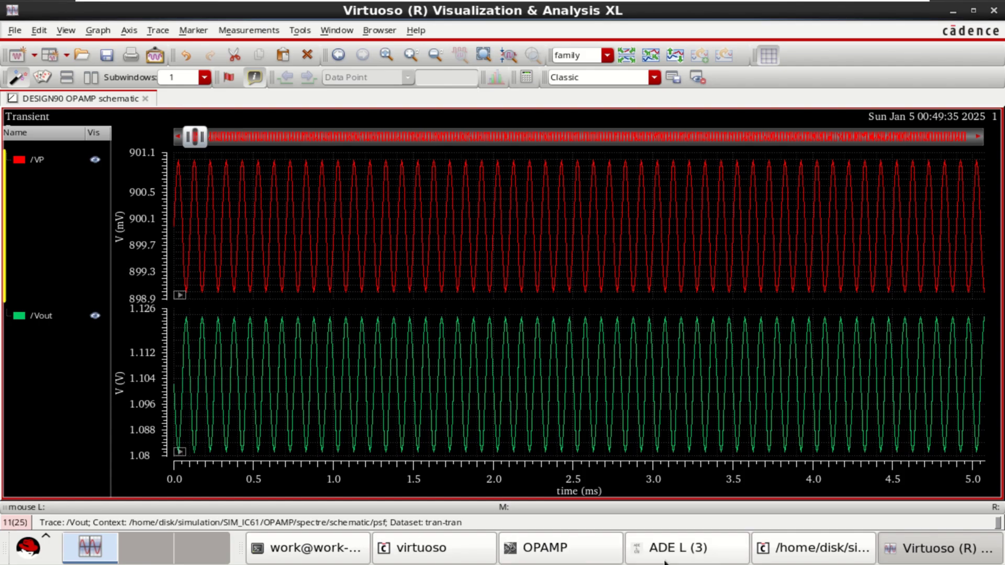
click(606, 555)
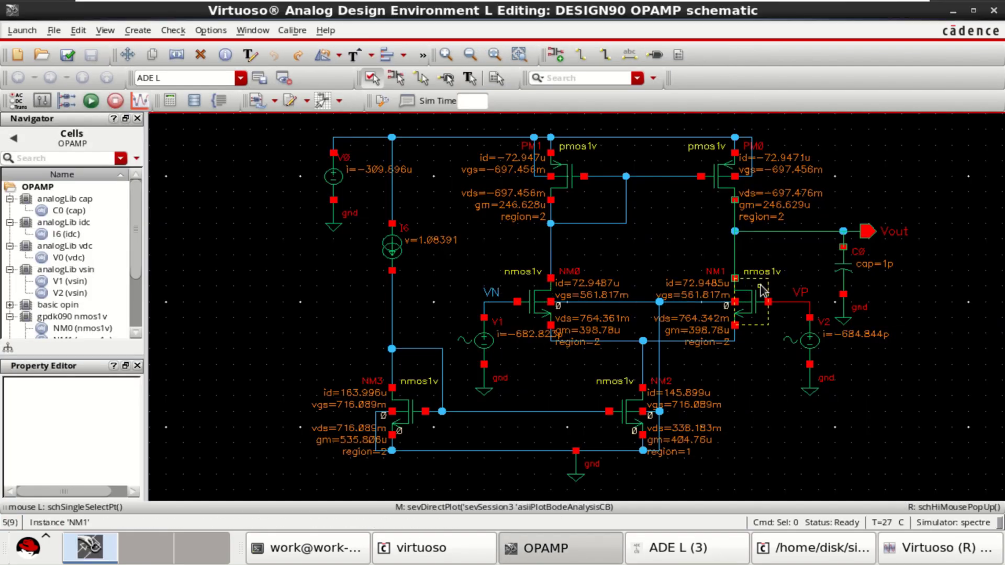
Bring back the transient plot and select /VP, reading about 900.26 mV at 103.465 us
click(953, 12)
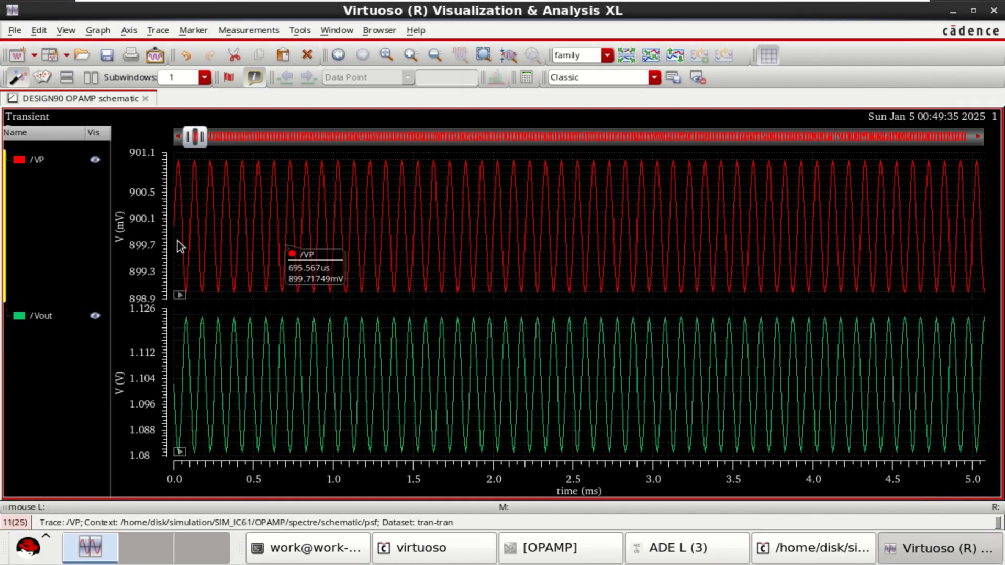
click(39, 162)
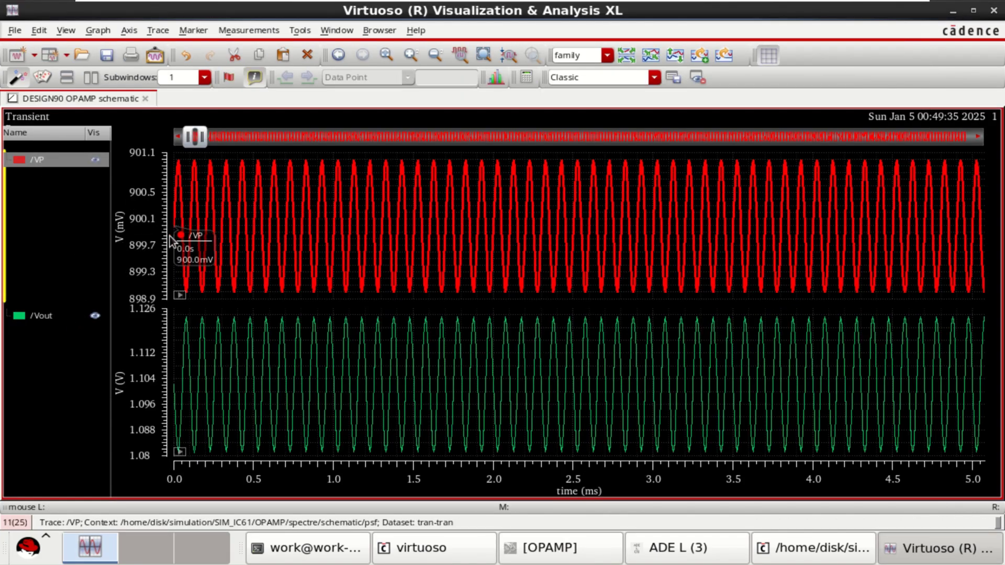